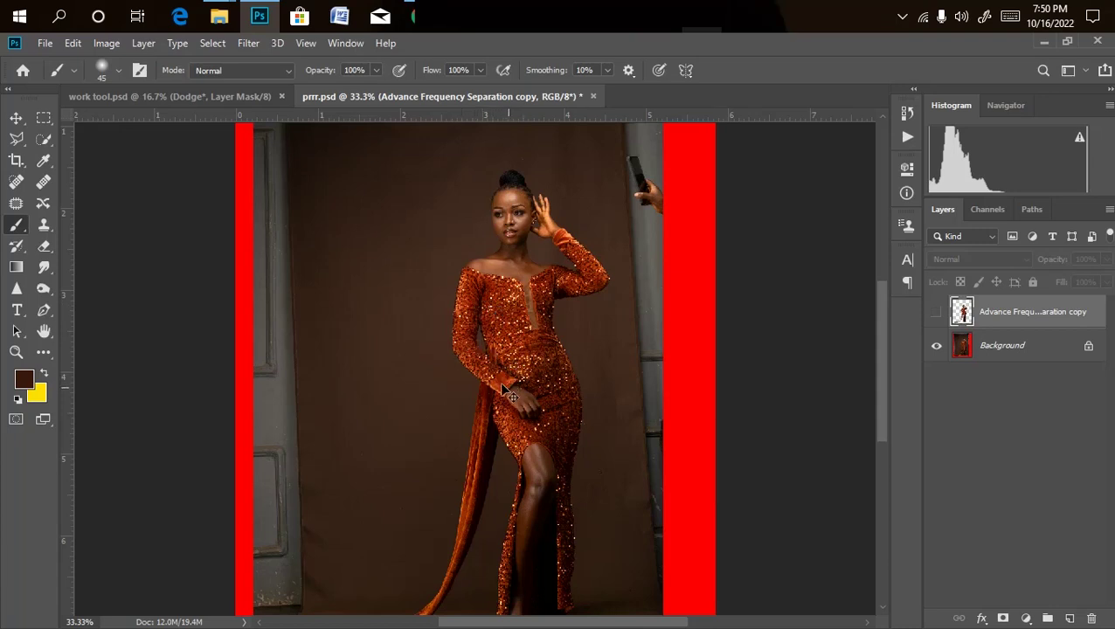
View the original photo in prrr.psd and compare it with the finished composite in work tool.psd.
scroll(502, 385, down, 2)
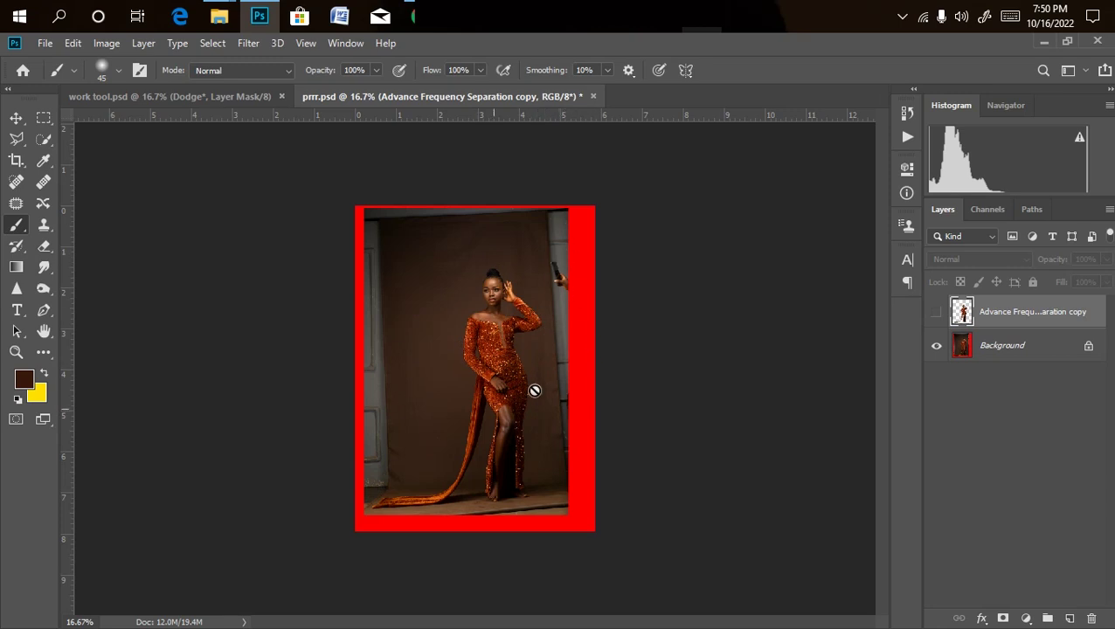
click(224, 99)
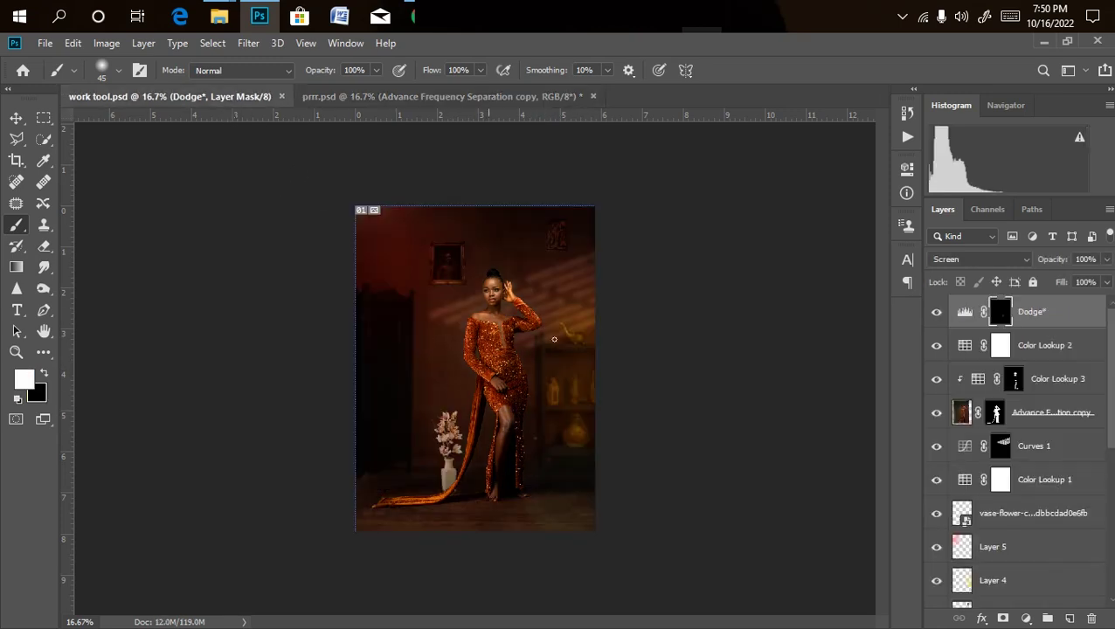
key(ctrl+plus)
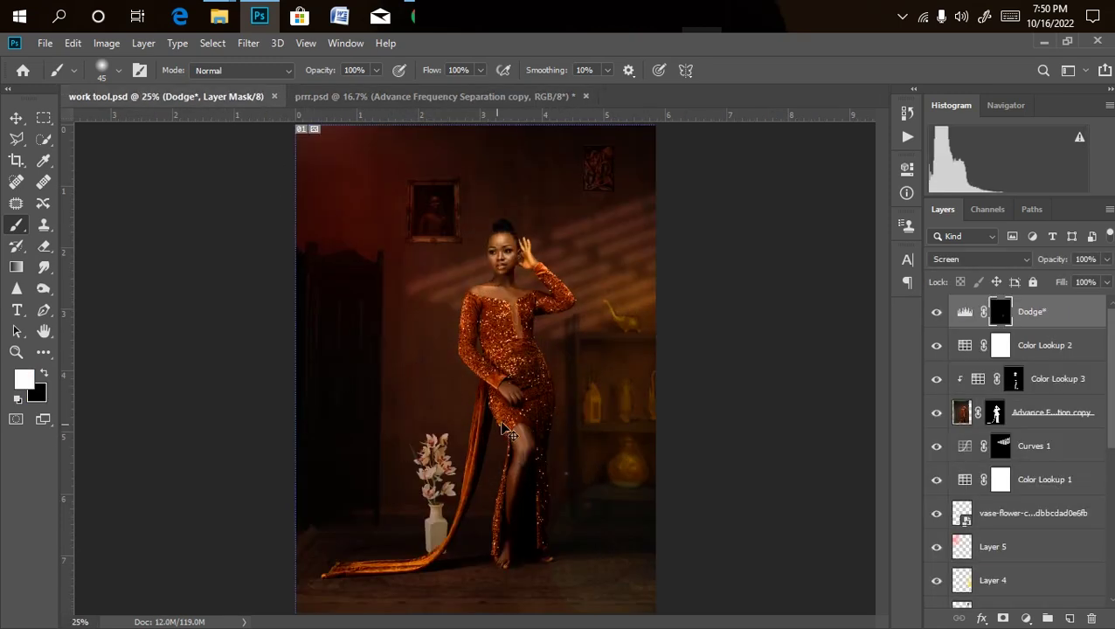
key(ctrl+minus)
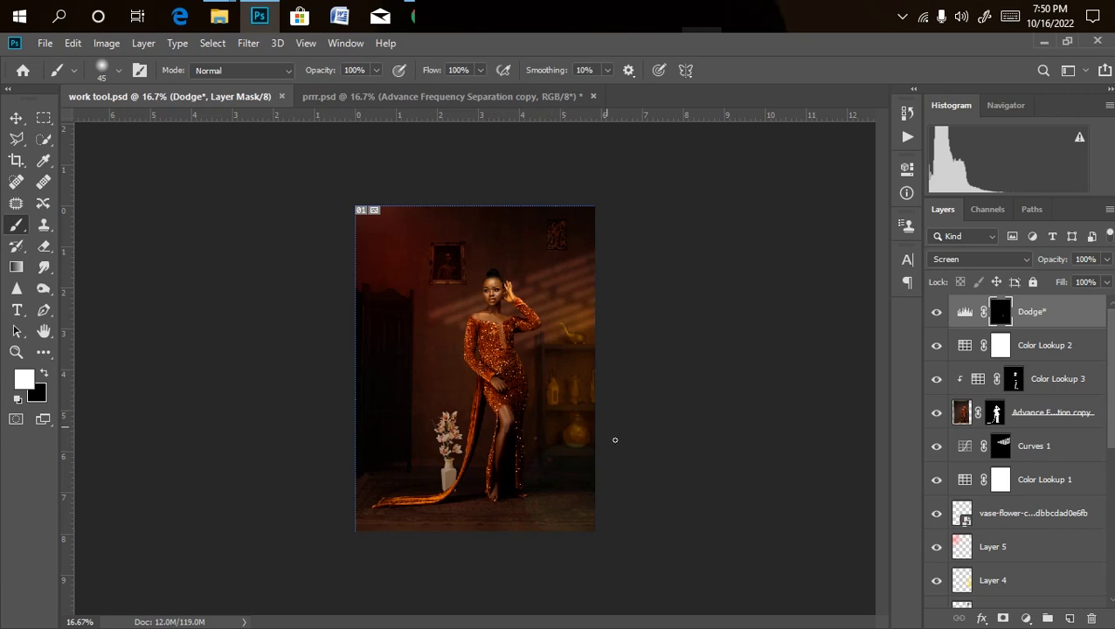
Switch to the browser, look through the Reflex Image YouTube channel's Shorts and popular uploads, and return to Photoshop.
click(423, 25)
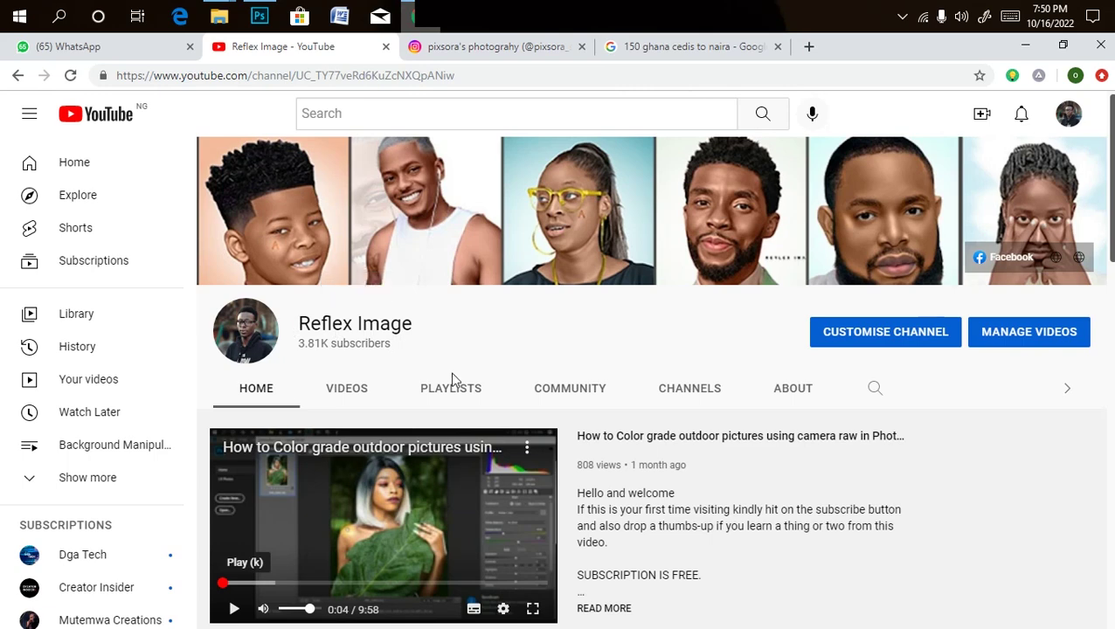
scroll(865, 516, down, 5)
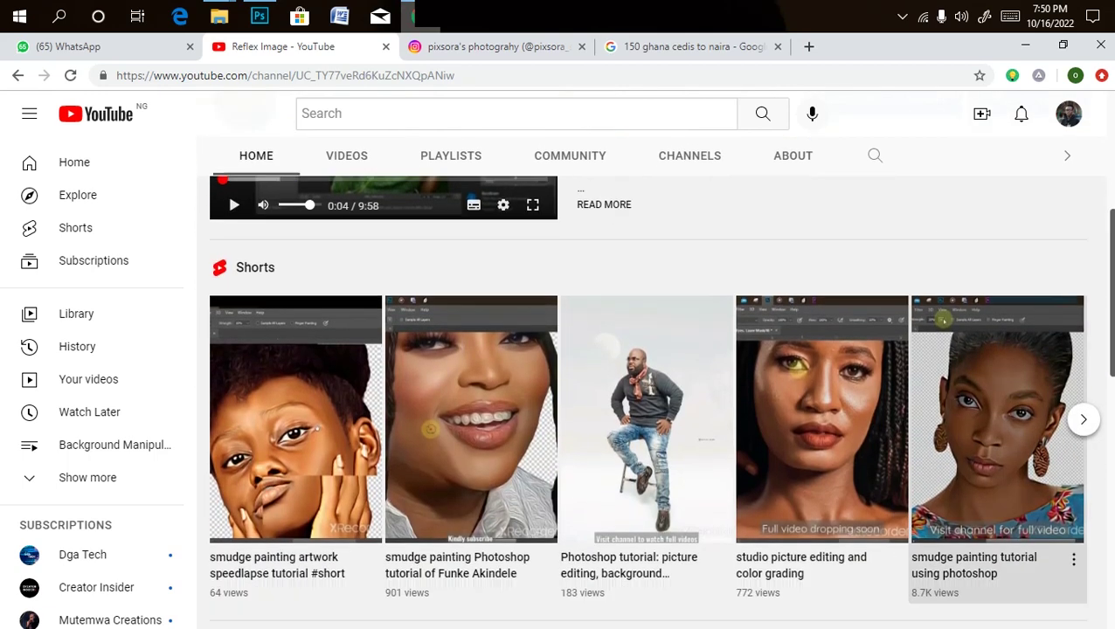
scroll(884, 423, down, 4)
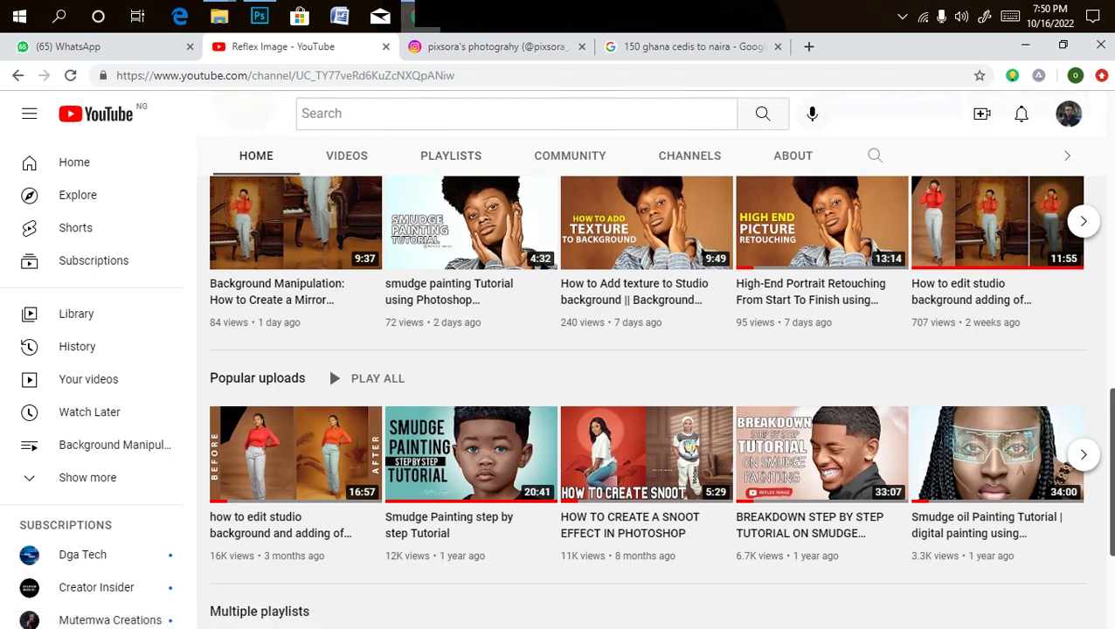
key(alt+Tab)
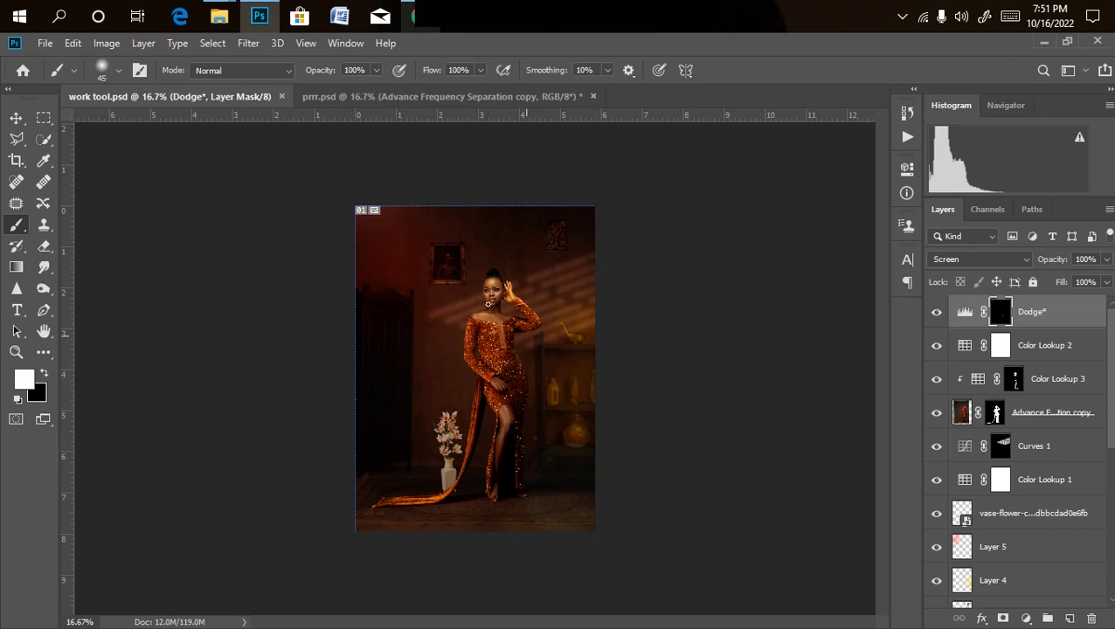
Switch to the browser, look through the photographer's Instagram posts, and return to Photoshop.
click(415, 15)
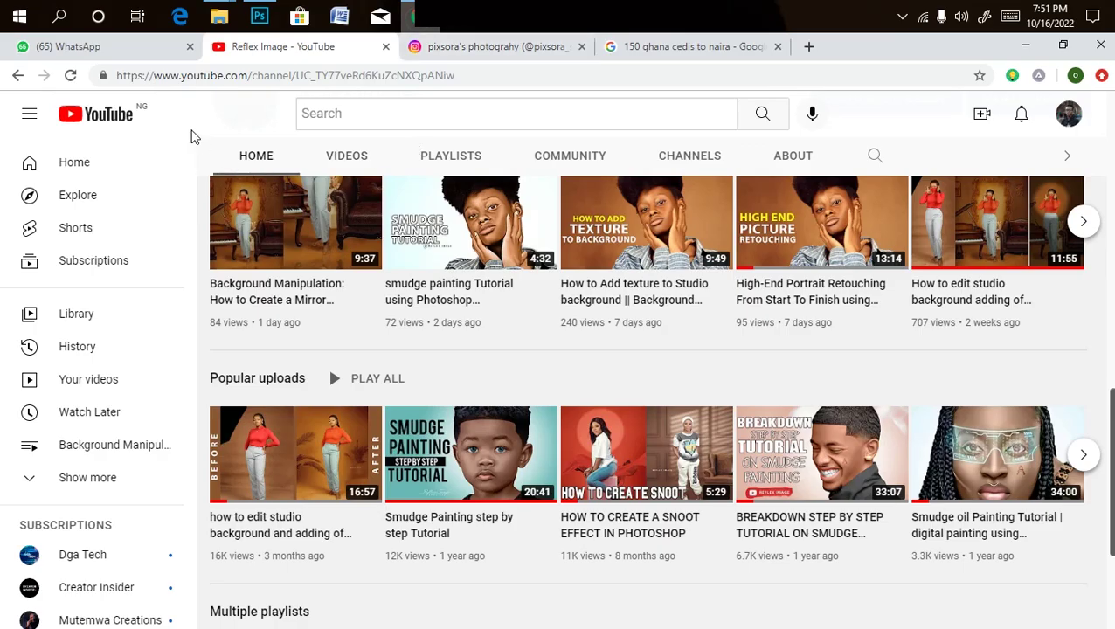
click(465, 49)
scroll(552, 421, down, 1)
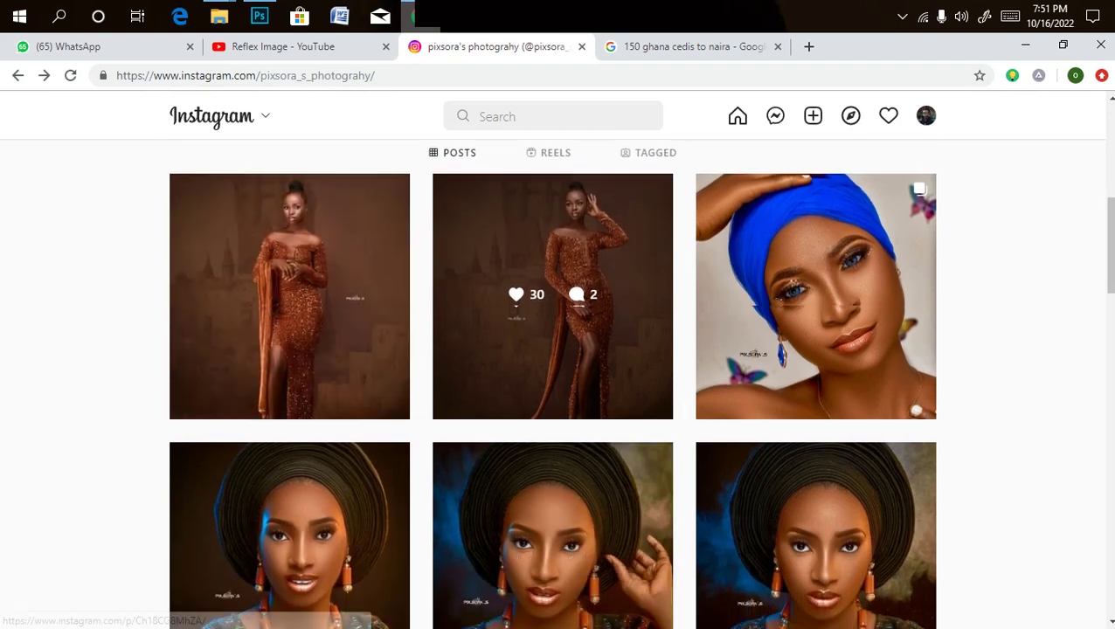
scroll(648, 478, down, 2)
scroll(671, 485, down, 2)
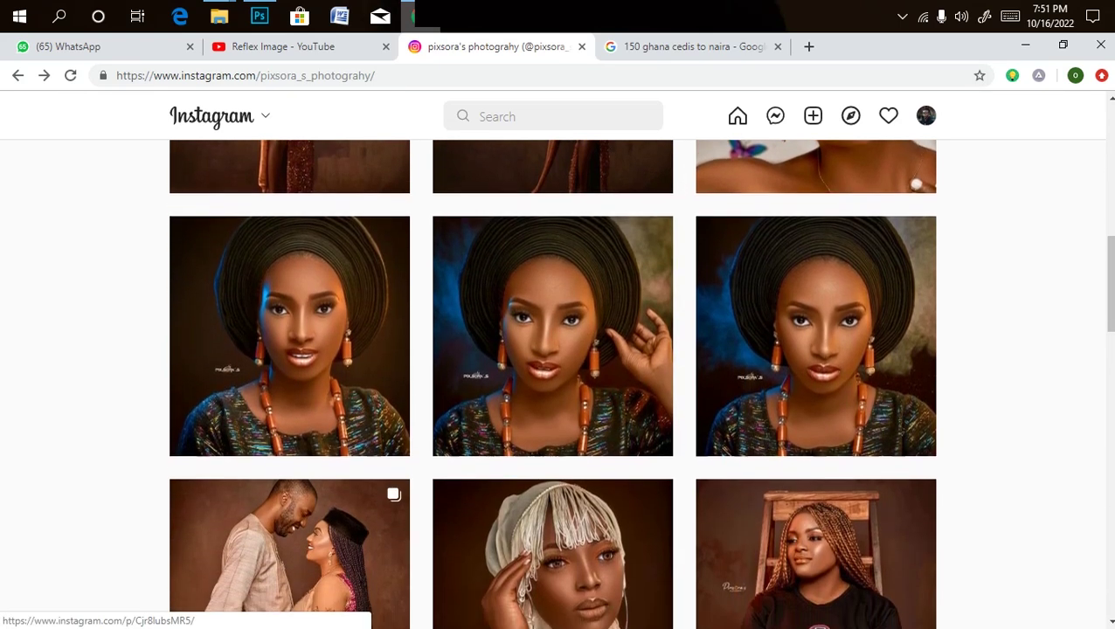
scroll(524, 332, up, 2)
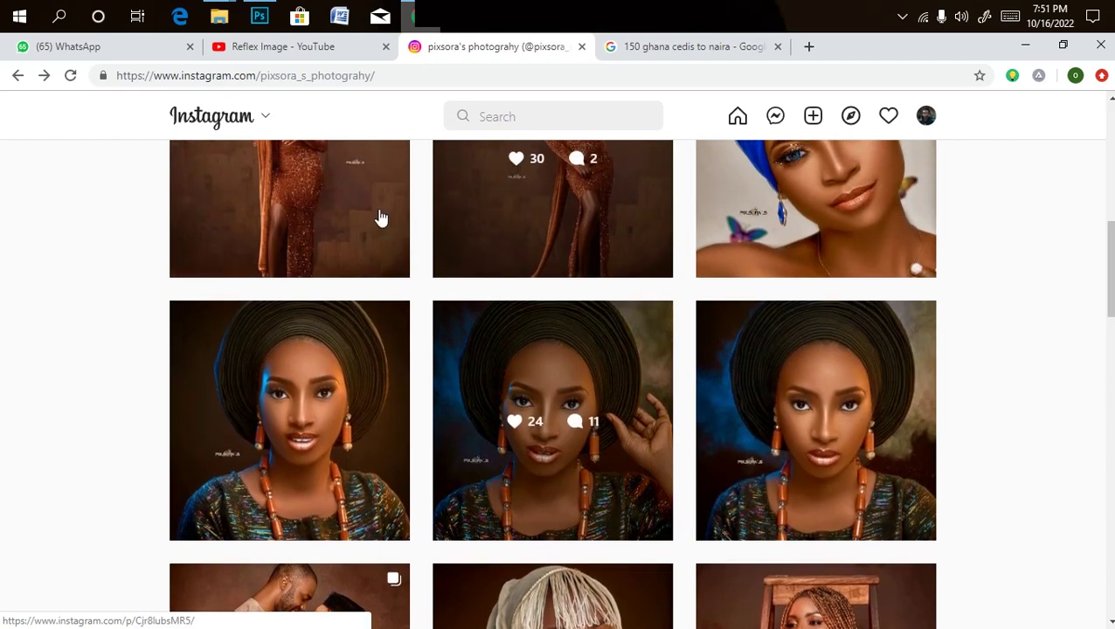
click(415, 16)
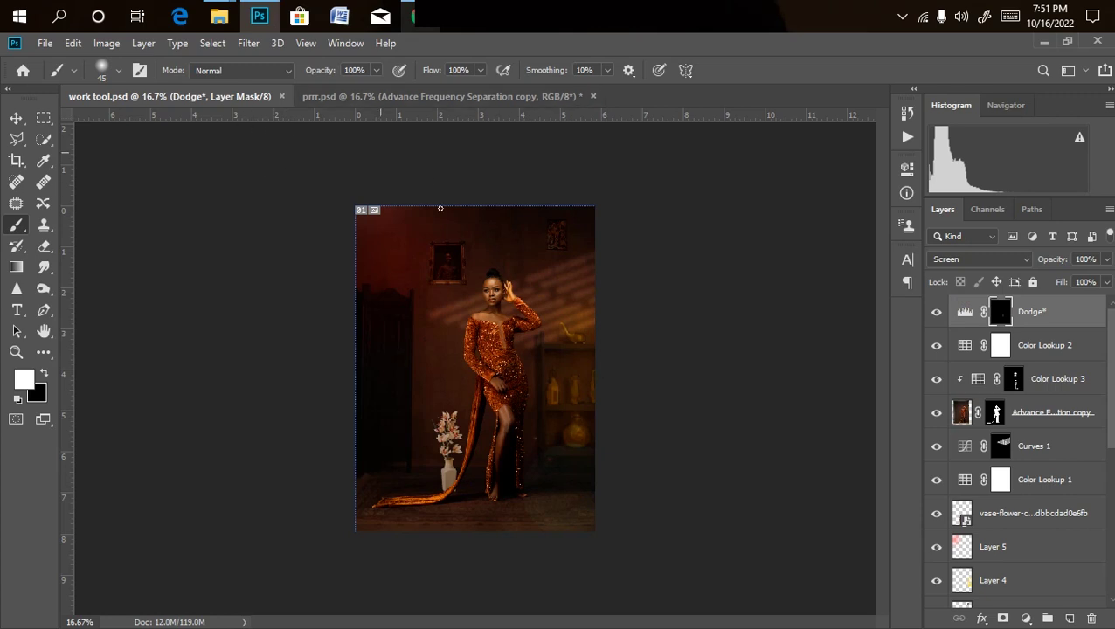
Compare the unedited portrait in prrr.psd with the finished work tool.psd, examining the composite more closely.
click(384, 96)
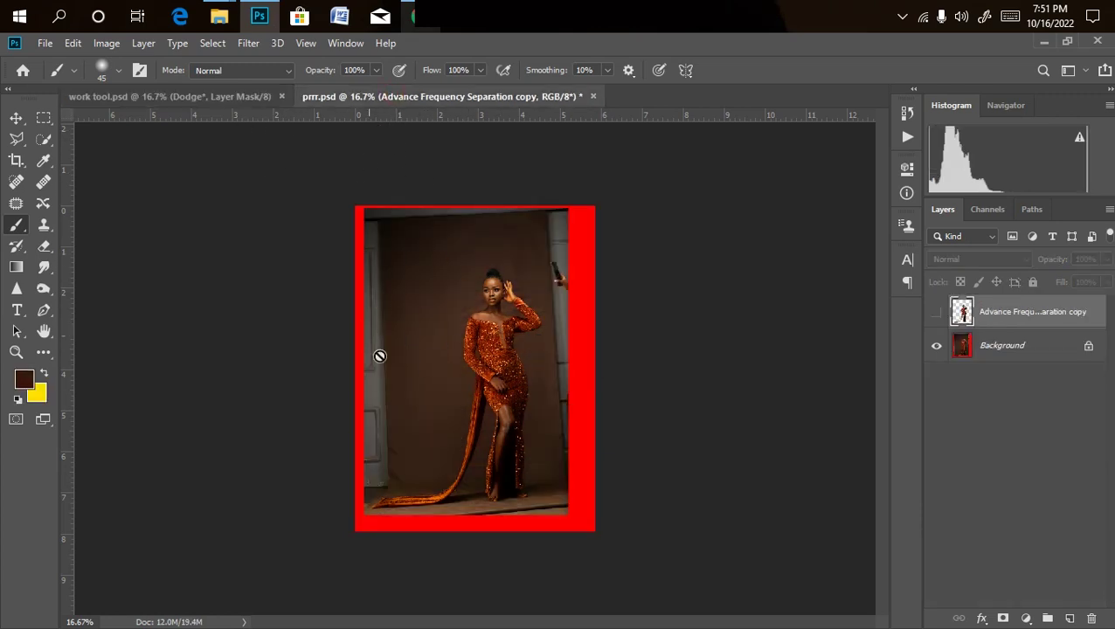
click(218, 96)
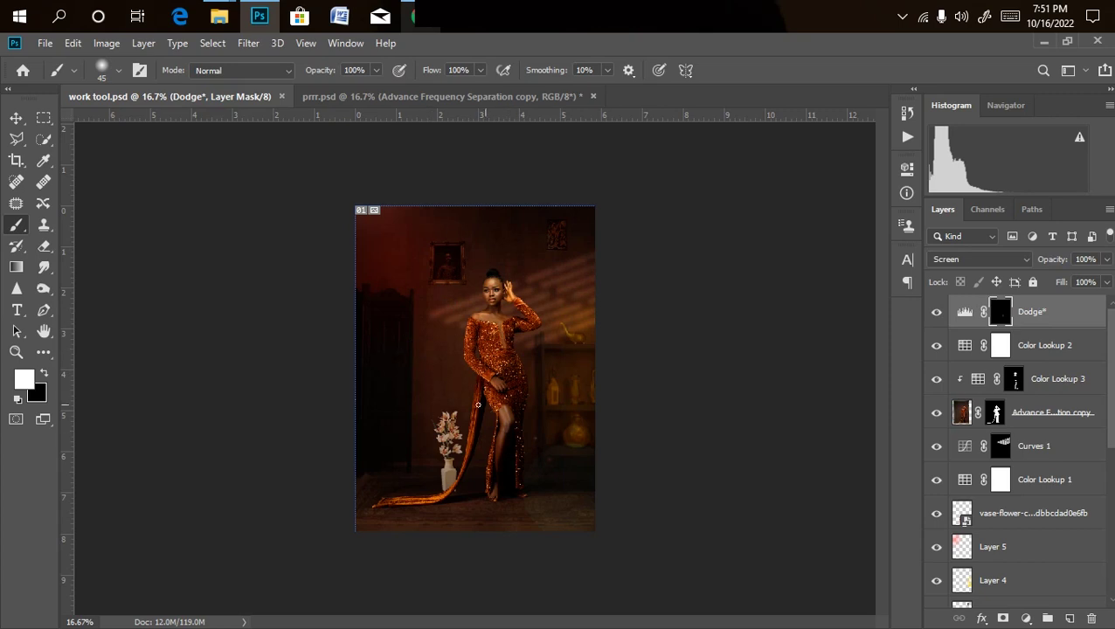
key(ctrl+plus)
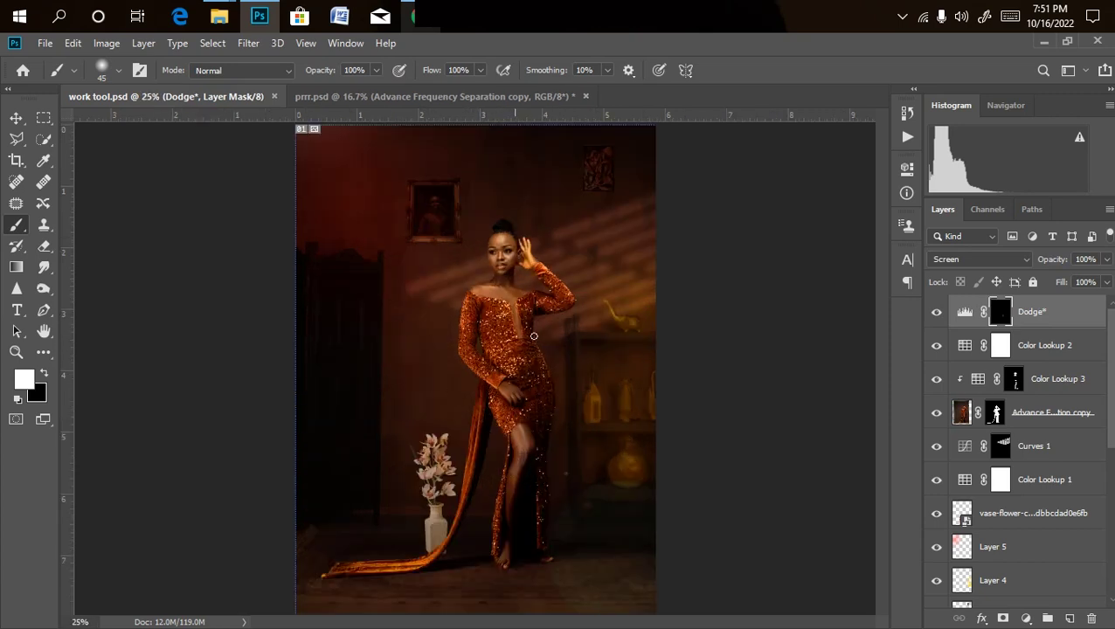
key(ctrl+minus)
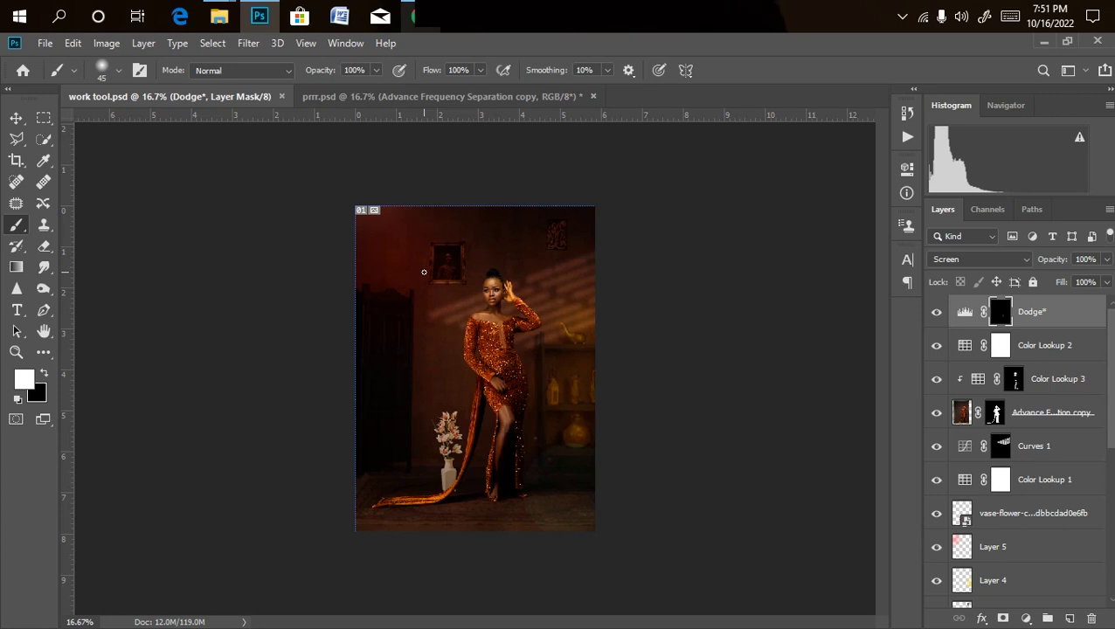
In prrr.psd, show the woman's cut-out layer on its own with the Background hidden, and make the Background visible again.
click(445, 96)
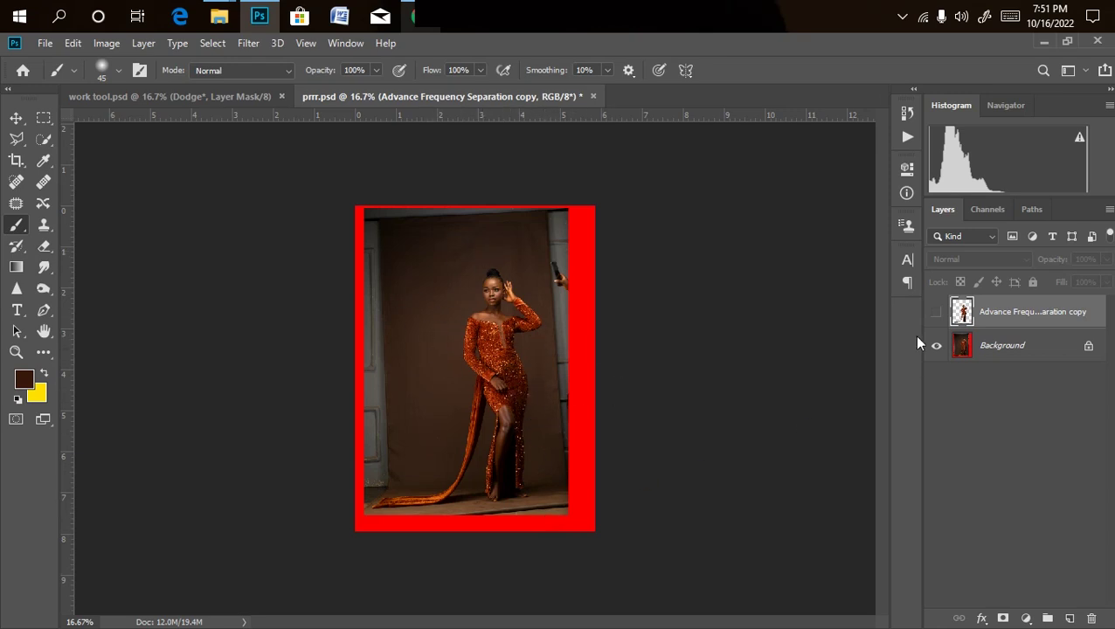
click(936, 346)
click(936, 312)
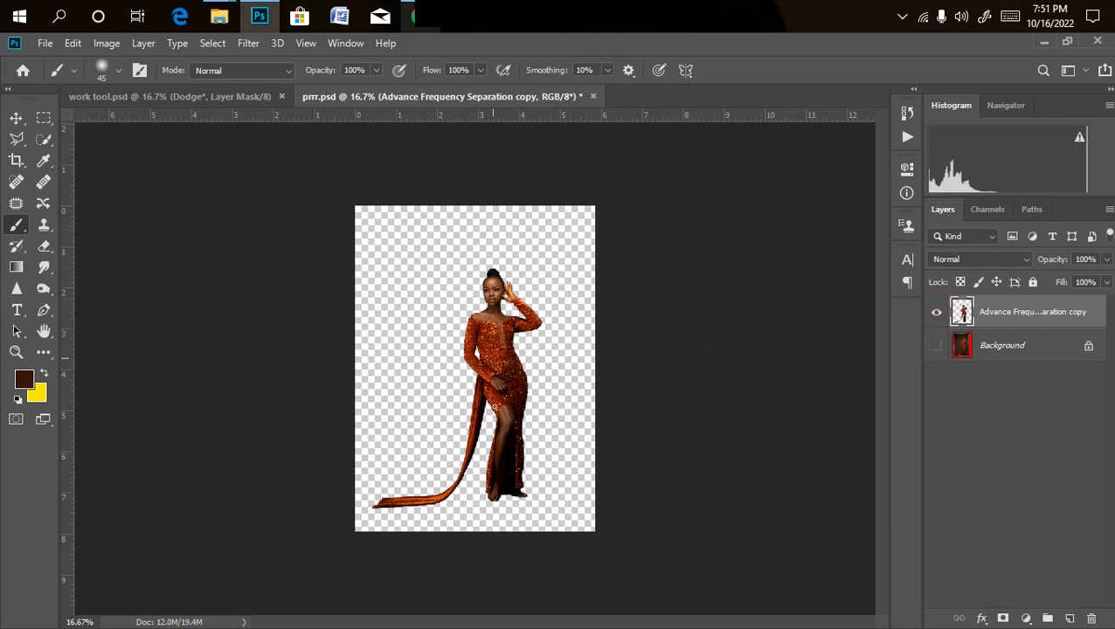
key(ctrl+plus)
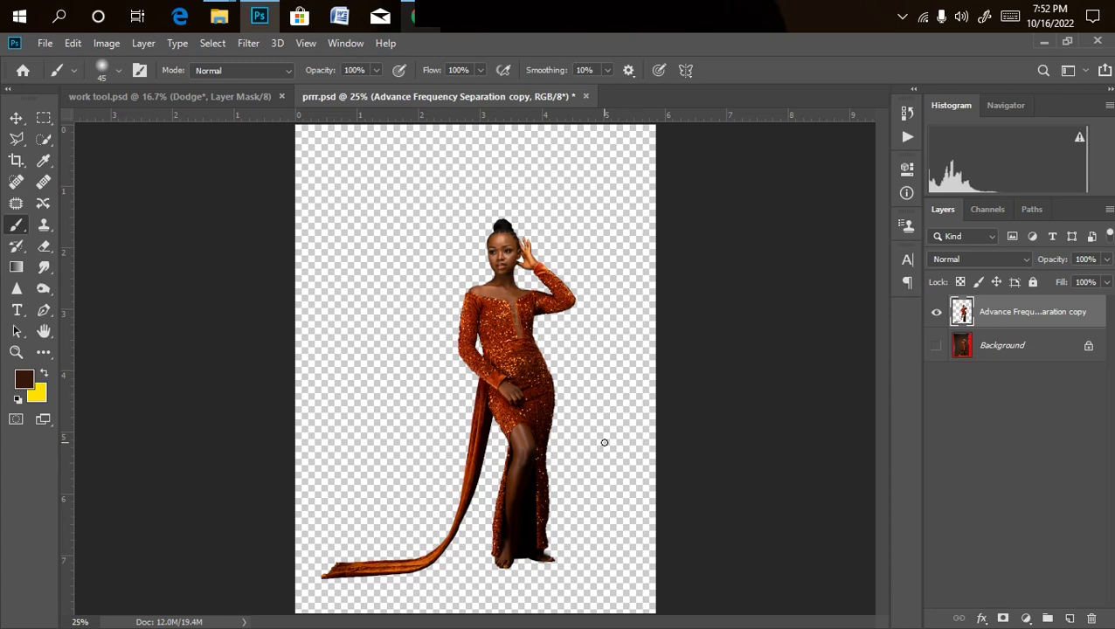
click(936, 345)
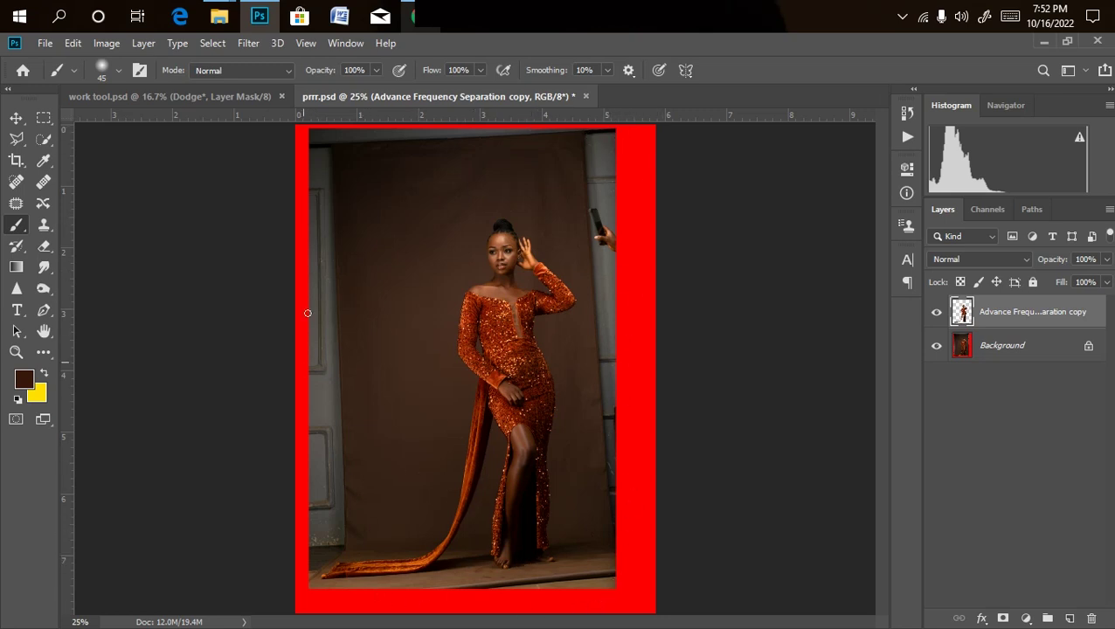
key(ctrl+minus)
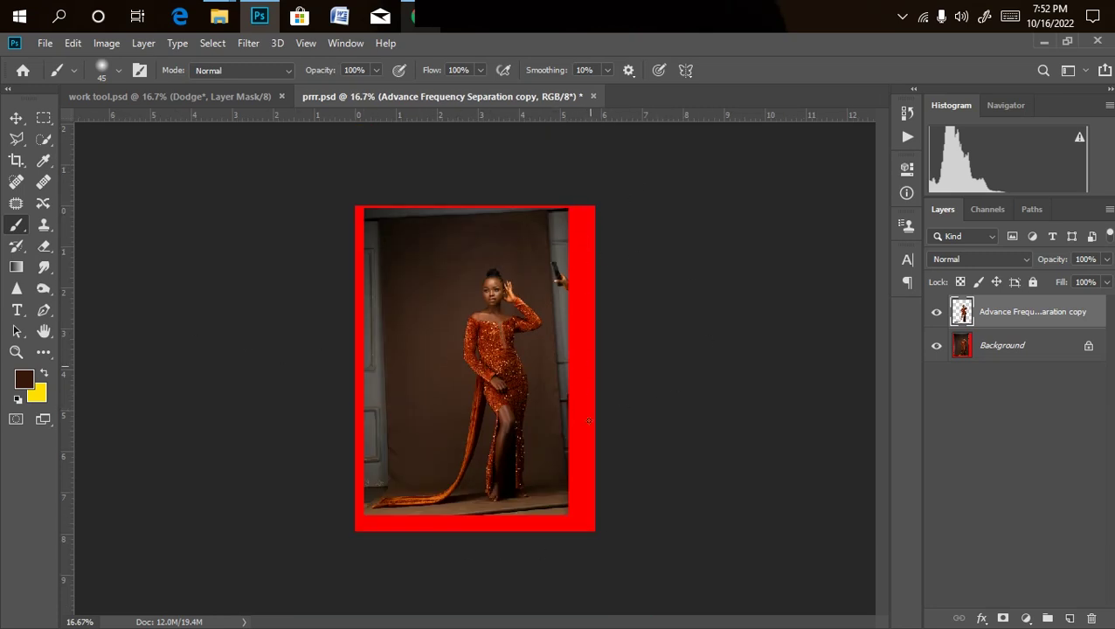
On the Background layer, lasso a loose outline around the woman and the train of her gown, and invert the selection.
click(16, 160)
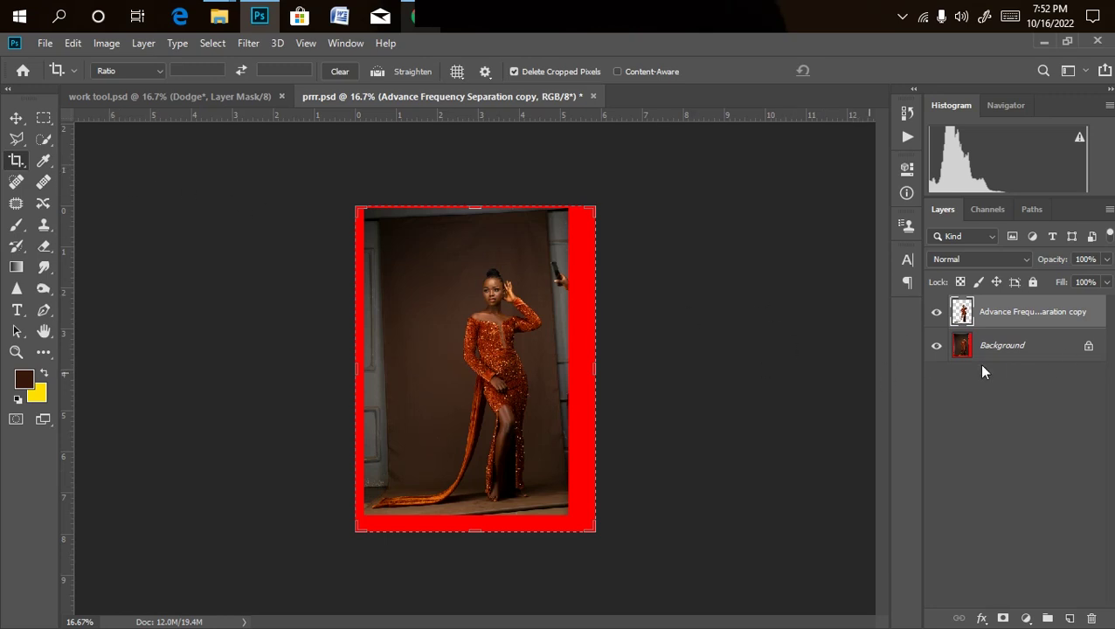
click(1015, 354)
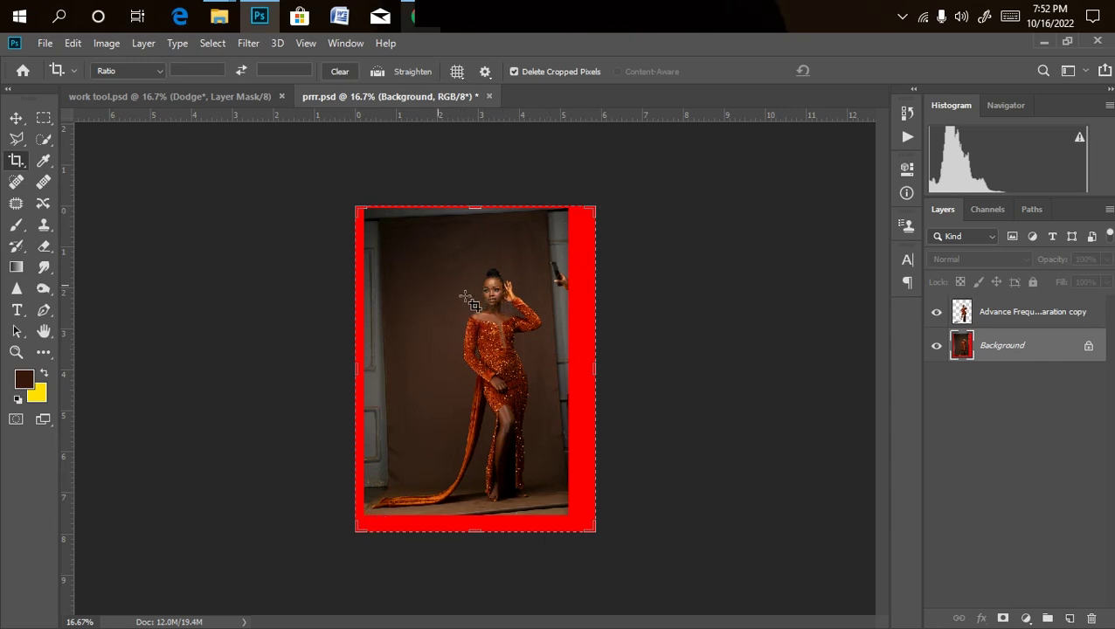
key(ctrl+plus)
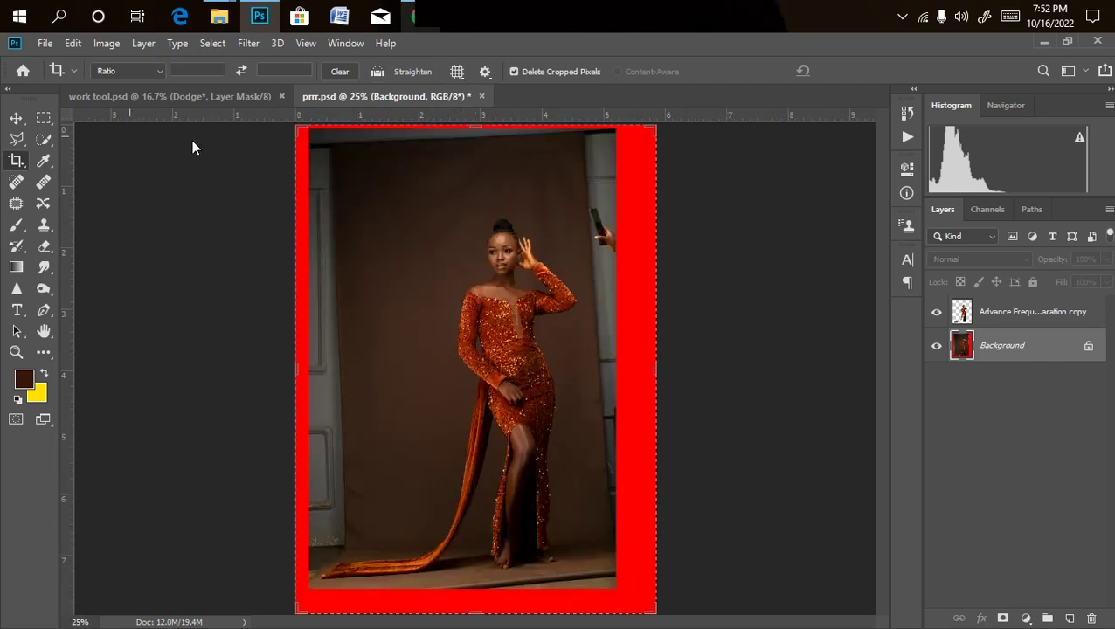
drag(16, 139, 52, 150)
key(ctrl+minus)
key(ctrl+plus)
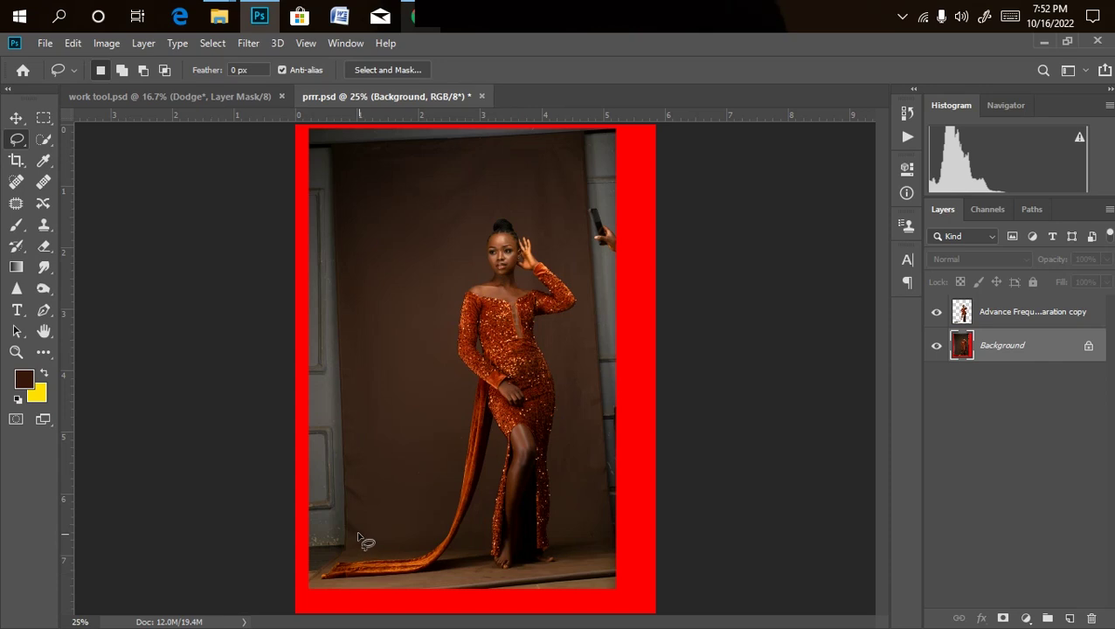
mouse_move(356, 522)
mouse_down()
mouse_move(362, 186)
mouse_move(407, 162)
mouse_move(546, 165)
mouse_move(570, 212)
mouse_move(599, 572)
mouse_move(317, 585)
mouse_move(360, 546)
mouse_move(440, 590)
mouse_up()
key(ctrl+minus)
key(ctrl+minus)
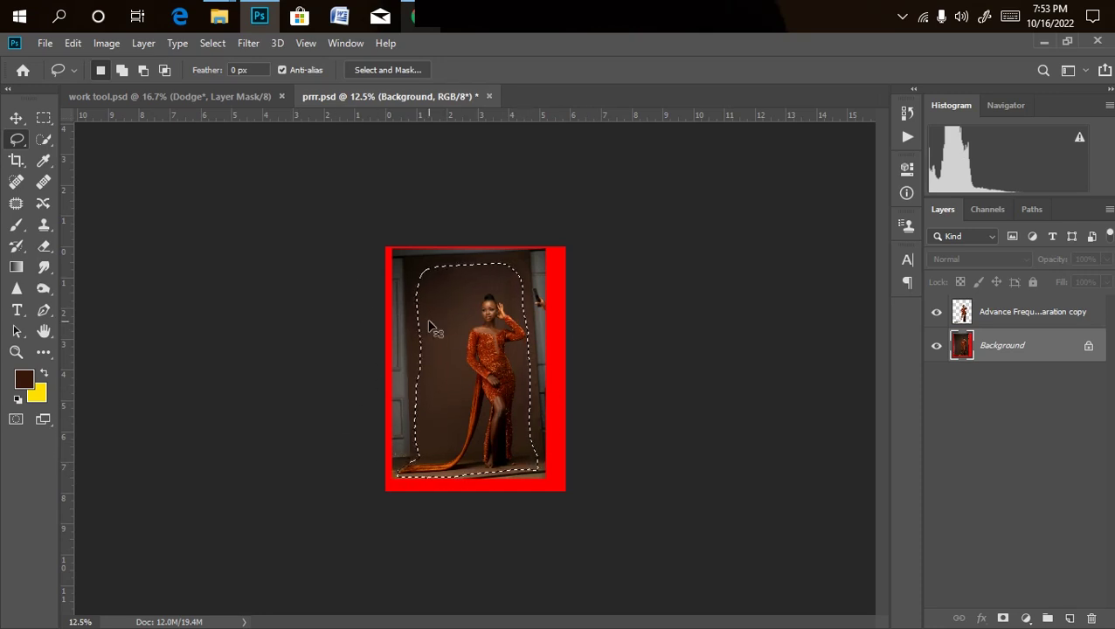
key(ctrl+shift+i)
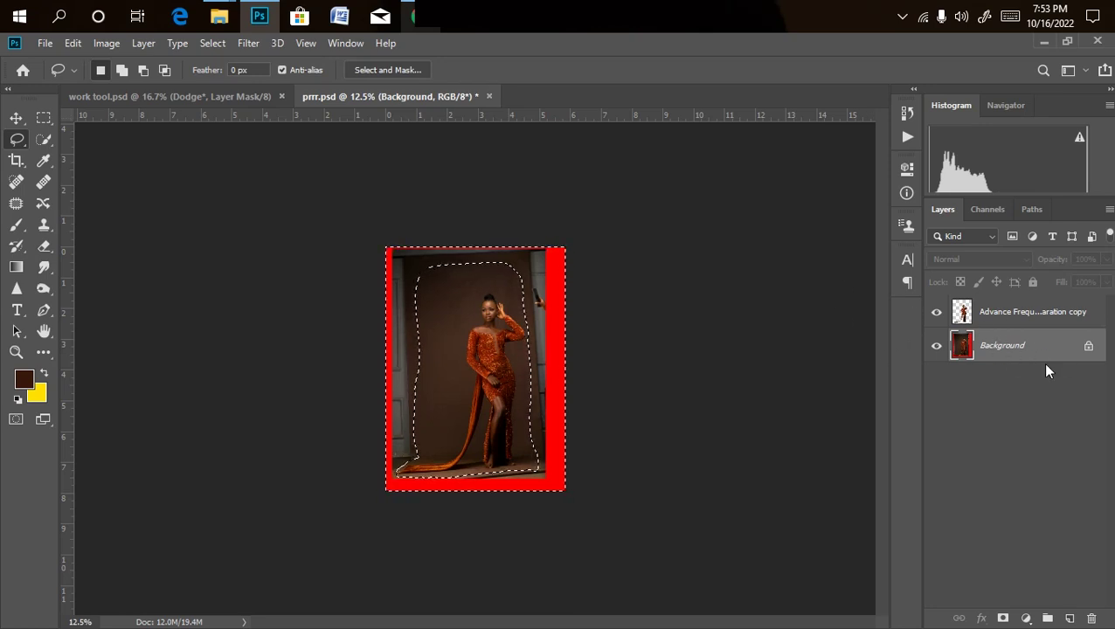
Duplicate the Background layer and replace its selected surroundings with a Content-Aware fill in Normal mode at 100% opacity, clearing the selection.
drag(1020, 351, 1072, 618)
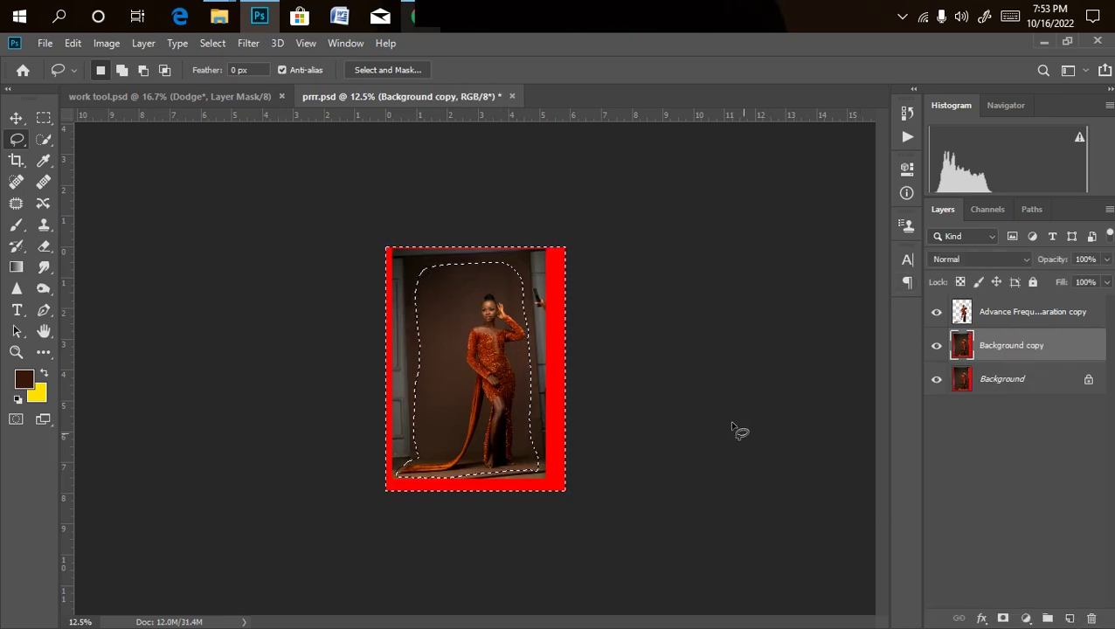
right_click(461, 381)
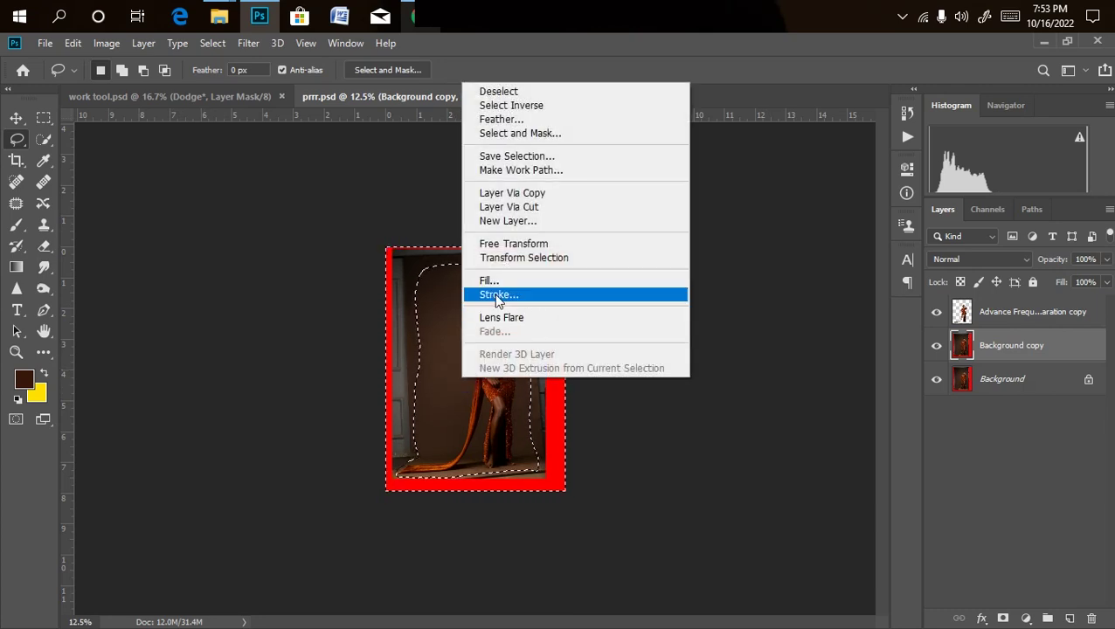
click(511, 282)
click(782, 232)
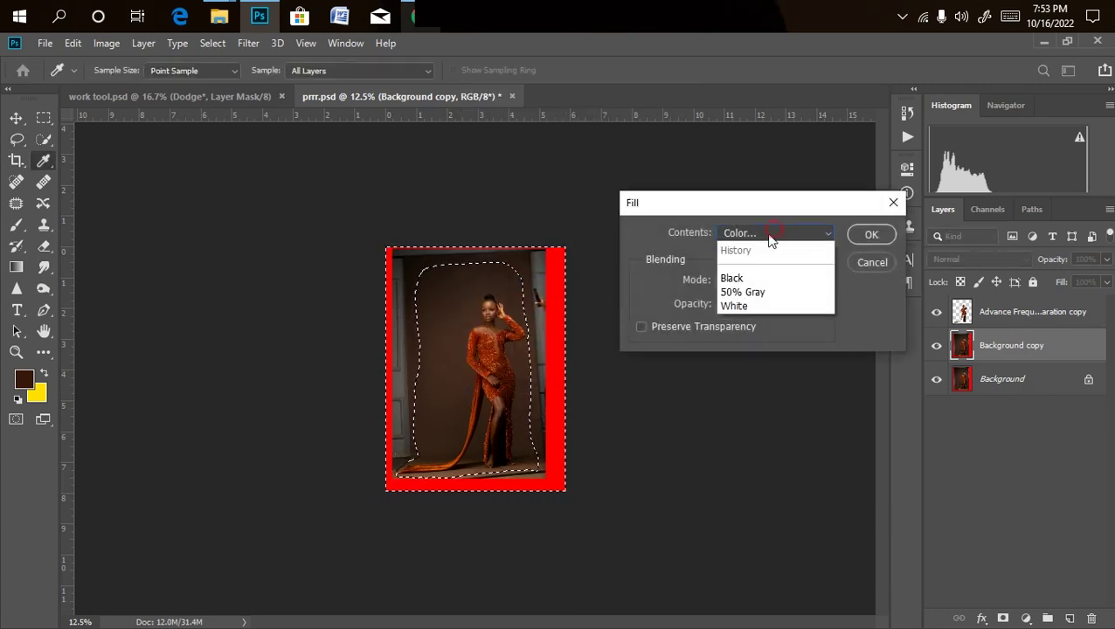
click(757, 307)
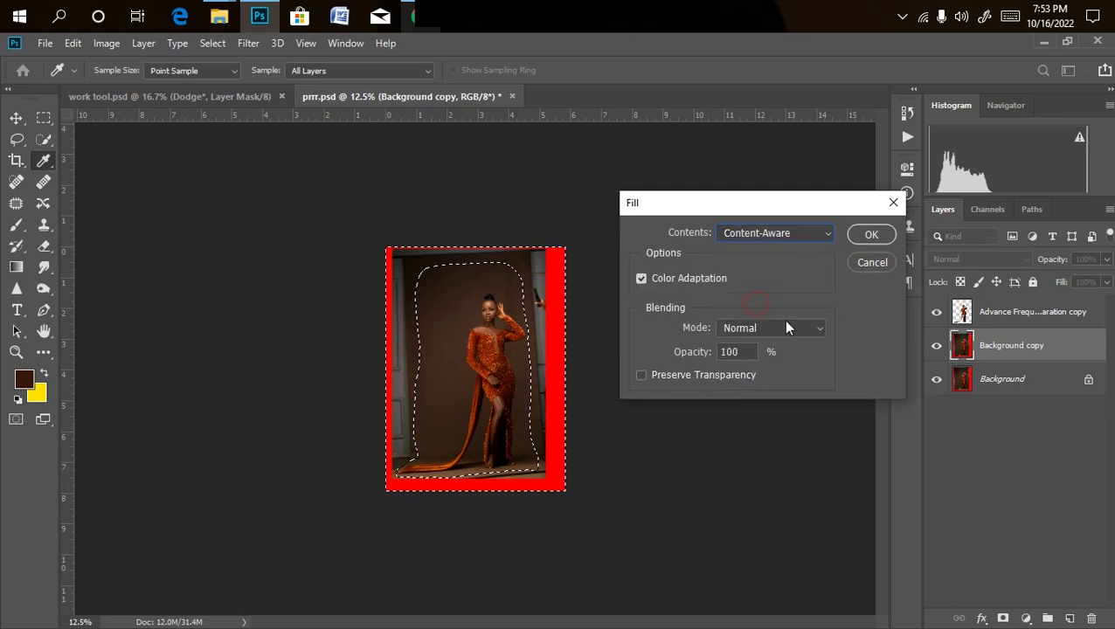
click(869, 237)
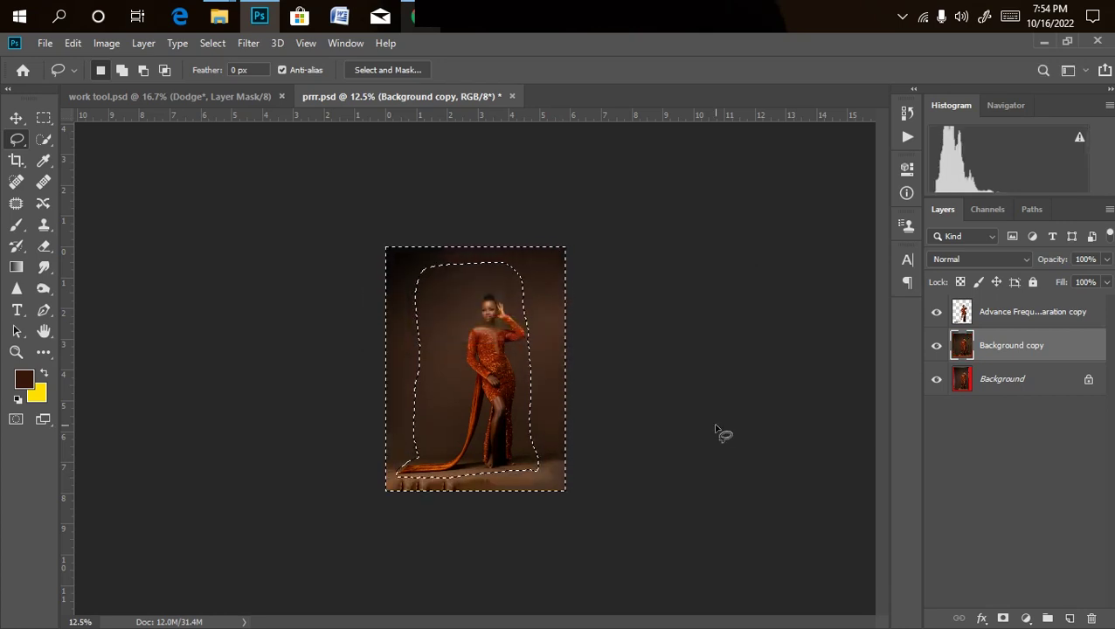
key(ctrl+plus)
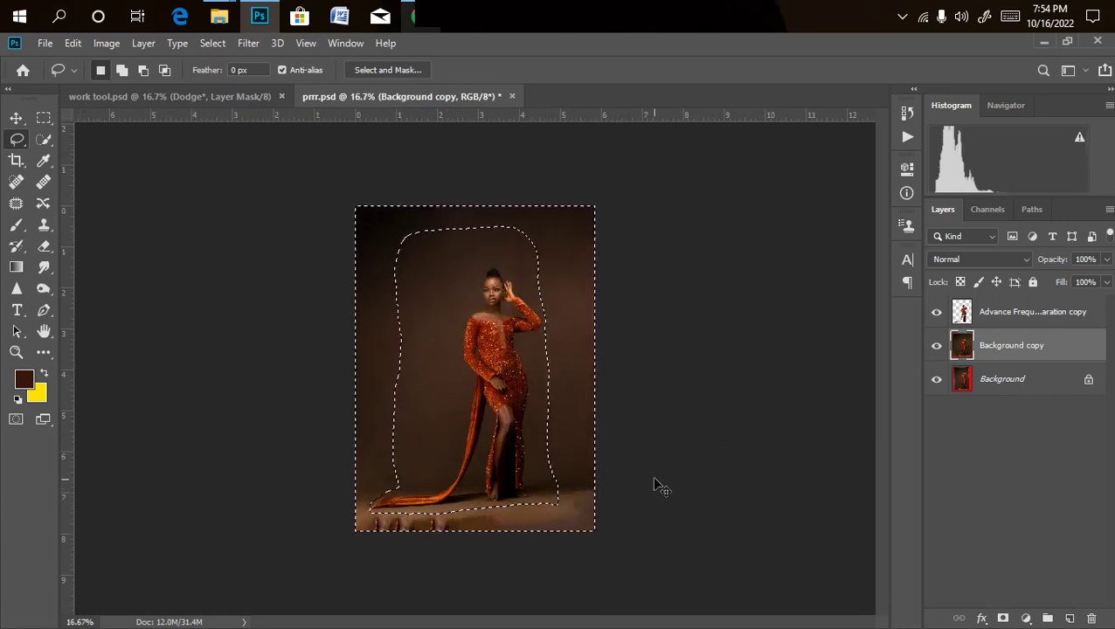
key(ctrl+d)
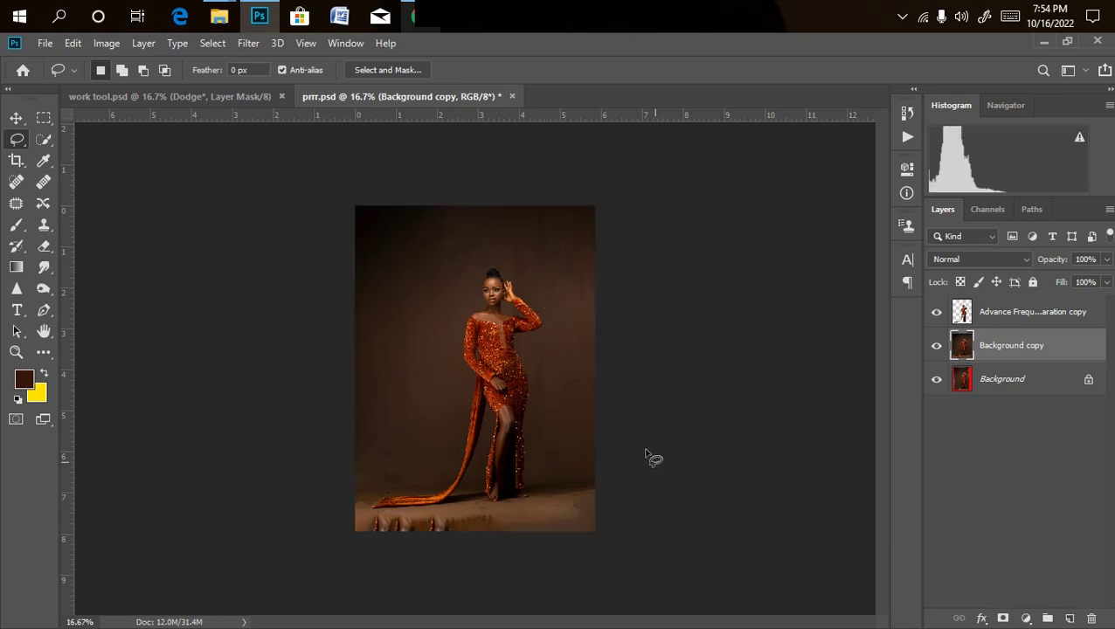
On the Background copy layer, patch the duplicated foot and gown fragments near the middle of the floor's lower edge with clean floor texture.
key(ctrl+plus)
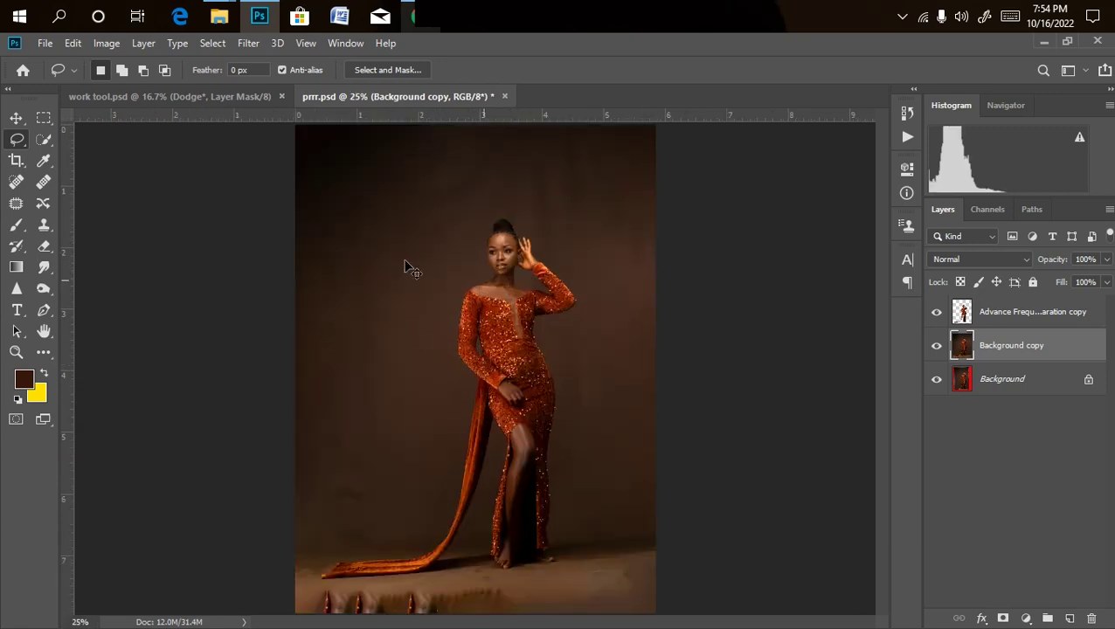
key(ctrl+minus)
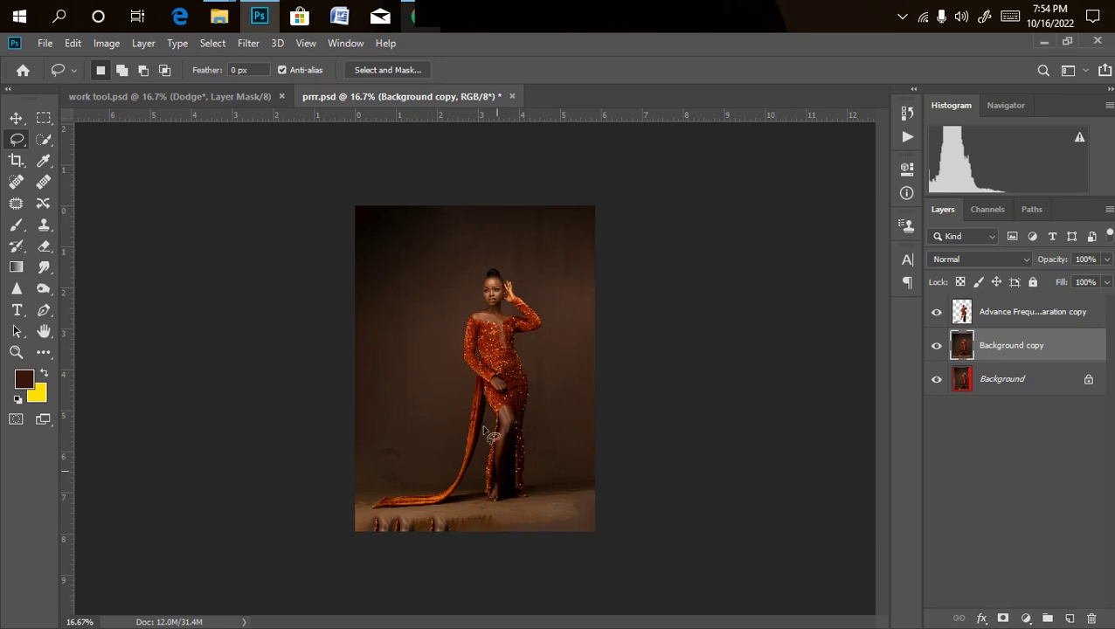
key(ctrl+plus)
key(ctrl+minus)
key(ctrl+plus)
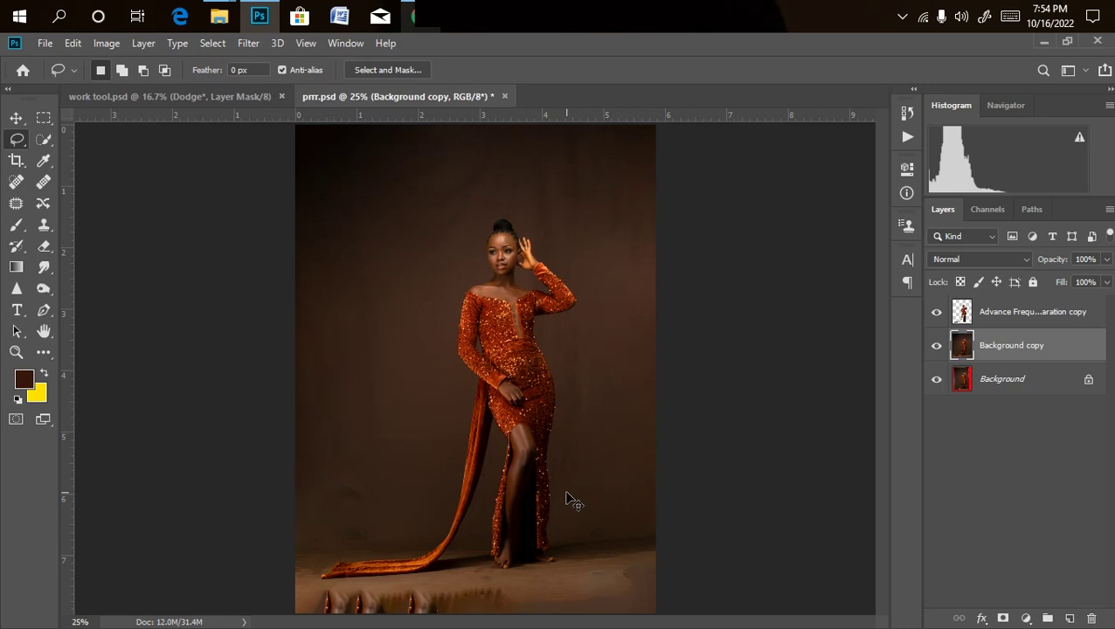
key(ctrl+plus)
drag(567, 490, 623, 393)
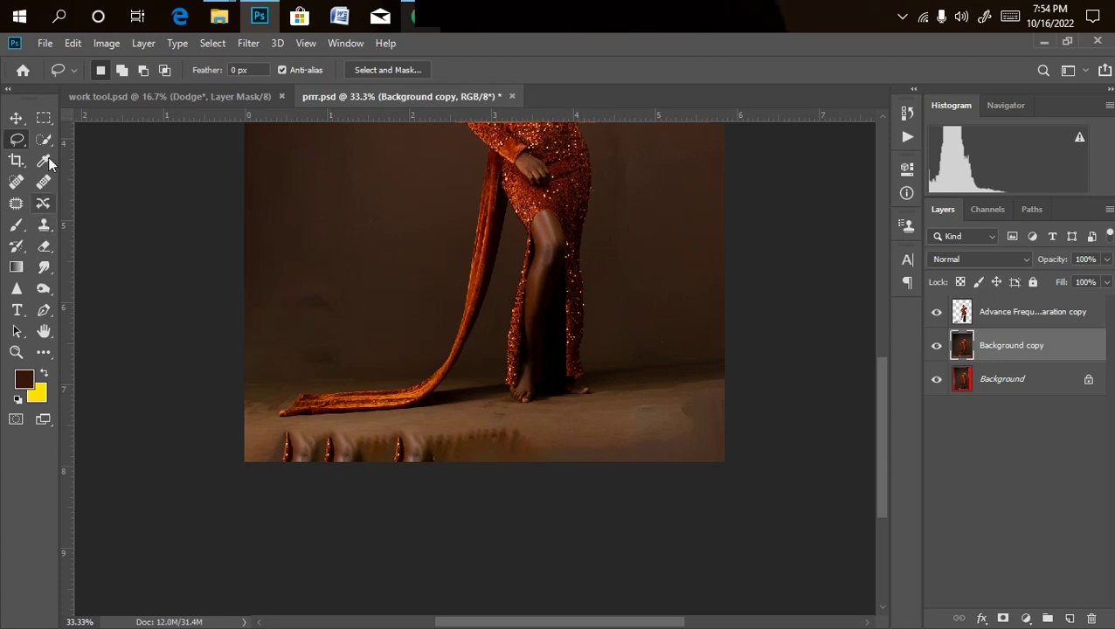
click(14, 204)
mouse_move(441, 437)
mouse_down()
mouse_move(529, 423)
mouse_move(537, 465)
mouse_move(421, 485)
mouse_move(486, 441)
mouse_move(622, 428)
mouse_up()
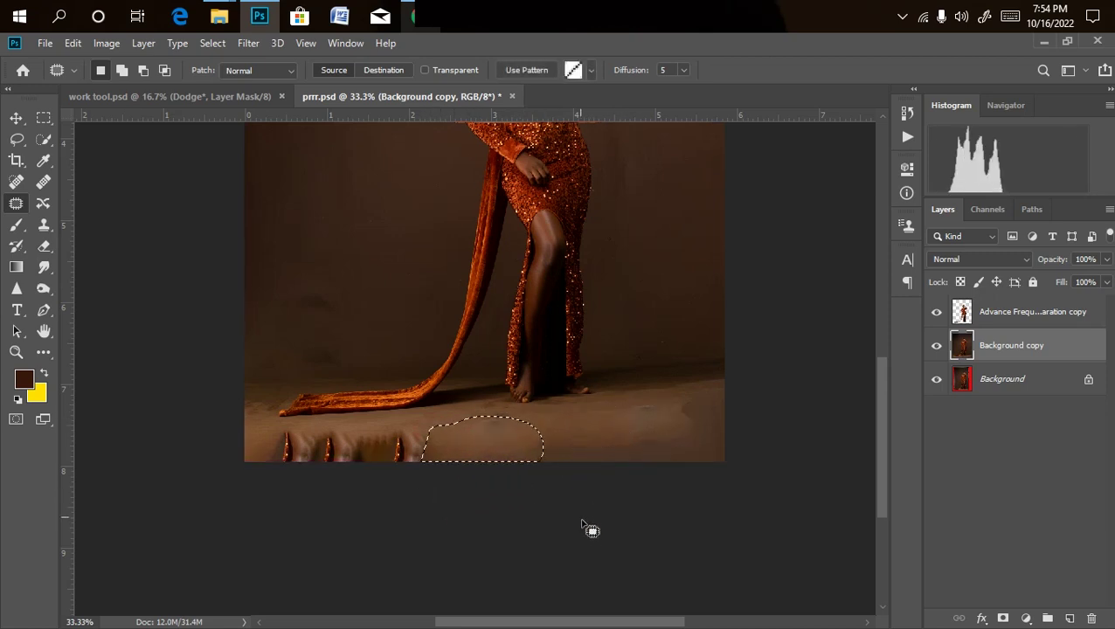
key(ctrl+d)
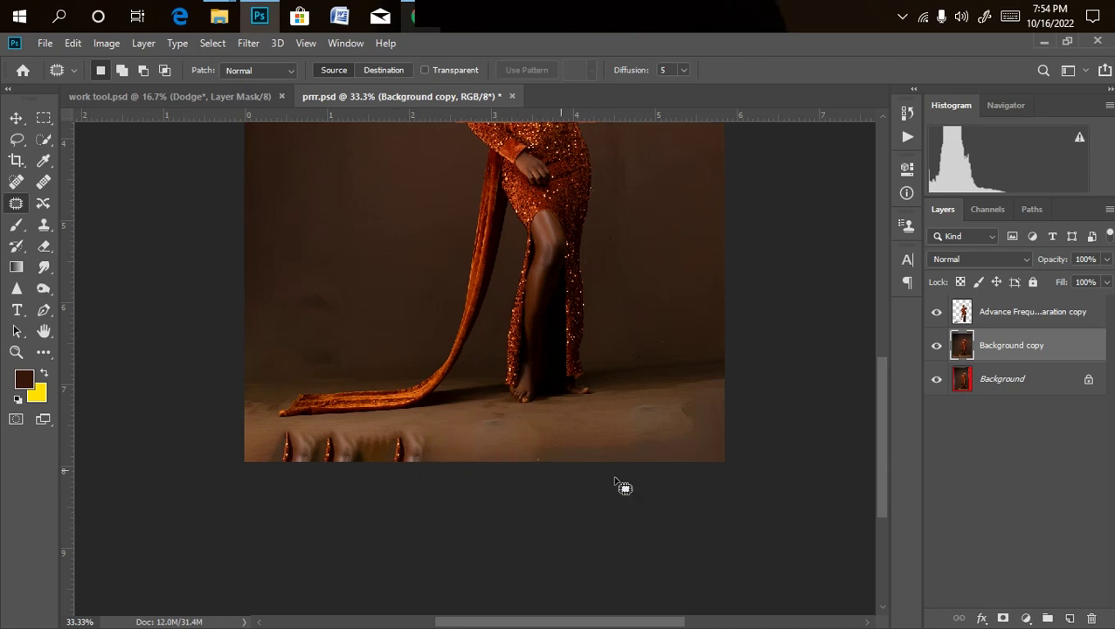
mouse_move(390, 435)
mouse_down()
mouse_move(425, 428)
mouse_move(425, 470)
mouse_move(352, 482)
mouse_move(322, 469)
mouse_move(319, 446)
mouse_move(597, 443)
mouse_up()
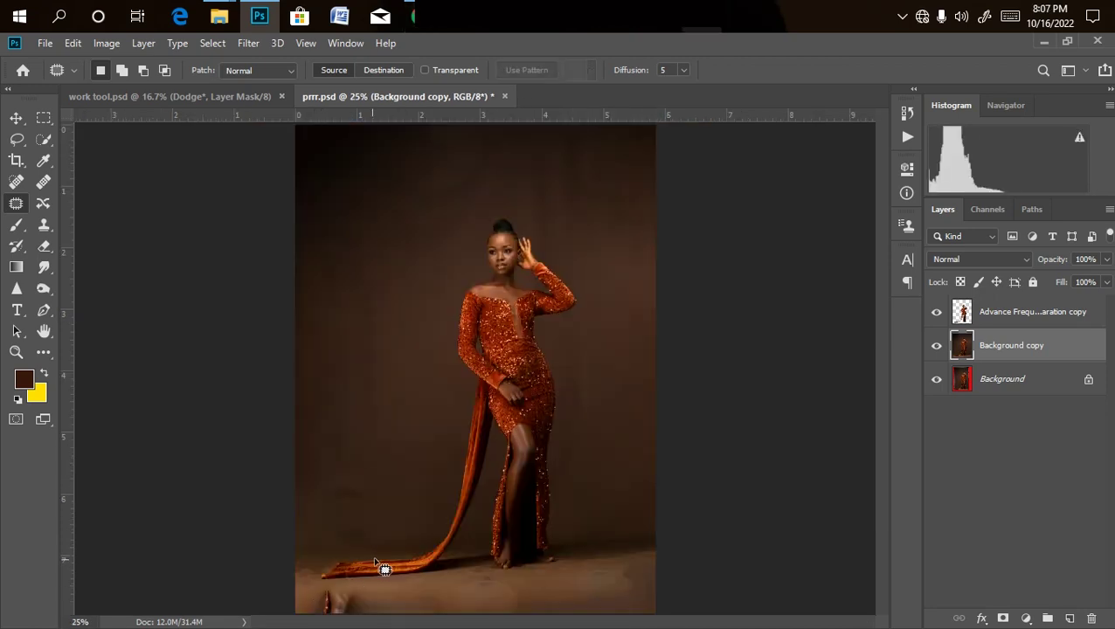
Patch out the remaining foot fragments at the lower-left of the floor with clean floor texture, and clear the selection.
key(ctrl+plus)
drag(411, 503, 515, 301)
key(ctrl+r)
drag(371, 456, 390, 448)
mouse_move(438, 482)
mouse_down()
mouse_move(347, 496)
mouse_move(346, 481)
mouse_move(397, 474)
mouse_move(563, 470)
mouse_up()
key(ctrl+d)
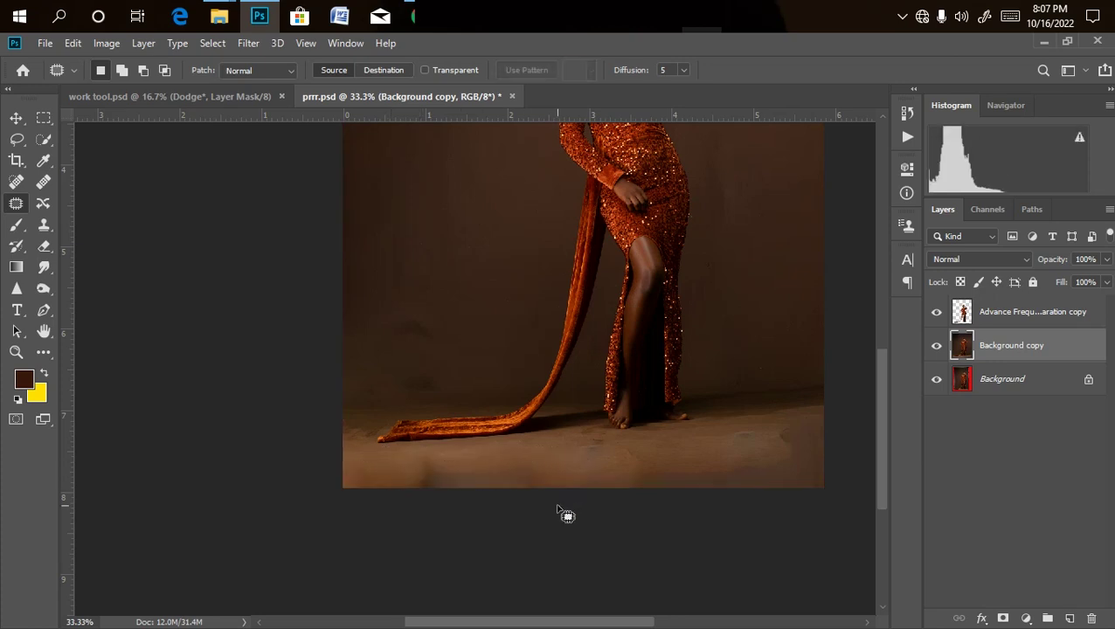
key(ctrl+minus)
key(ctrl+minus)
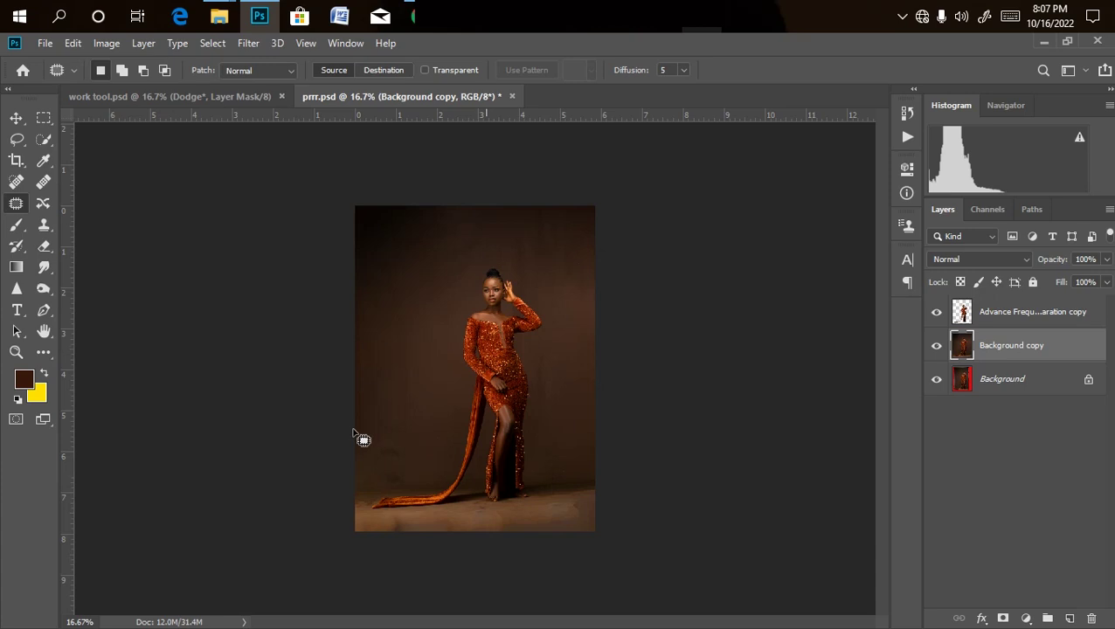
Set the foreground color to the brown #3f2e24, sampled from the studio backdrop beside the woman.
click(23, 380)
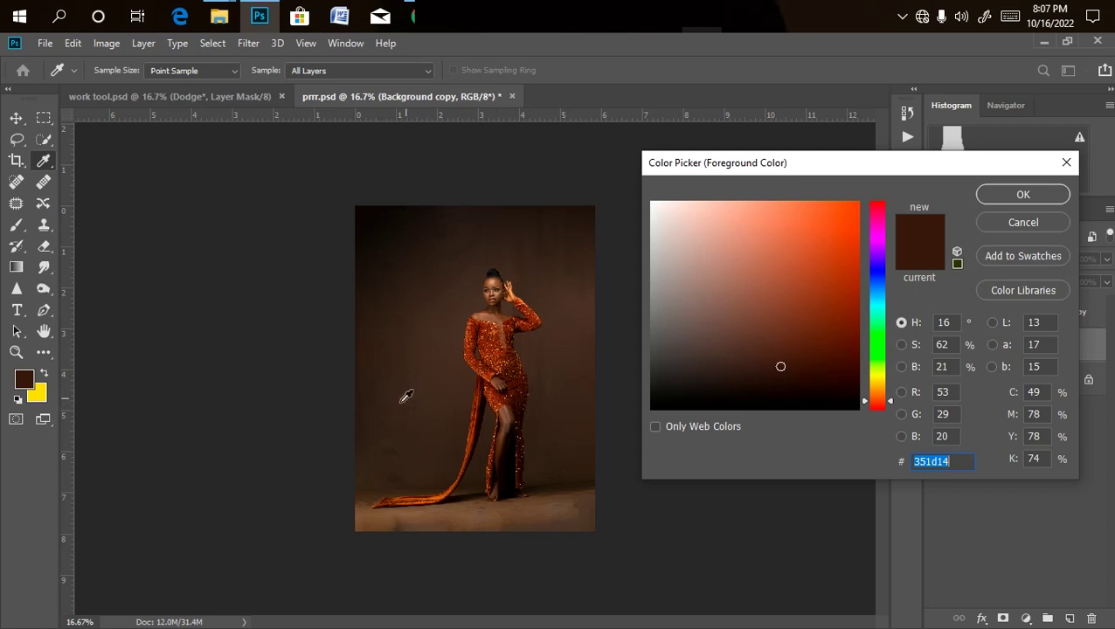
click(436, 358)
click(565, 362)
click(553, 351)
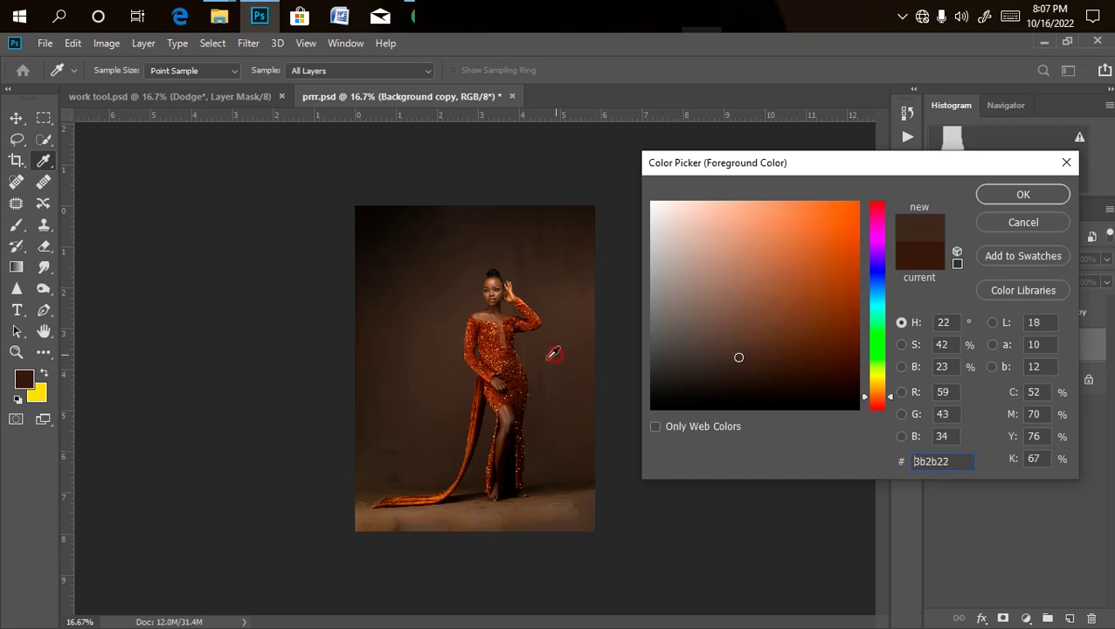
click(444, 381)
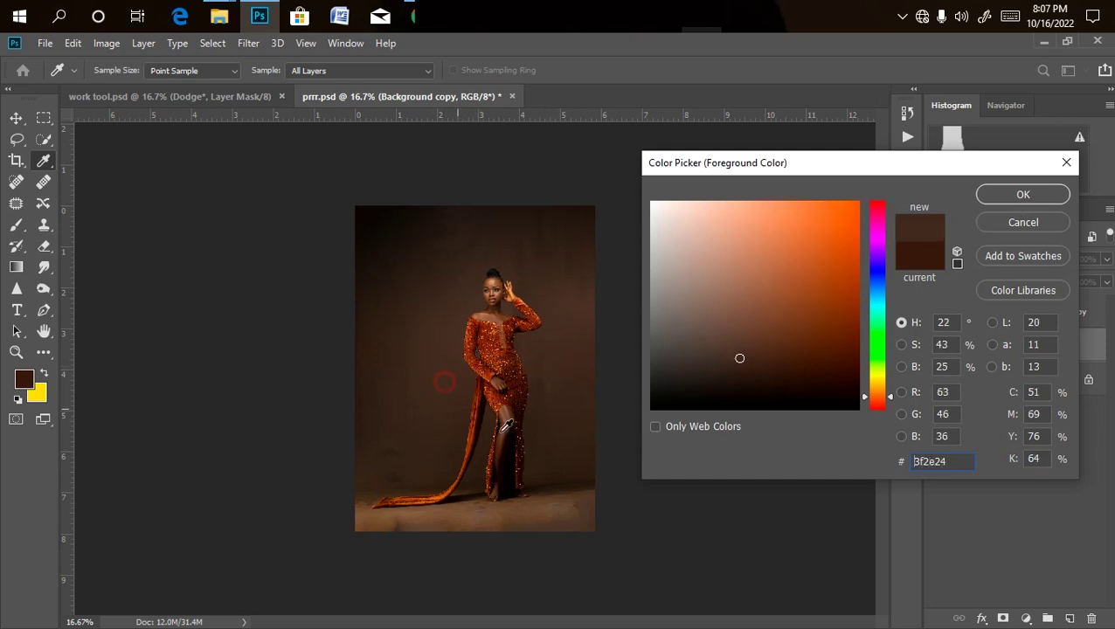
click(1005, 194)
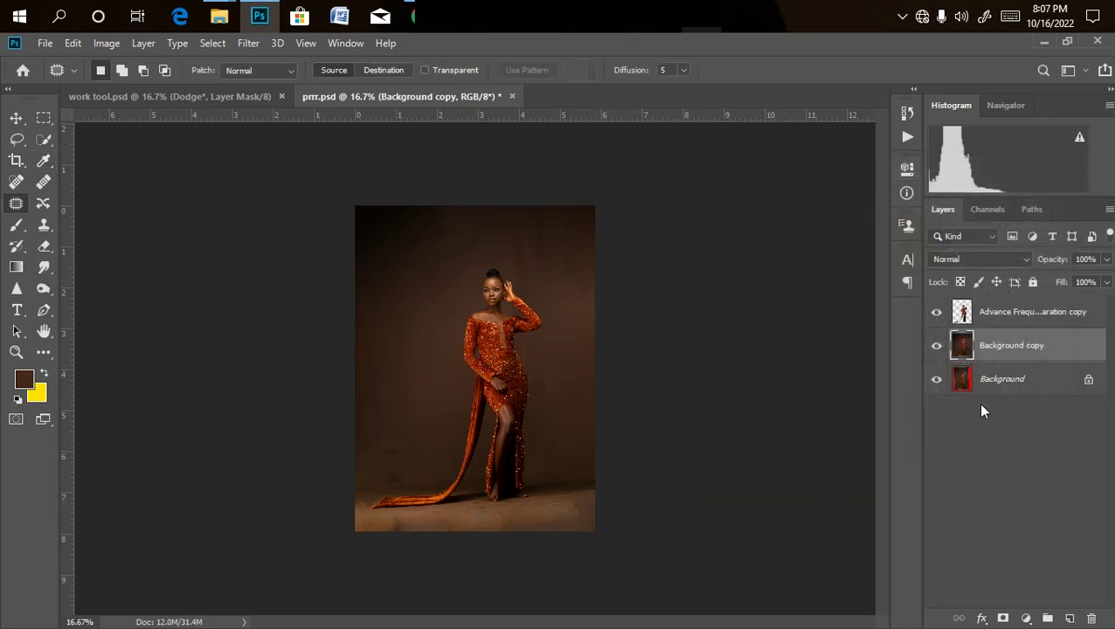
Add a linear Gradient Fill layer above Background copy, fading from the brown to transparent at 90° and 200% scale.
click(1026, 618)
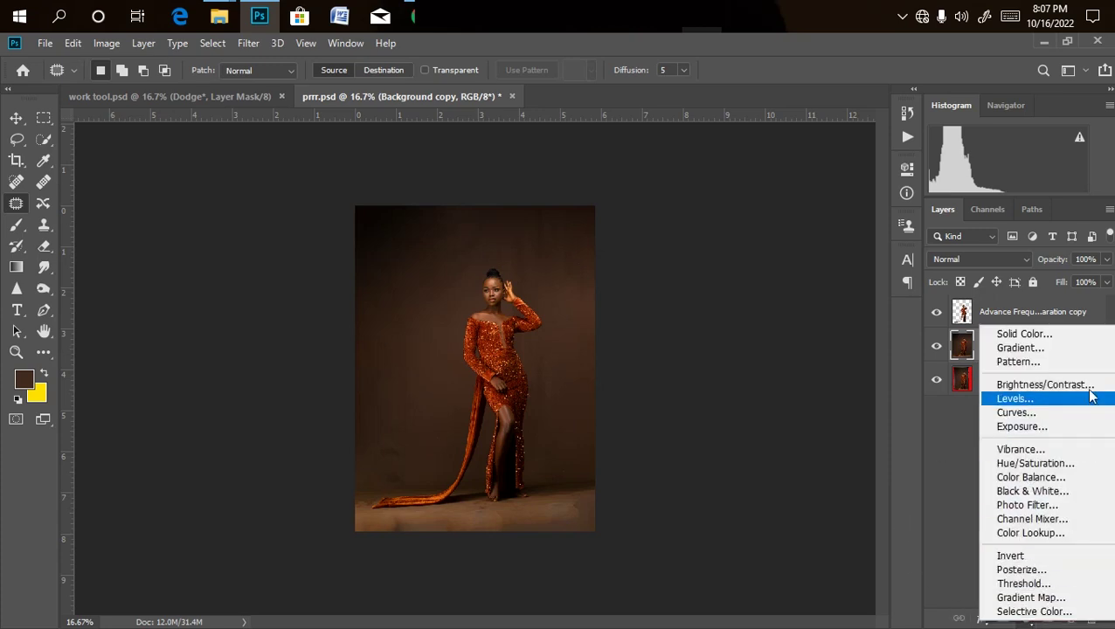
click(1020, 347)
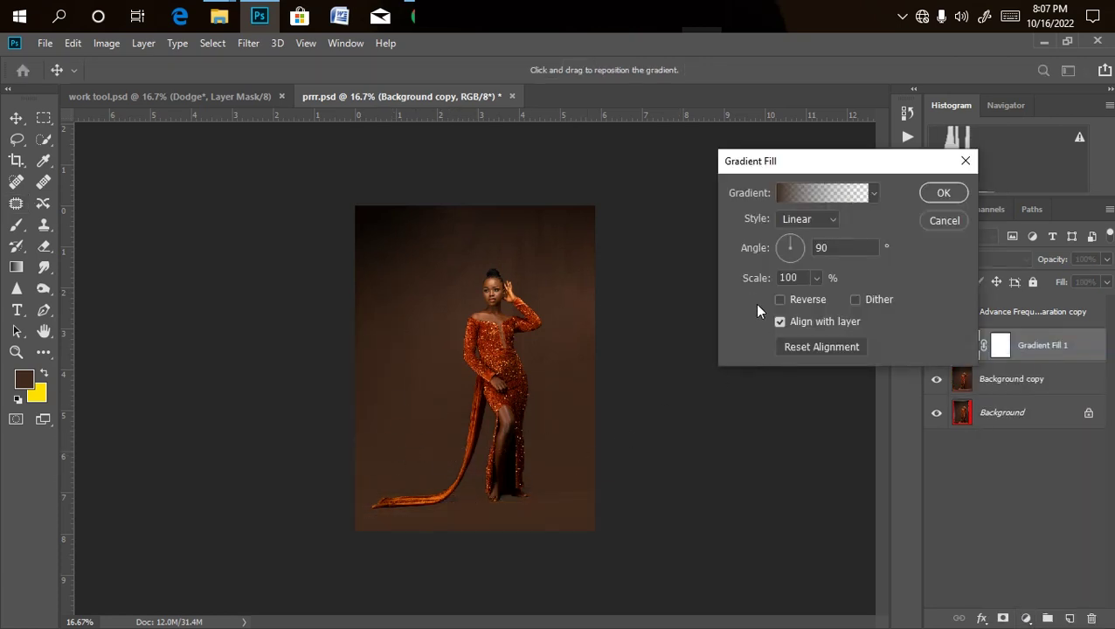
click(813, 279)
drag(821, 301, 821, 313)
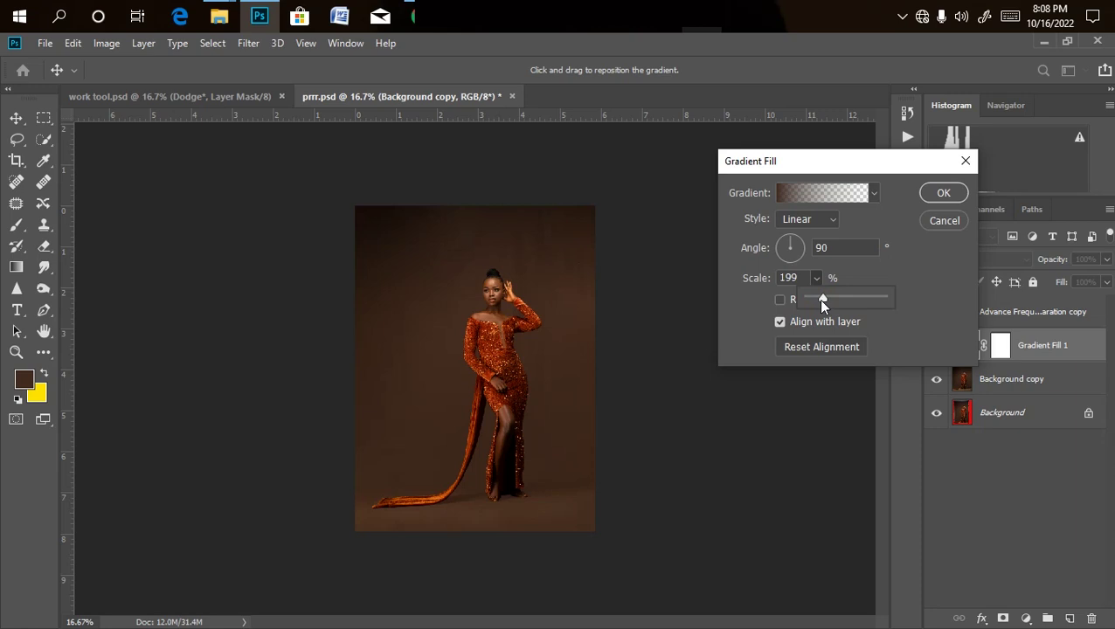
click(732, 316)
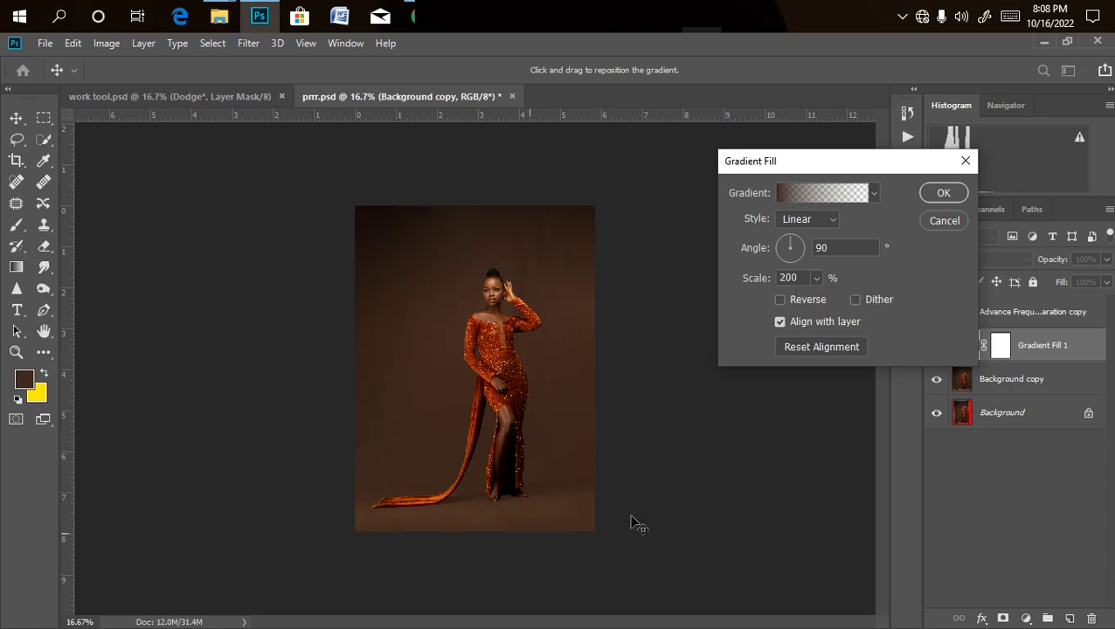
key(Return)
key(ctrl+plus)
key(ctrl+minus)
key(ctrl+minus)
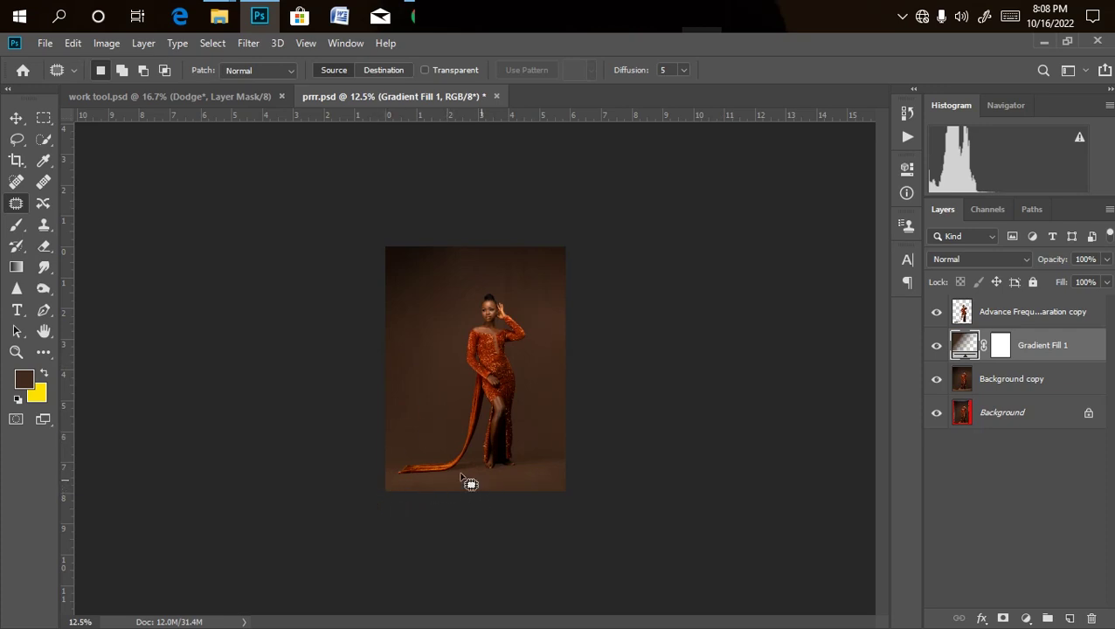
key(ctrl+plus)
key(ctrl+plus)
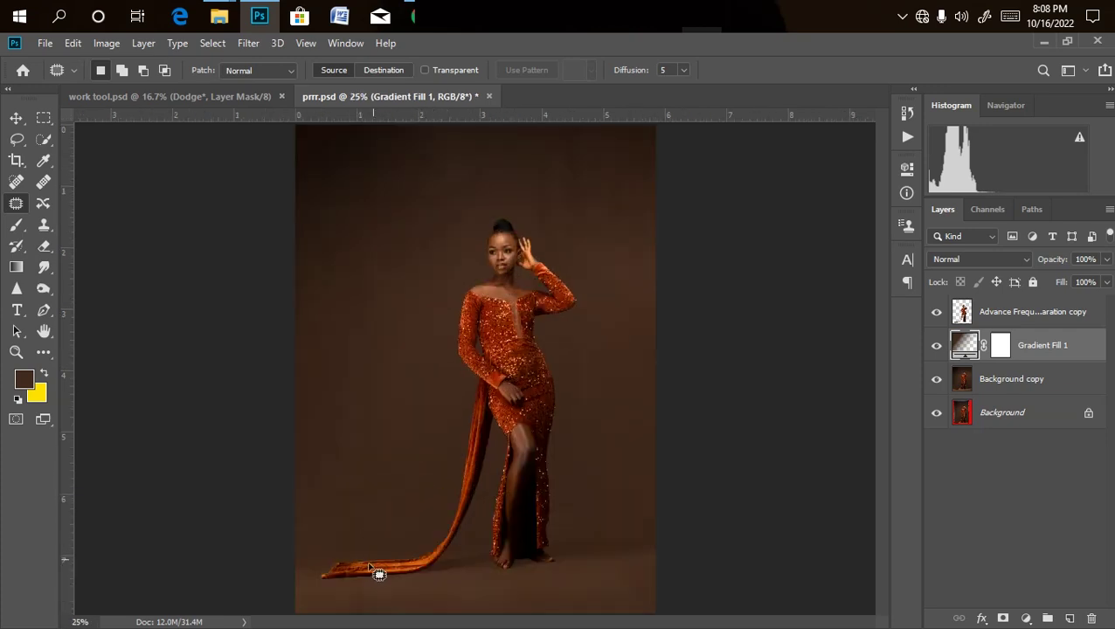
key(ctrl+minus)
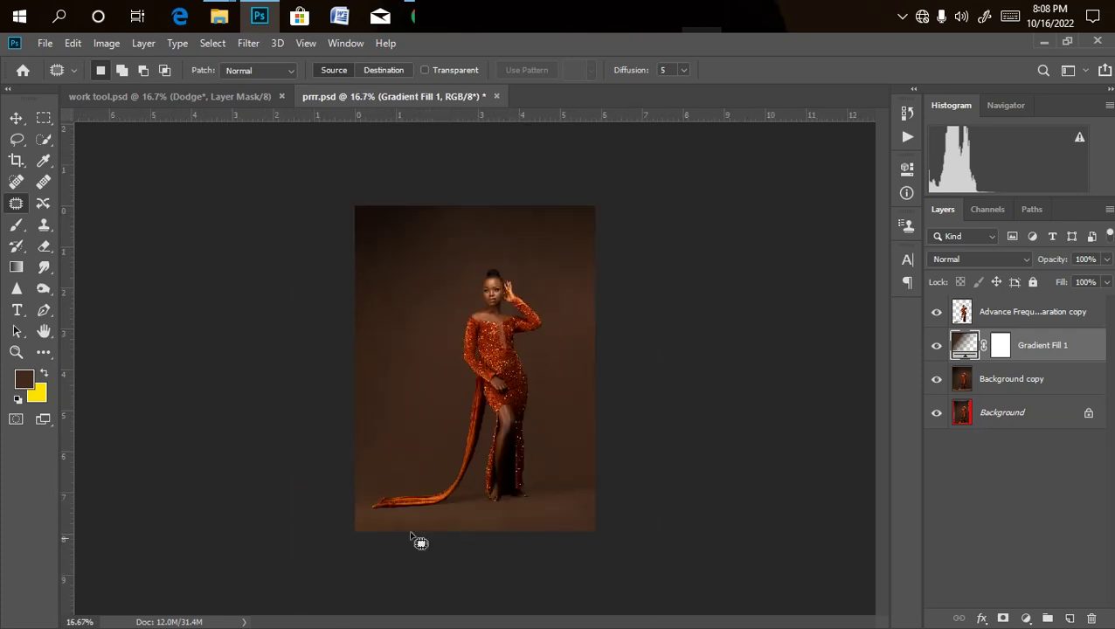
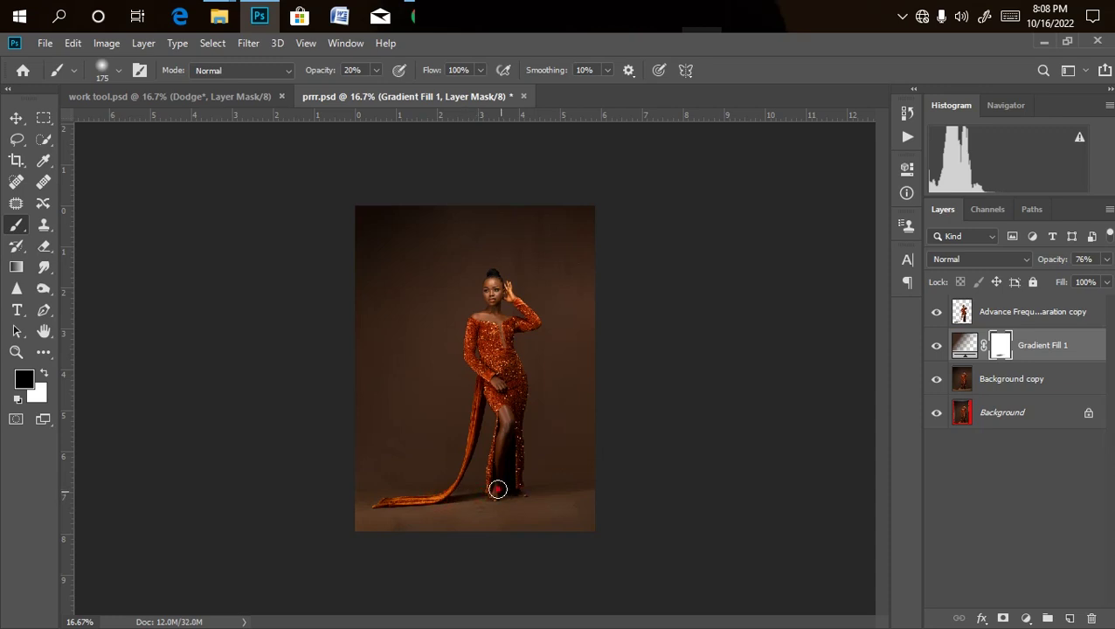
Paint black on the gradient's layer mask with a 300 px soft brush at 20% opacity, restoring the floor line and shadows, and enlarge the brush to 400 px.
key(bracketright)
key(bracketright)
key(bracketright)
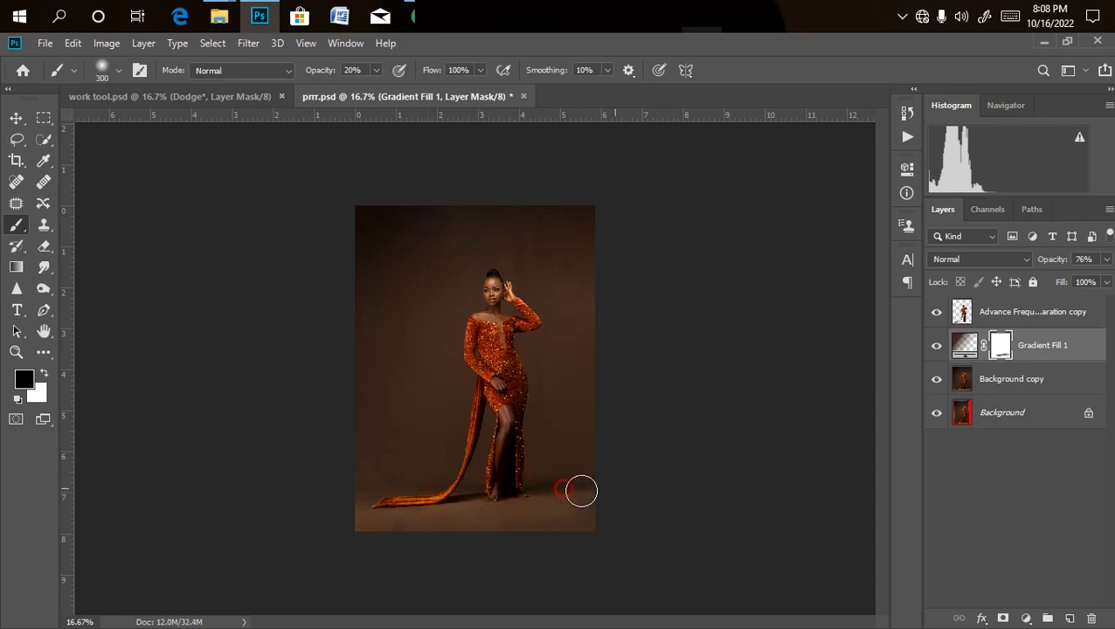
drag(359, 491, 423, 492)
key(ctrl+minus)
key(ctrl+plus)
key(ctrl+plus)
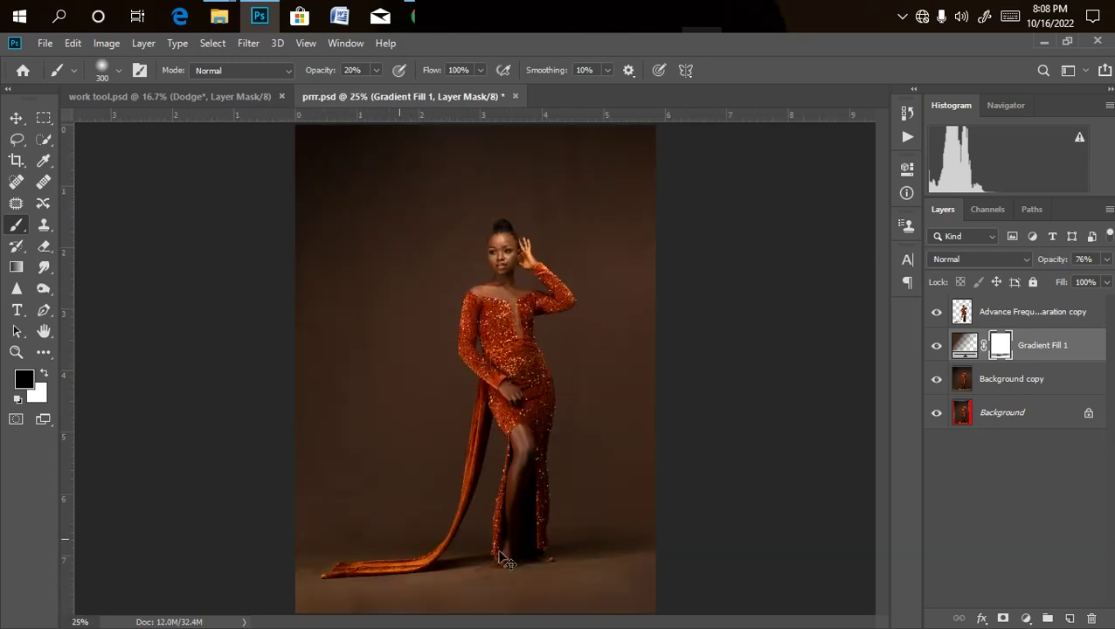
key(ctrl+minus)
key(ctrl+minus)
key(bracketright)
key(ctrl+plus)
key(ctrl+minus)
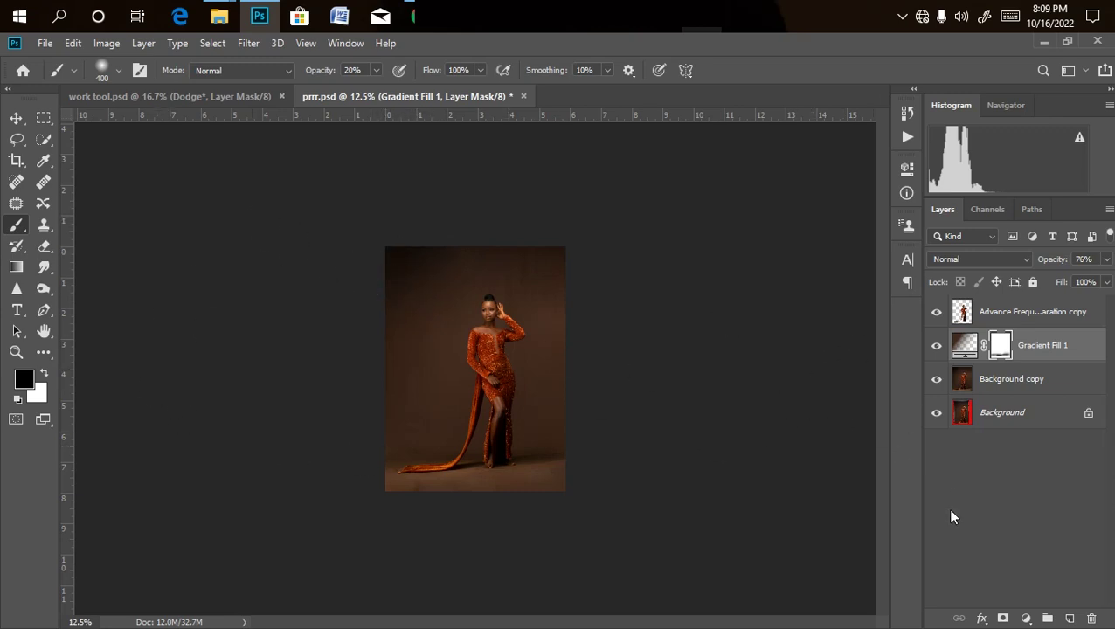
On a new layer above the gradient, paint the dark upper backdrop brown with a 900 px soft brush at 20% opacity, and compare before and after.
click(1070, 618)
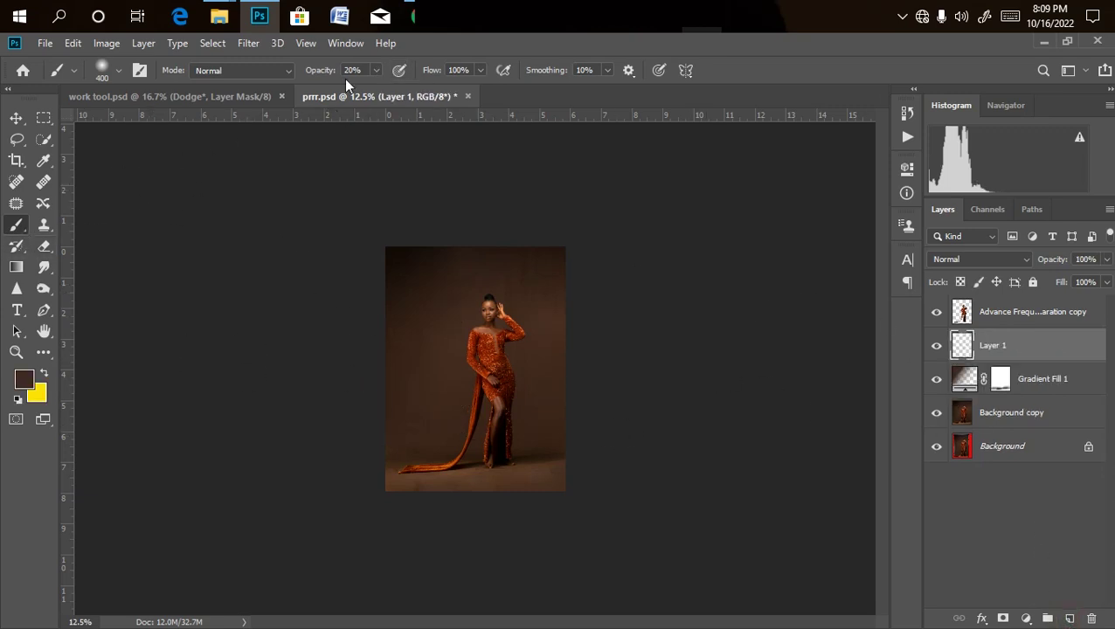
key(bracketright)
key(bracketright)
key(bracketright)
key(bracketright)
key(bracketright)
click(376, 278)
click(373, 264)
click(514, 242)
mouse_move(515, 242)
mouse_down()
mouse_move(579, 253)
mouse_move(564, 240)
mouse_move(452, 267)
mouse_move(357, 247)
mouse_move(505, 250)
mouse_up()
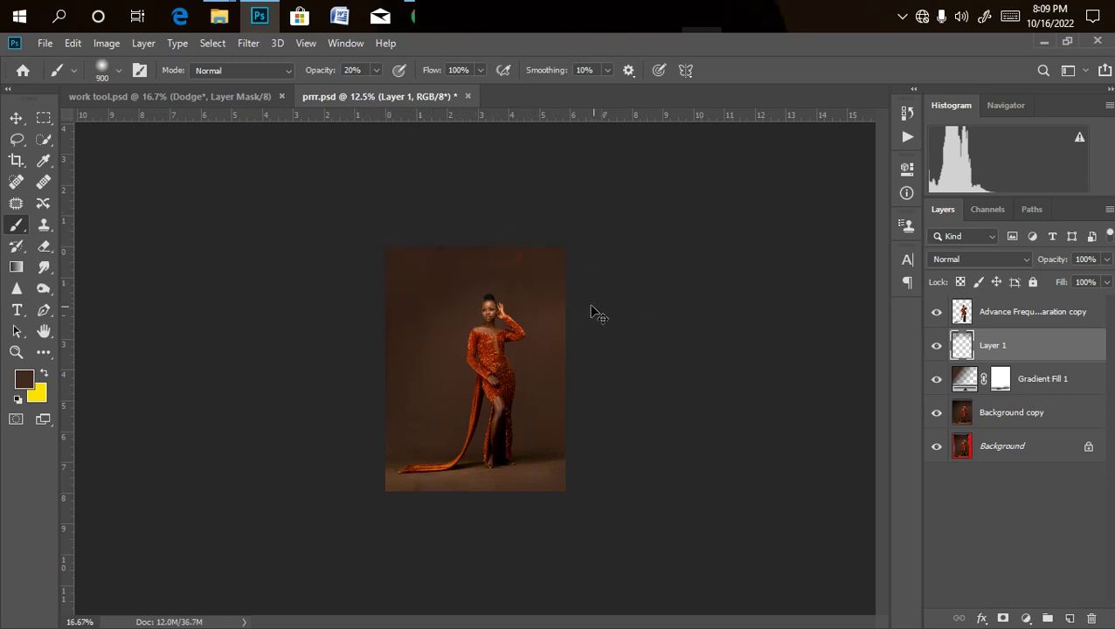
key(ctrl+plus)
click(936, 347)
click(935, 348)
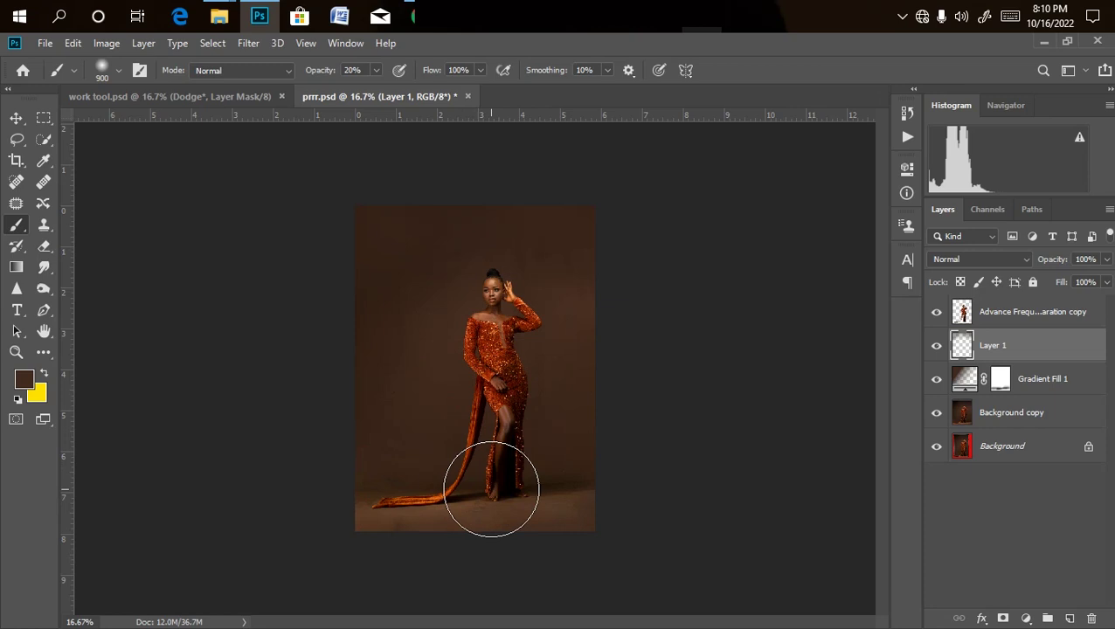
Place the orange-walled room image af275e32b69d65a4e39eb58d6080fd50 from the overlays folder into prrr.psd, beneath the woman's cut-out layer.
click(224, 22)
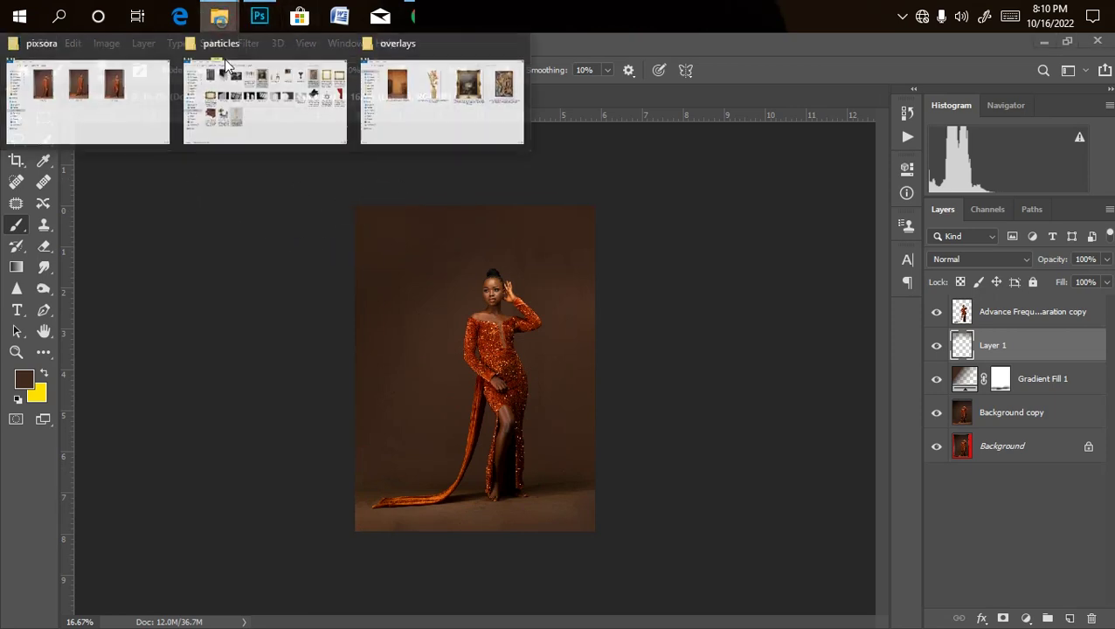
click(435, 121)
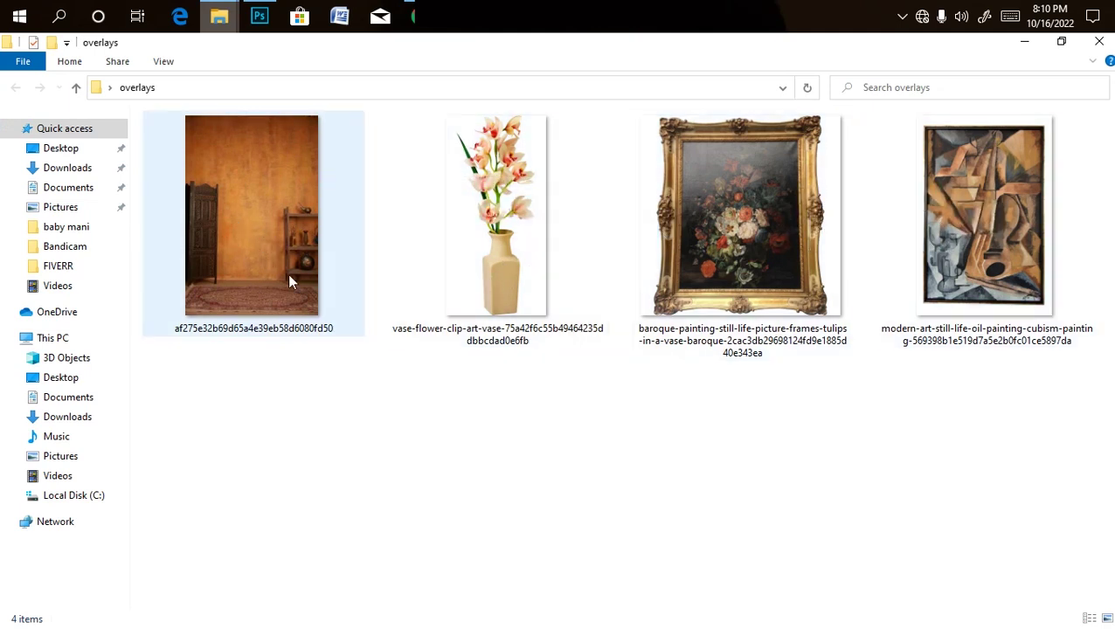
drag(267, 223, 446, 341)
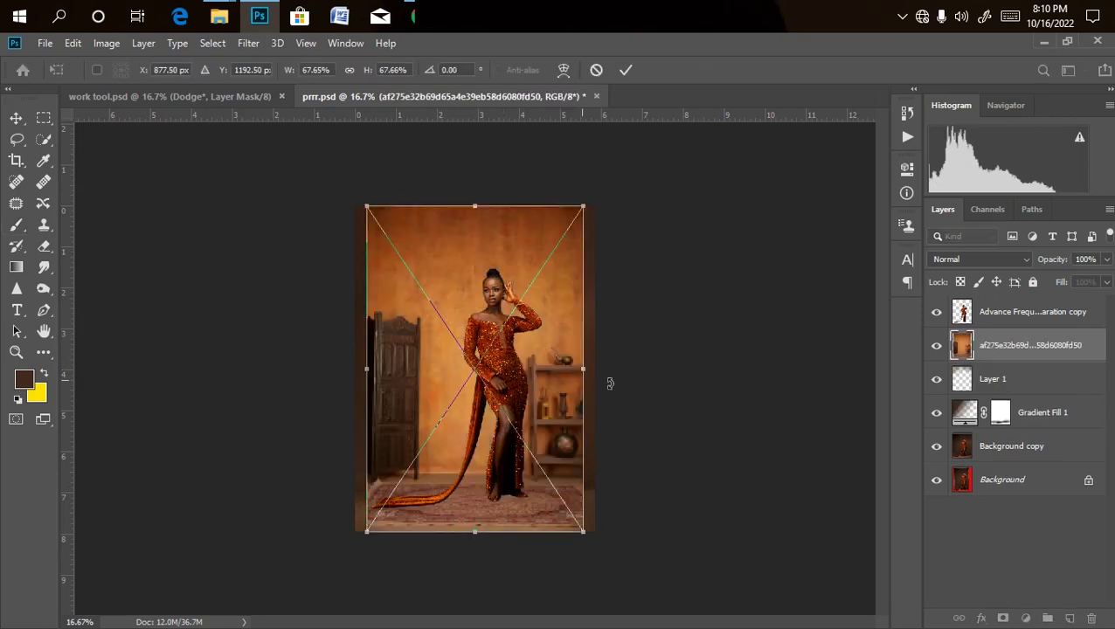
Scale the placed room image proportionally to about 76%, covering the canvas with its lower edge aligned, and switch to the Brush tool.
drag(584, 368, 596, 368)
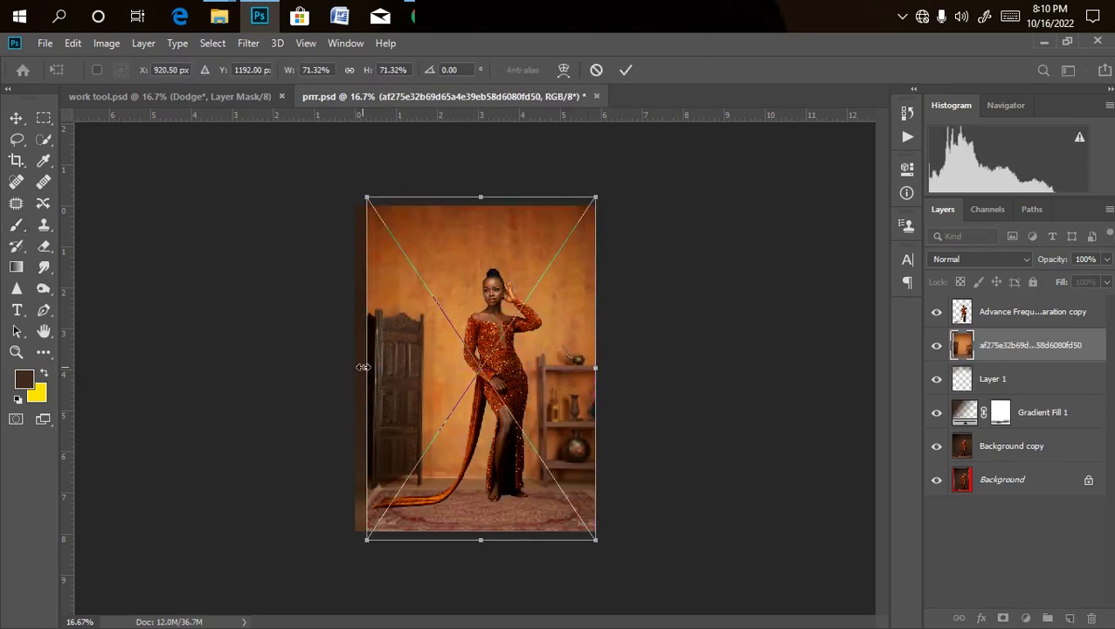
drag(363, 367, 351, 368)
drag(428, 452, 428, 420)
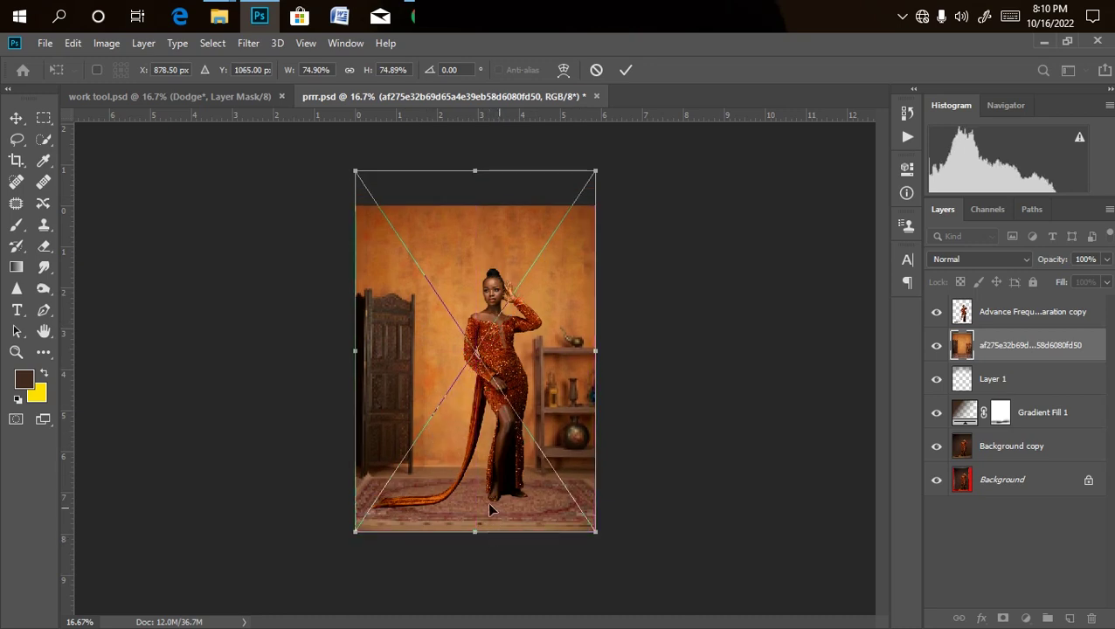
drag(477, 505, 477, 504)
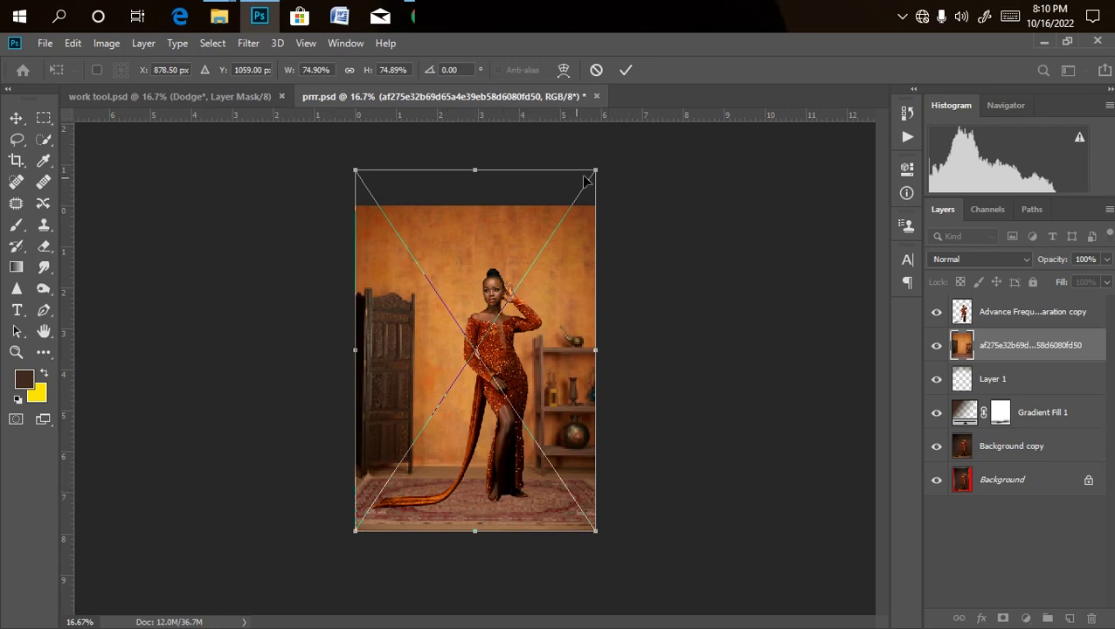
drag(593, 172, 597, 165)
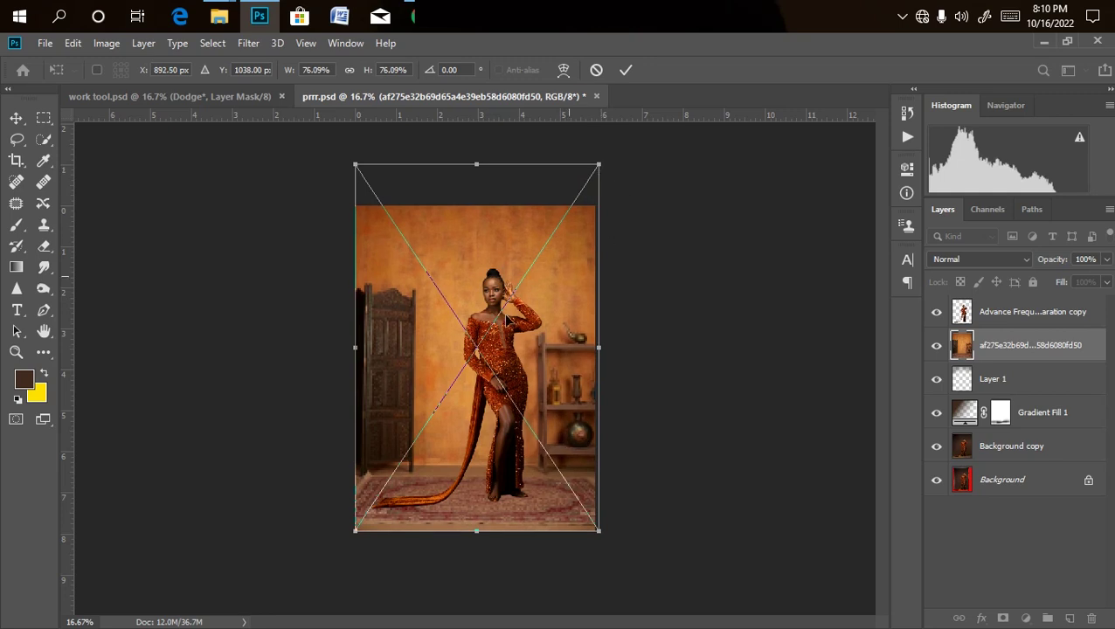
key(Return)
key(b)
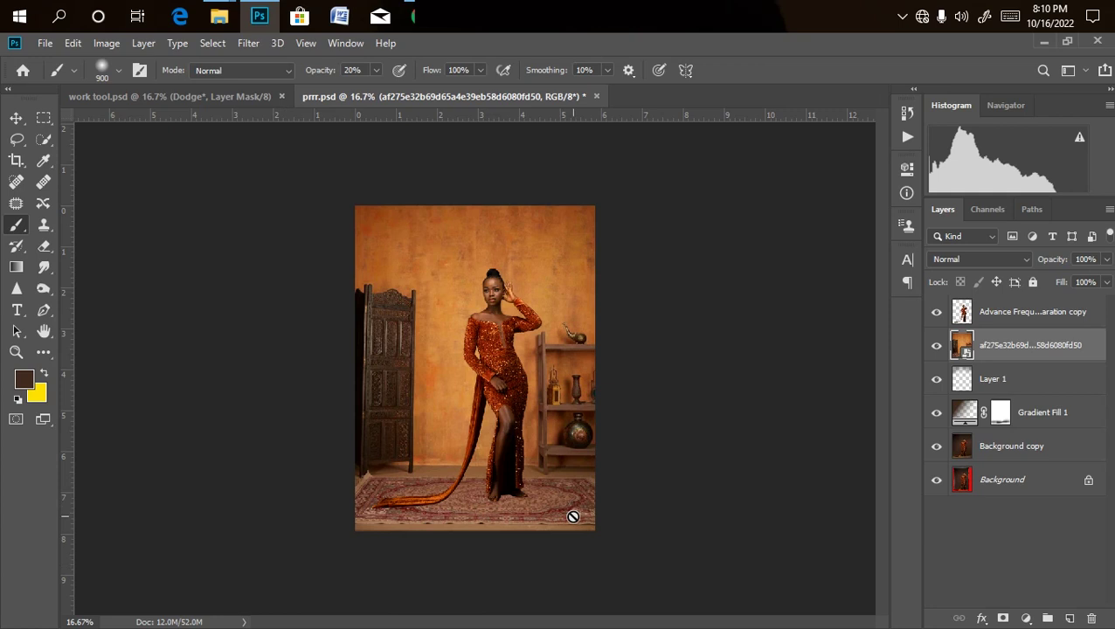
Set the placed orange room layer's blend mode to Soft Light and inspect the blended result close up and in full view.
key(ctrl+equal)
key(ctrl+equal)
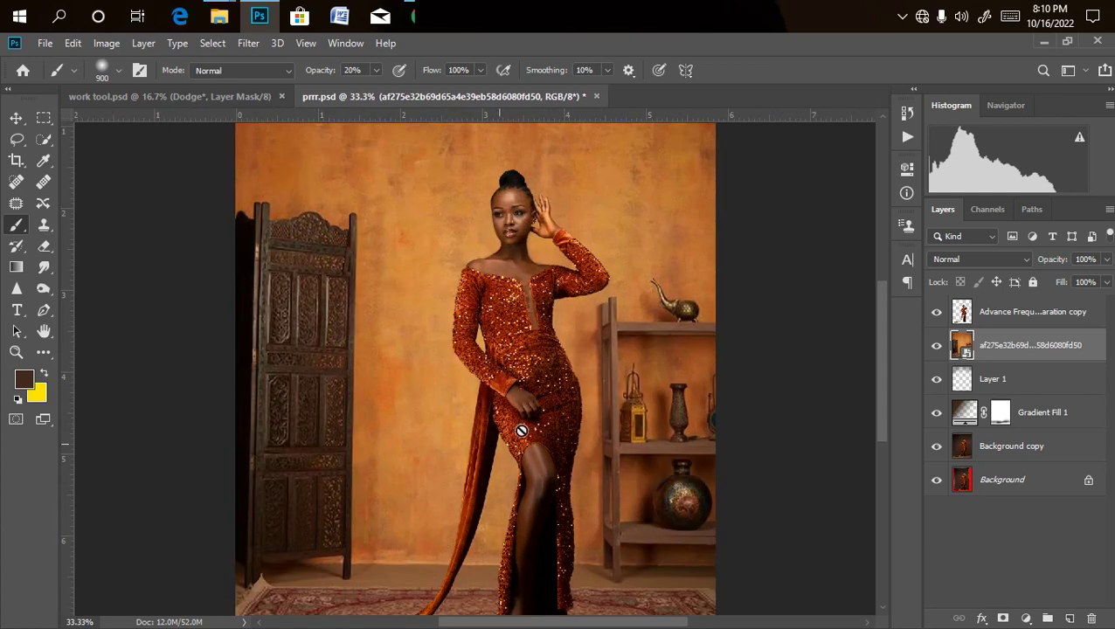
drag(503, 550, 505, 371)
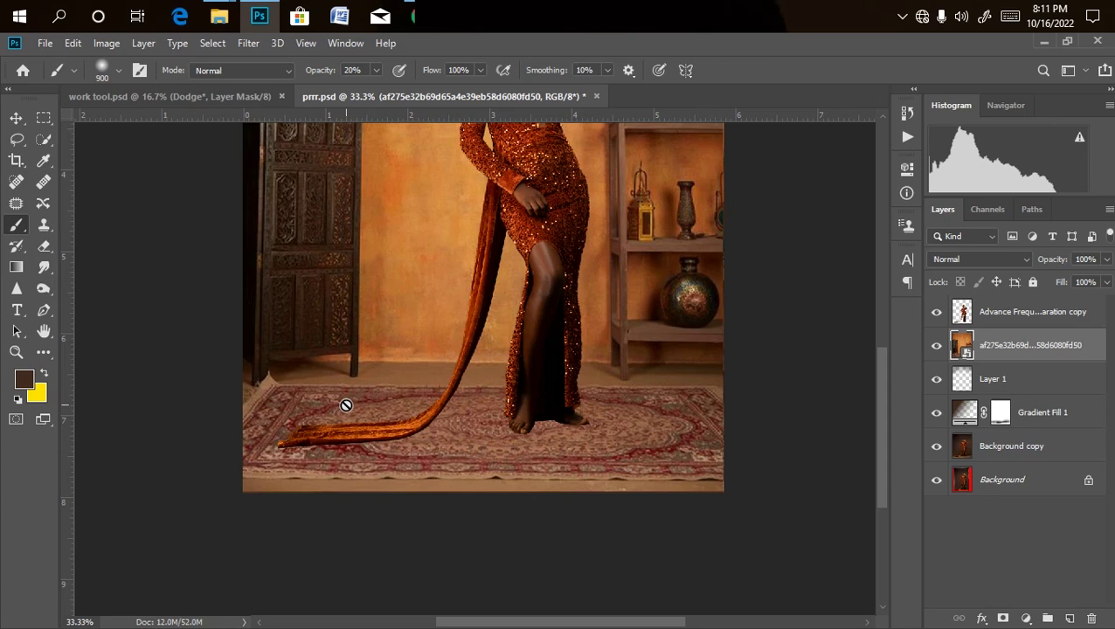
click(984, 259)
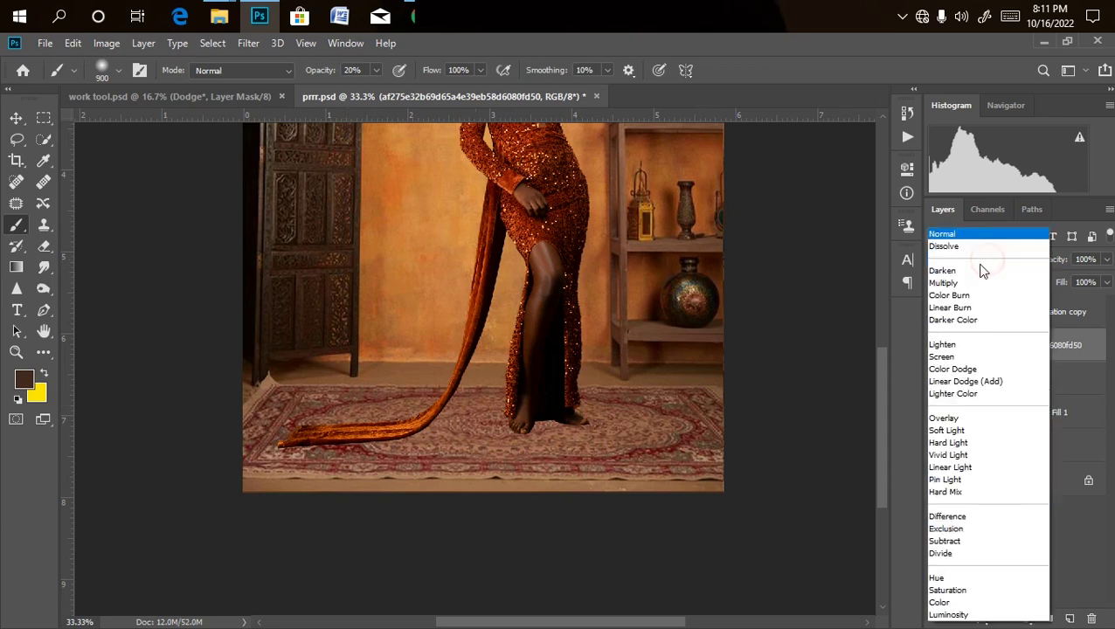
click(946, 430)
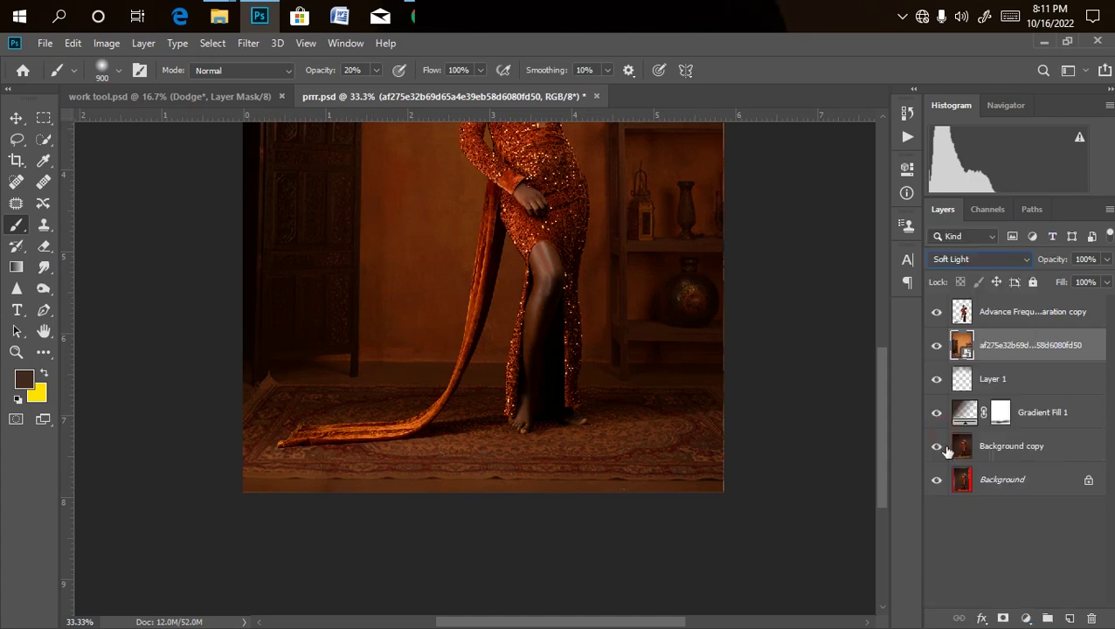
key(ctrl+minus)
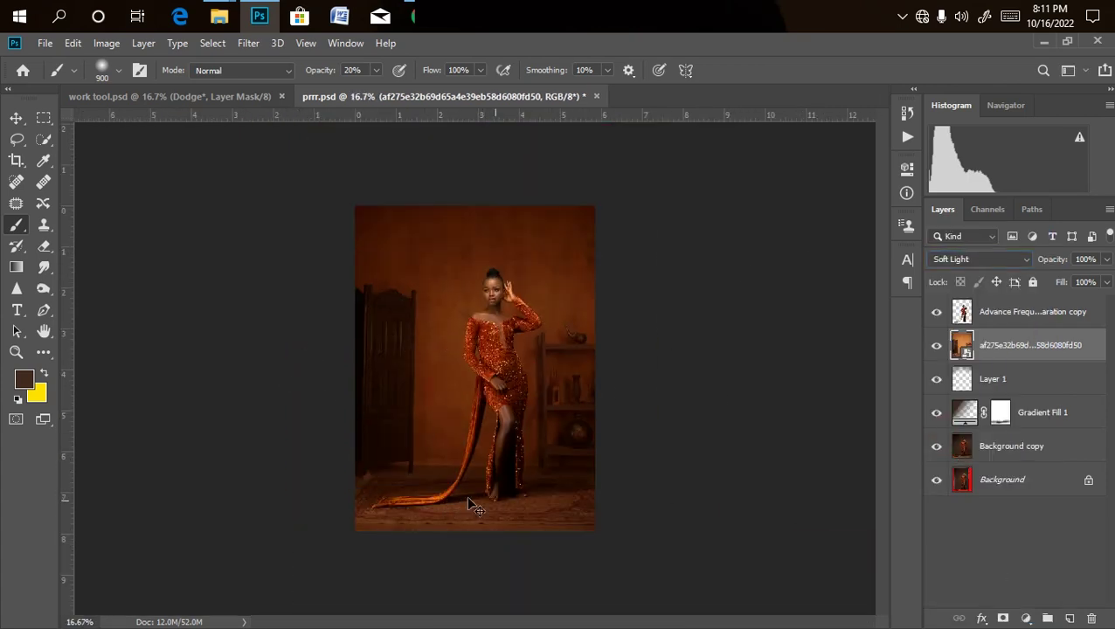
key(ctrl+plus)
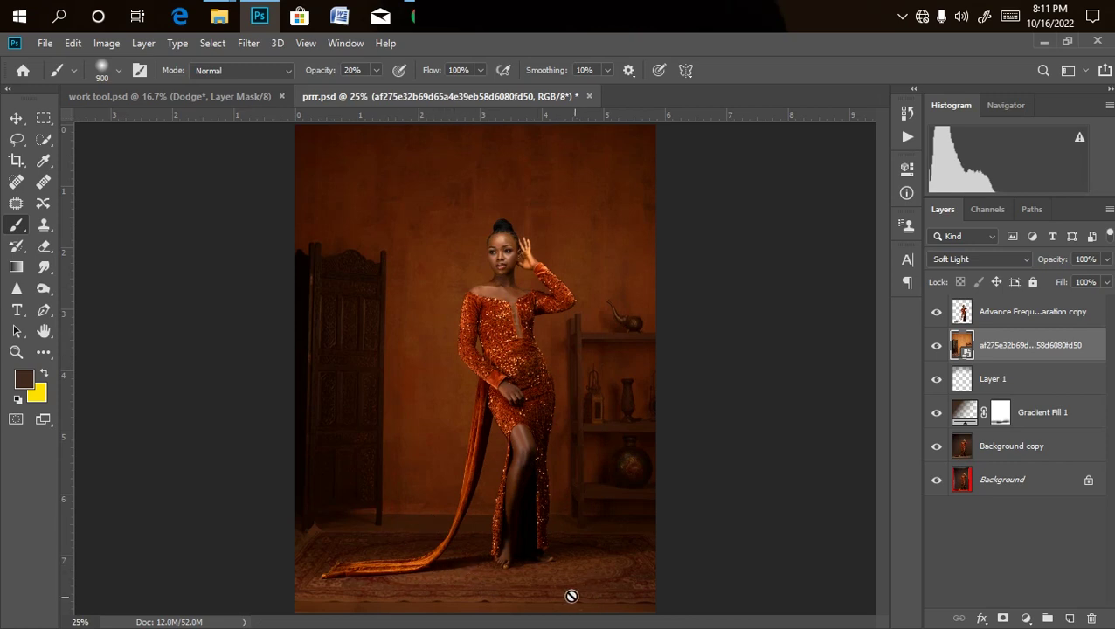
key(ctrl+minus)
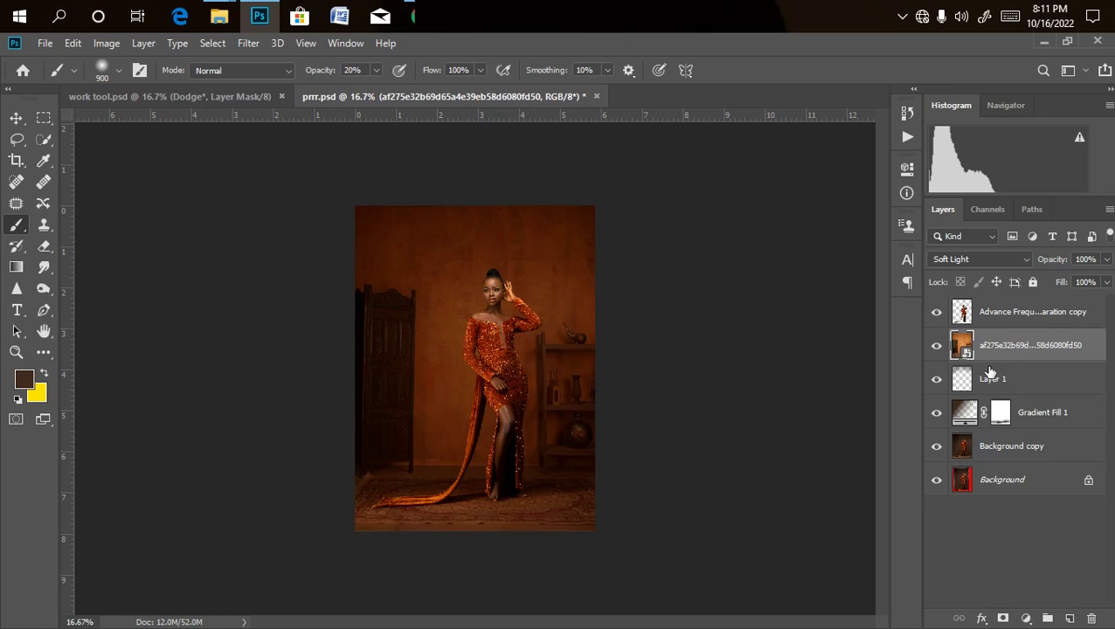
Apply a Hue/Saturation adjustment to the room layer with Saturation at -37.
key(ctrl+u)
drag(513, 273, 486, 274)
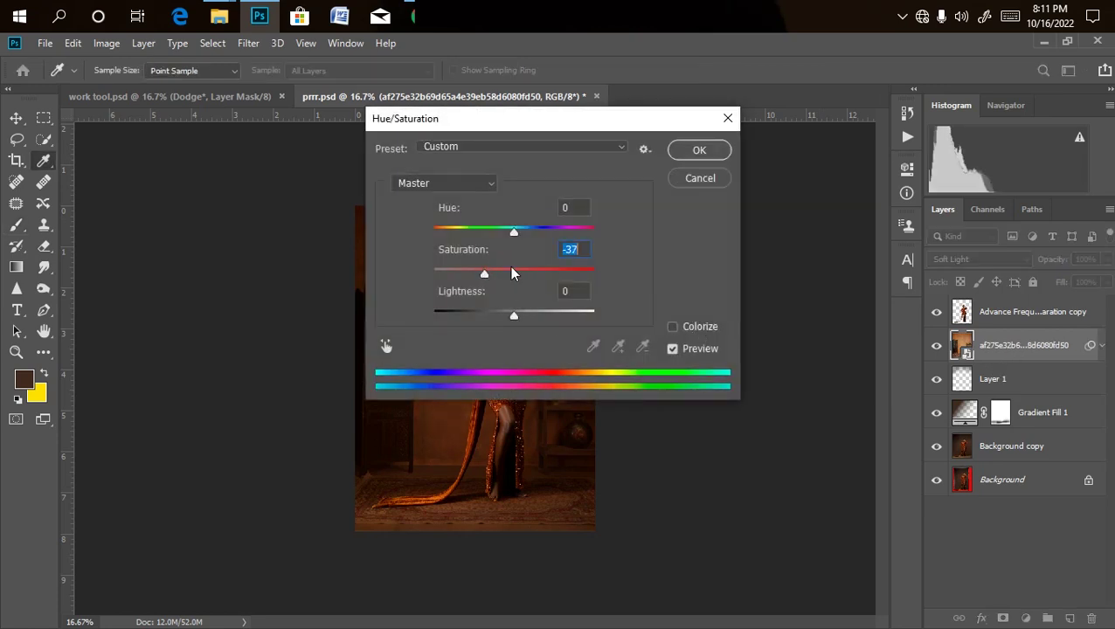
key(Return)
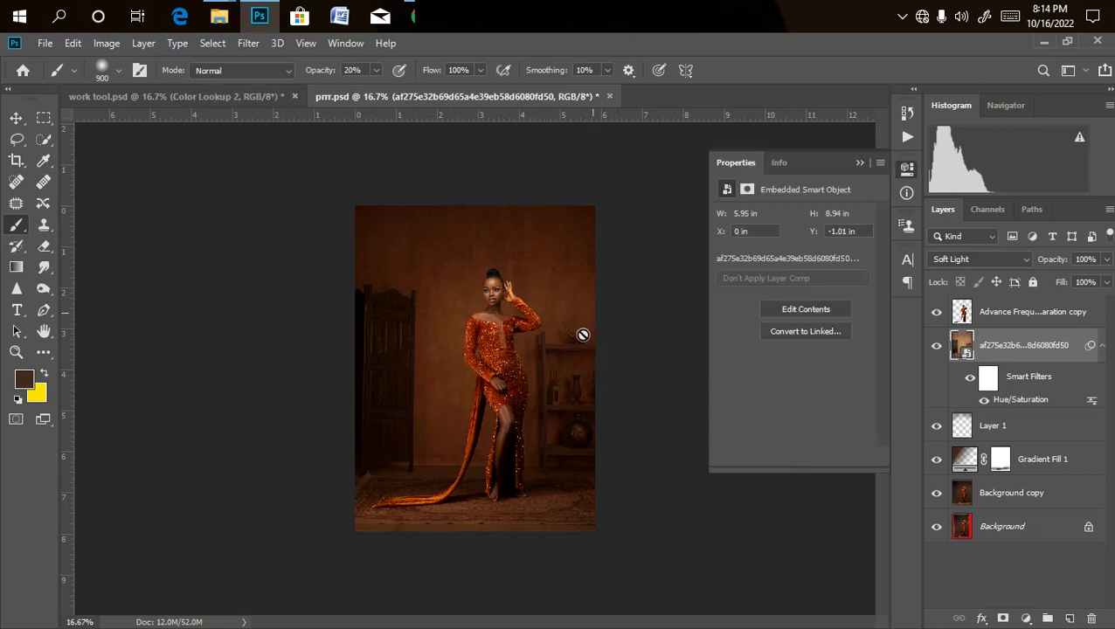
Lower the room layer's opacity to 79% and check the blend at different magnifications.
key(ctrl+plus)
key(ctrl+minus)
key(ctrl+plus)
key(ctrl+minus)
key(ctrl+plus)
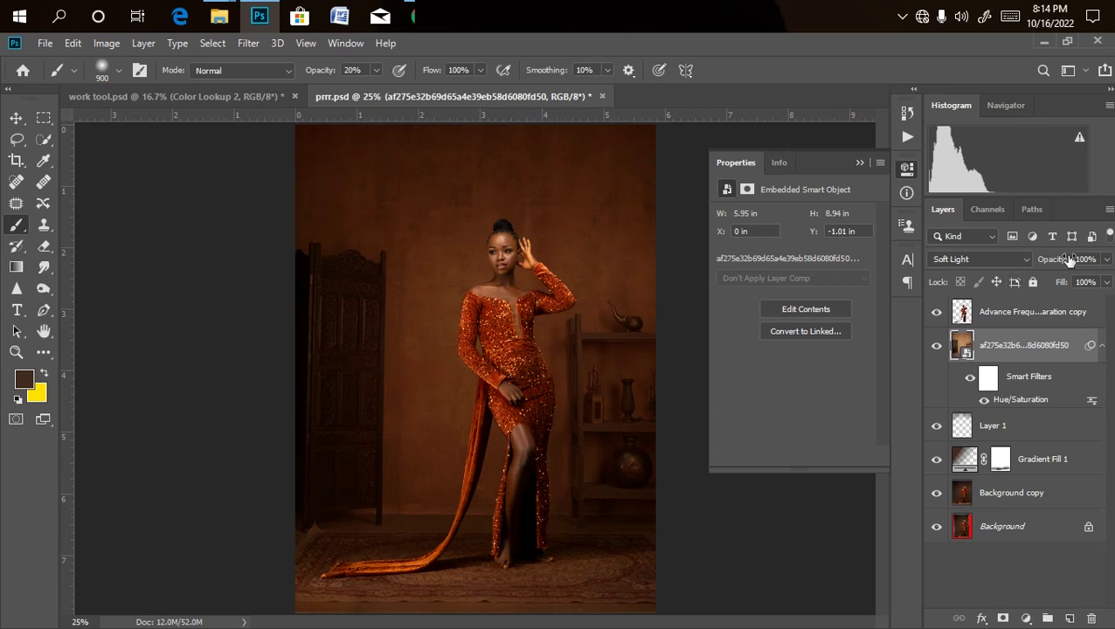
click(1107, 259)
drag(1106, 277, 1092, 284)
key(ctrl+minus)
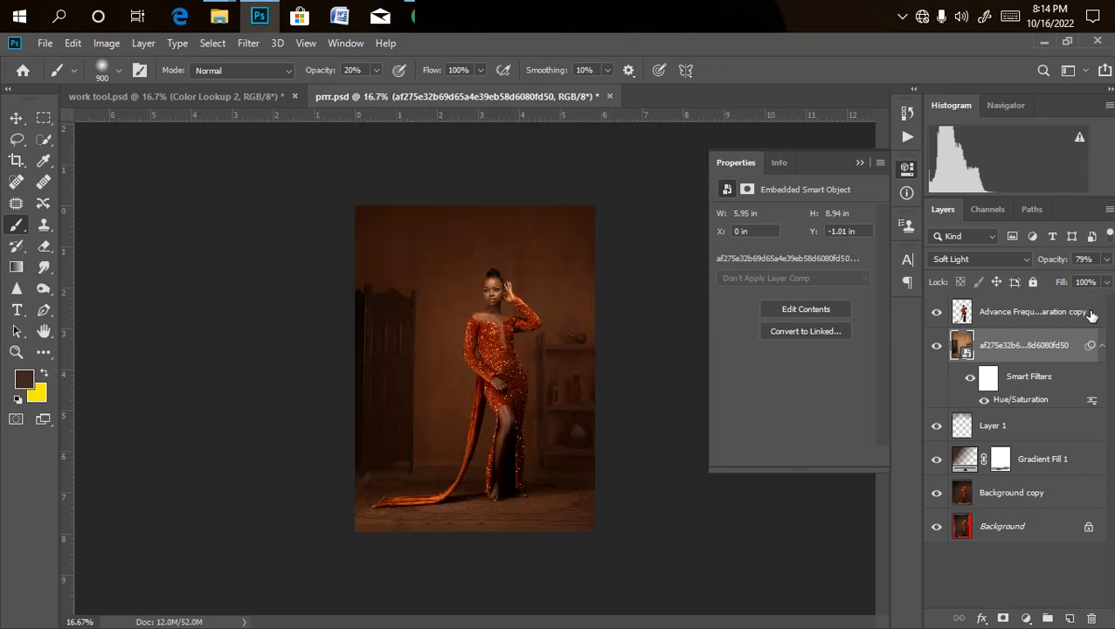
key(ctrl+plus)
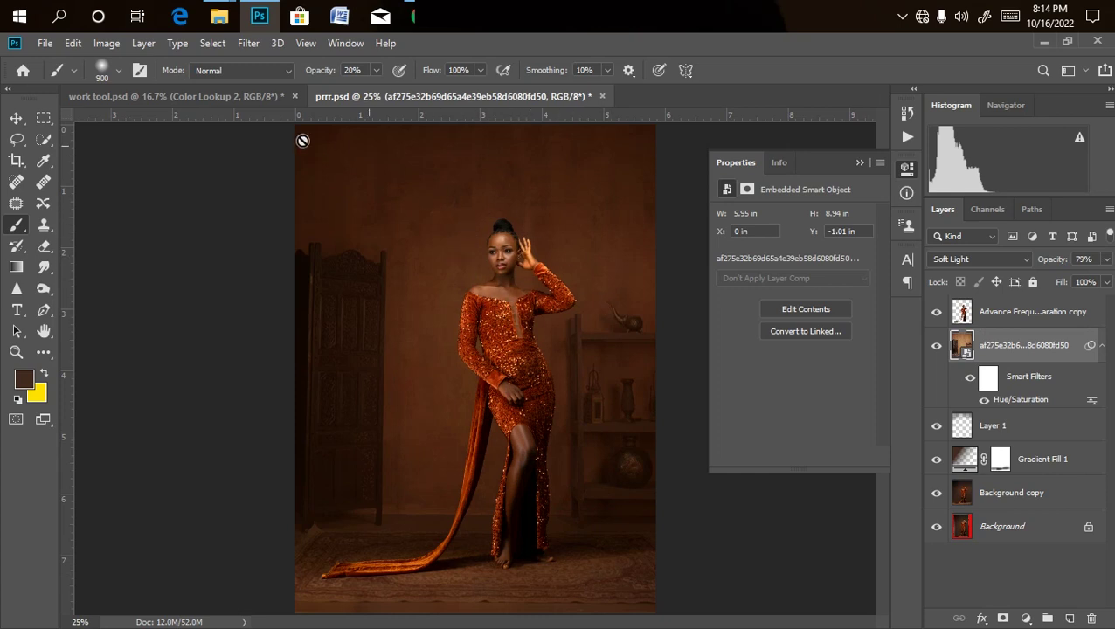
Open the gold-framed baroque flower painting PNG from the overlays folder as a separate Photoshop document.
mouse_move(218, 24)
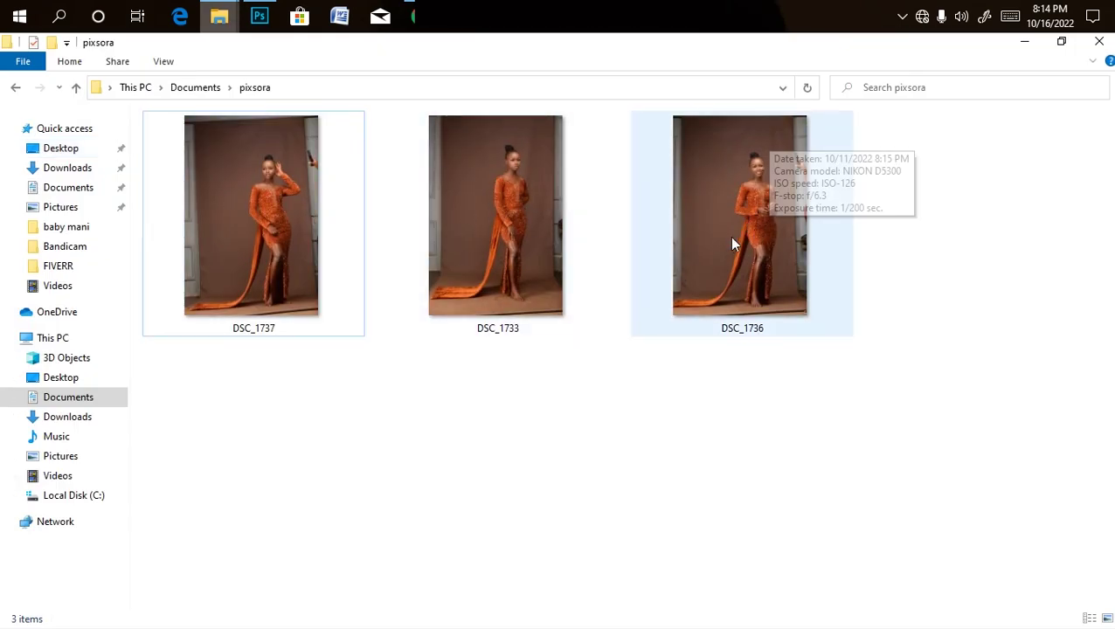
click(262, 22)
mouse_move(219, 17)
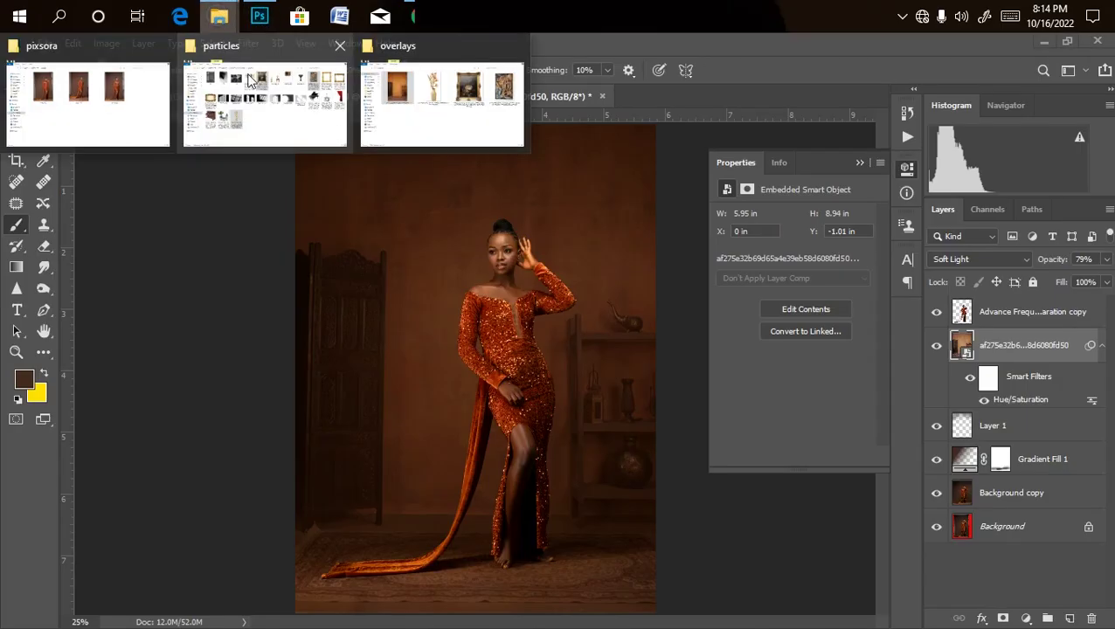
click(422, 115)
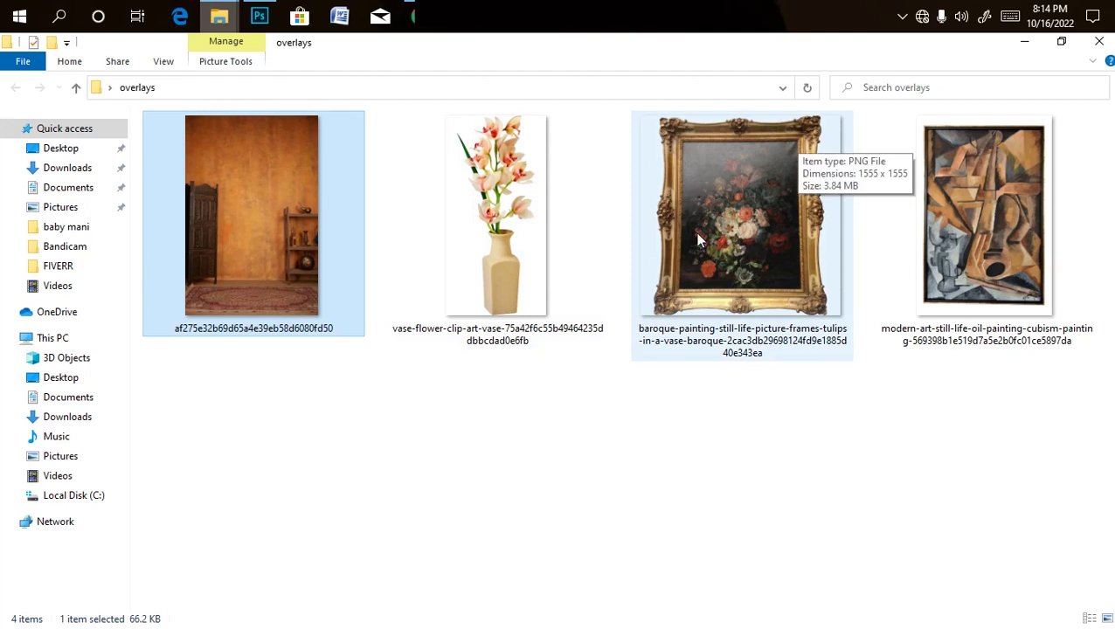
drag(765, 252, 666, 67)
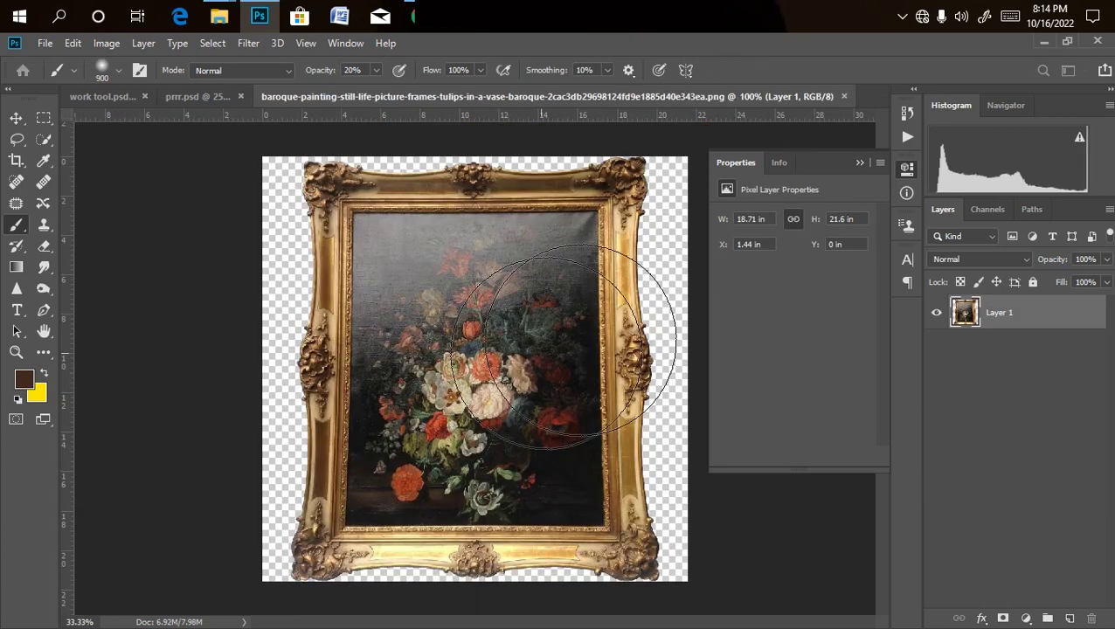
Select the painting area inside the gold frame with a rectangular marquee, copy it to a new layer, and check the copy in isolation.
click(43, 120)
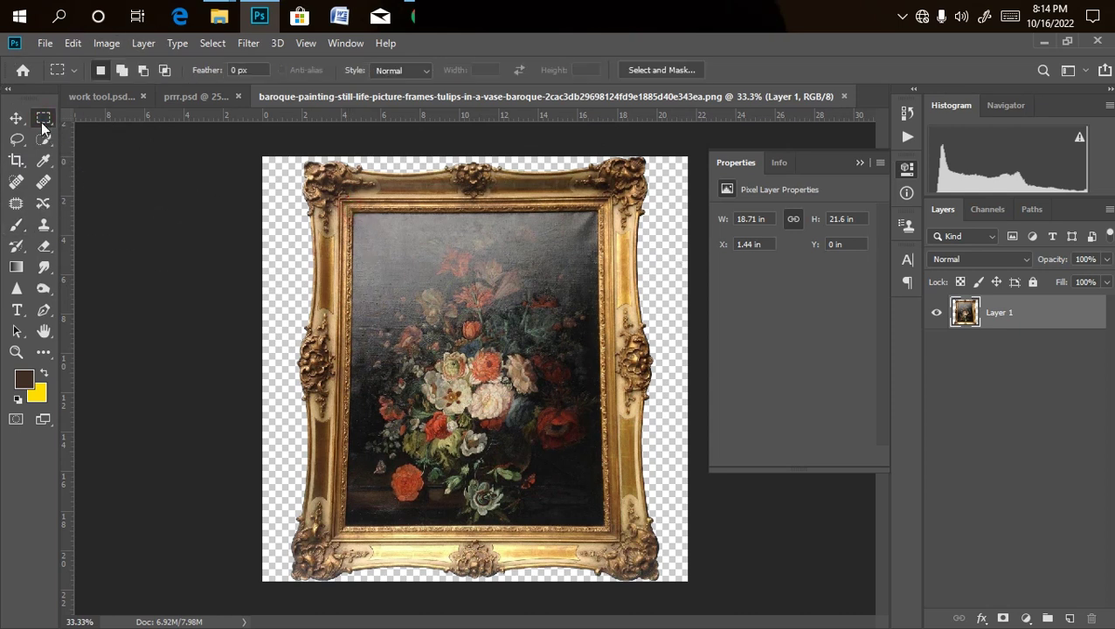
mouse_move(43, 120)
mouse_down()
mouse_move(98, 132)
mouse_move(98, 122)
mouse_move(49, 123)
mouse_up()
mouse_move(348, 207)
mouse_down()
mouse_move(433, 270)
mouse_move(561, 426)
mouse_move(578, 491)
mouse_move(603, 529)
mouse_up()
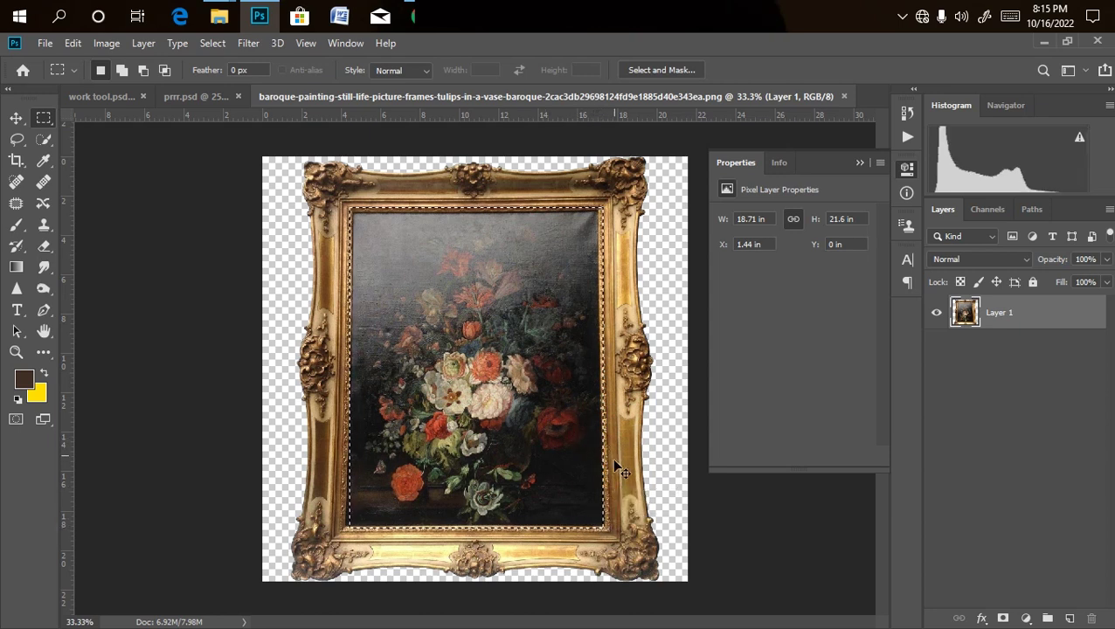
key(ctrl+j)
click(936, 347)
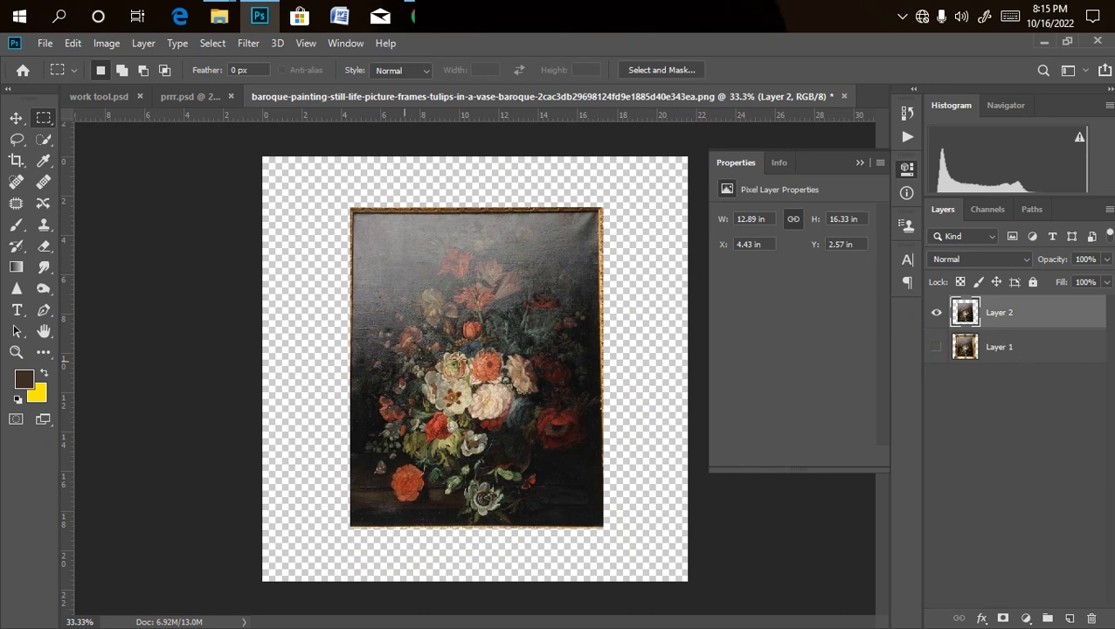
click(936, 350)
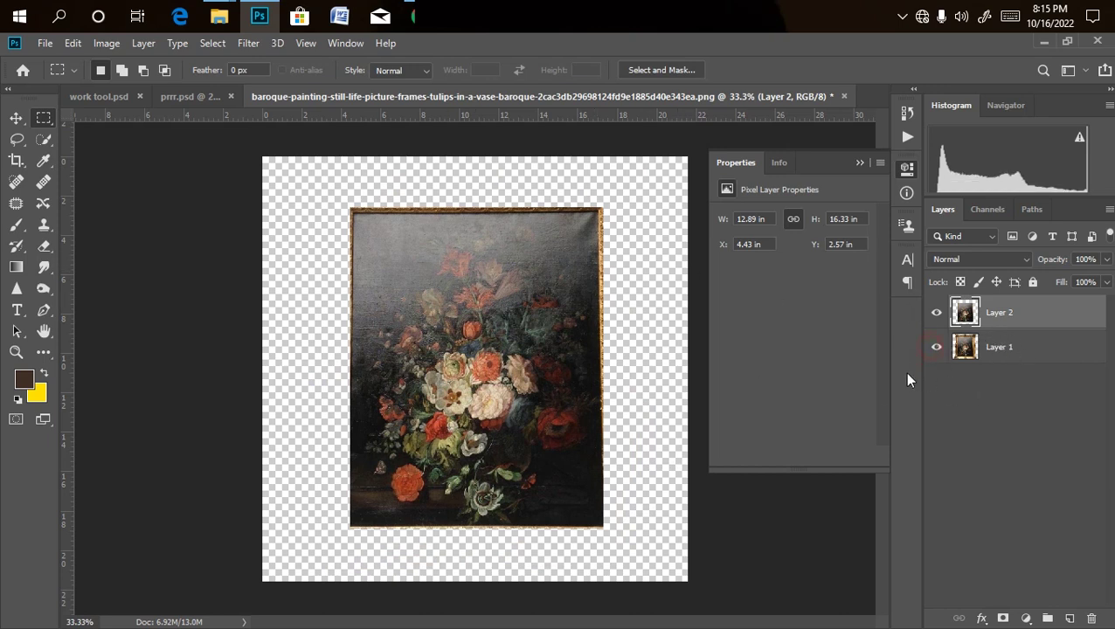
Place the raw photo DSC_1736 from the pixsora folder into the frame document, accepting the Camera Raw settings as they are.
mouse_move(219, 16)
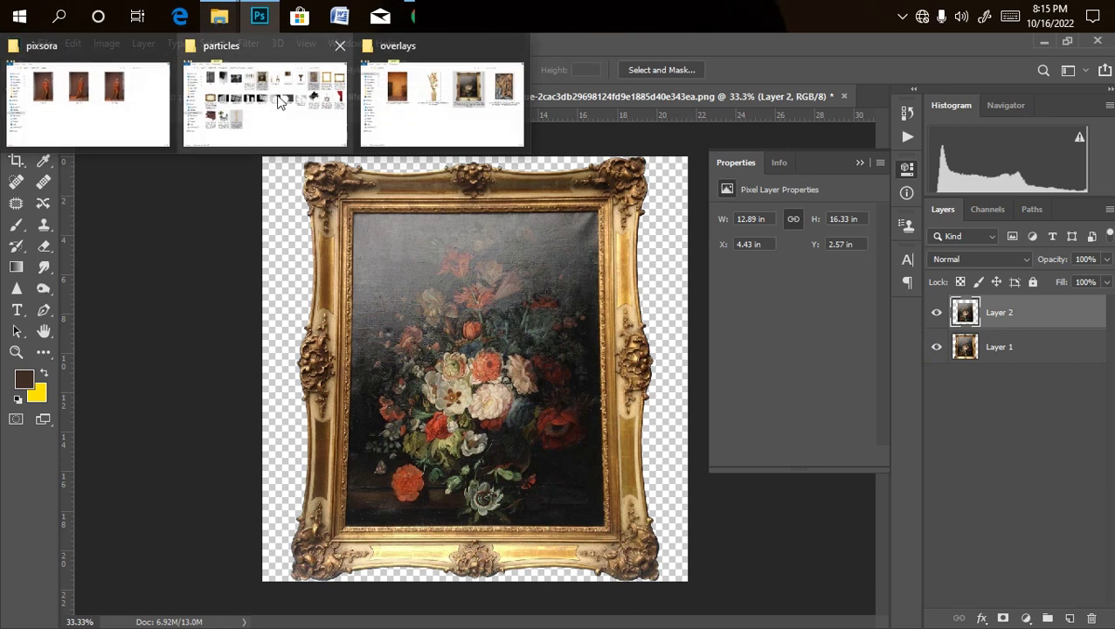
click(94, 117)
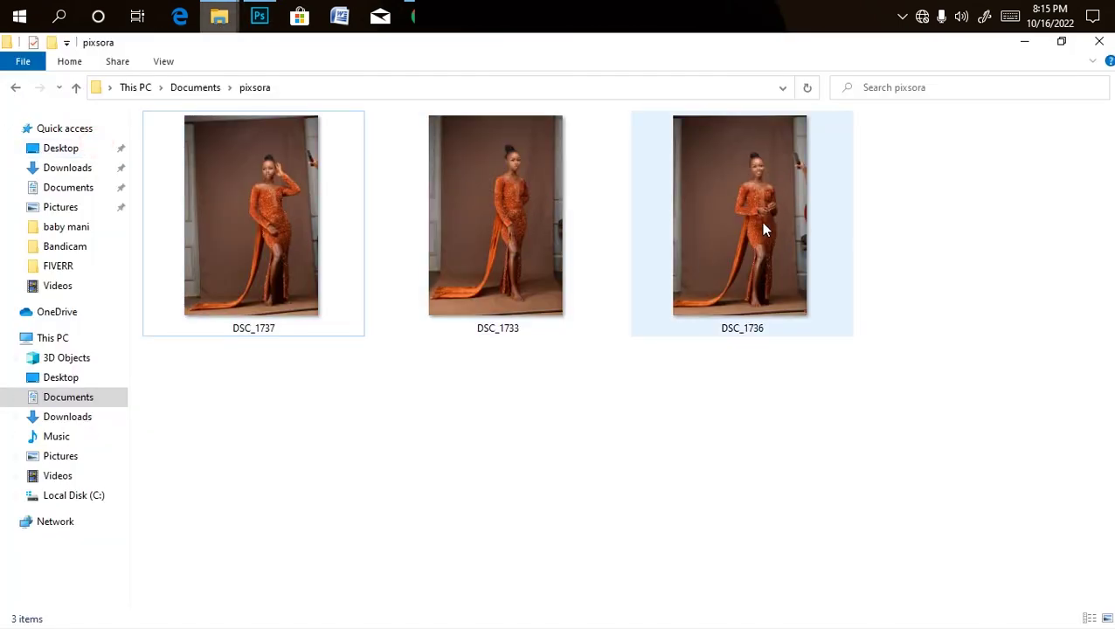
mouse_move(751, 227)
drag(769, 215, 435, 349)
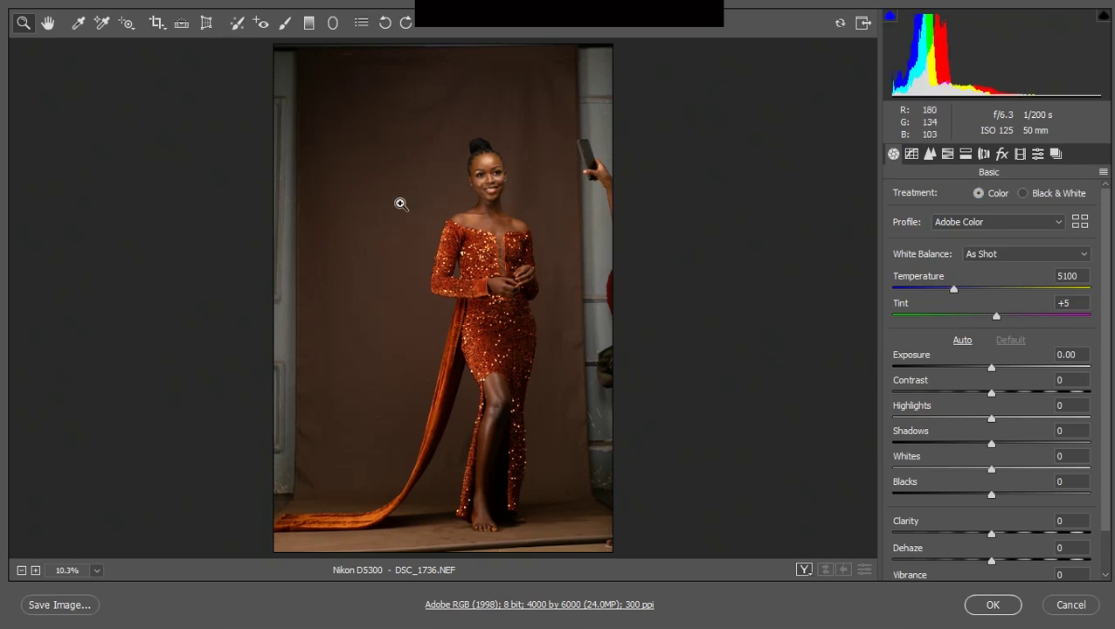
click(993, 605)
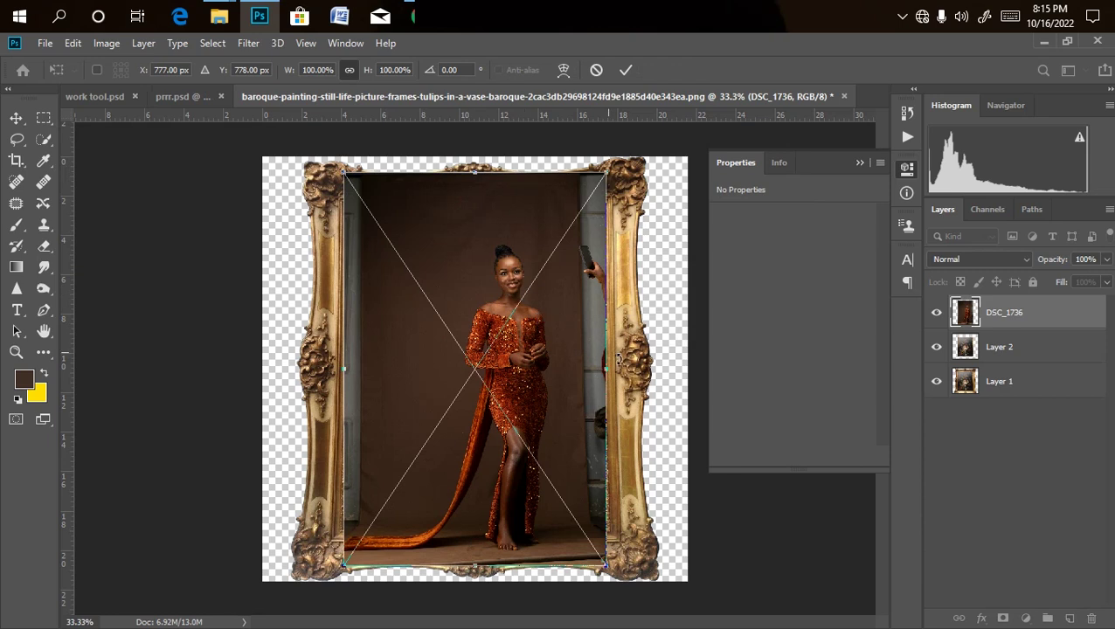
Enlarge the placed DSC_1736 photo proportionally to about 261% and position it so the woman's upper body sits over the frame.
drag(605, 365, 706, 368)
drag(352, 376, 316, 374)
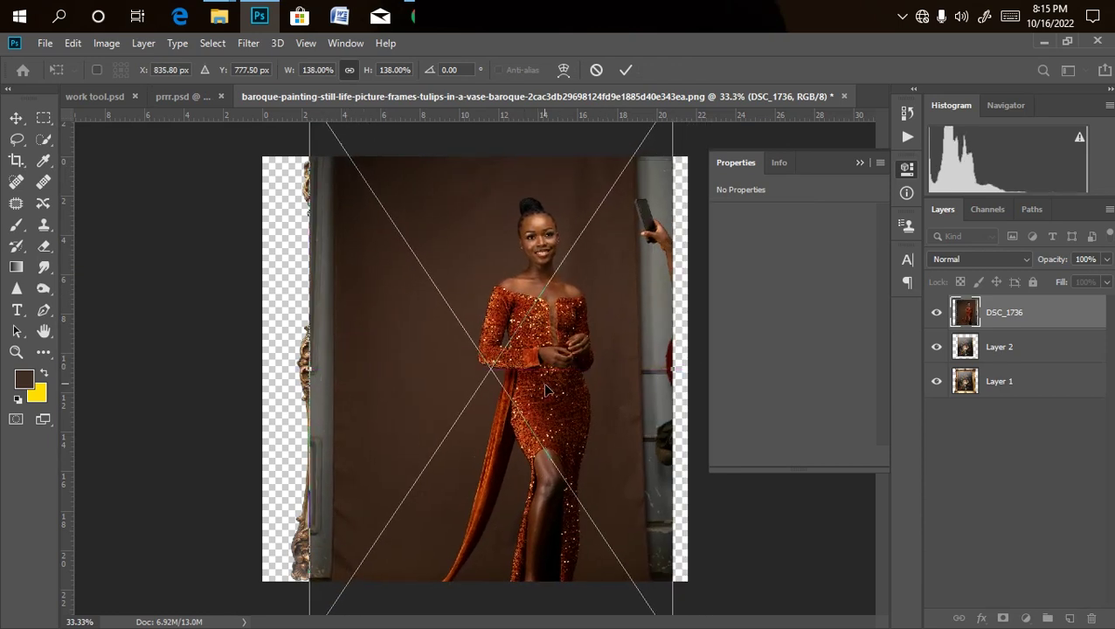
key(ctrl+minus)
drag(388, 514, 293, 612)
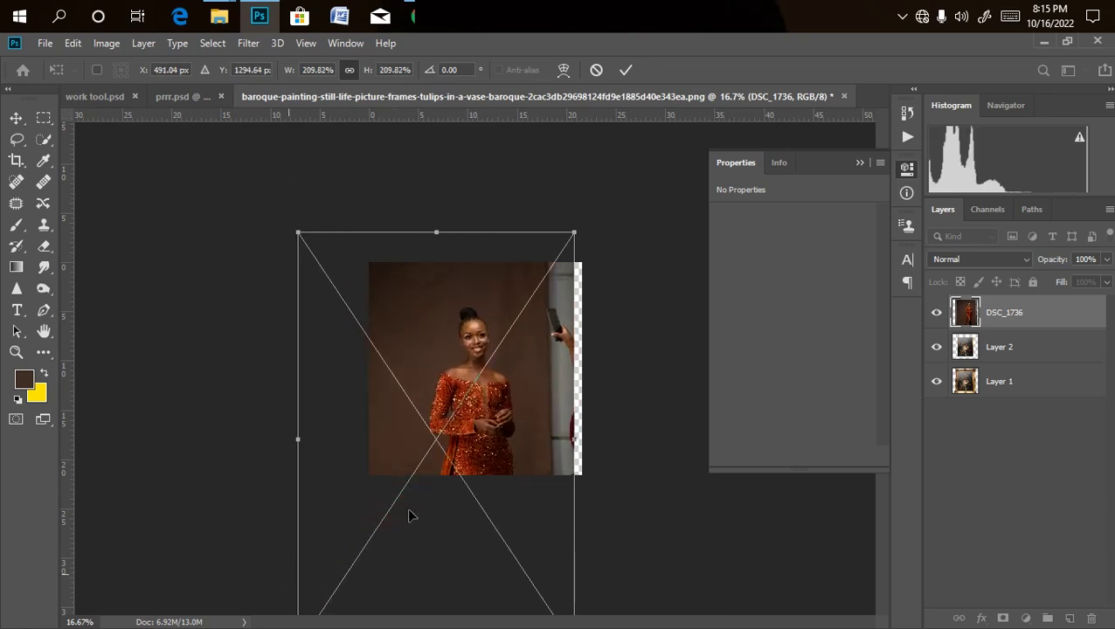
drag(573, 438, 642, 428)
drag(511, 434, 476, 431)
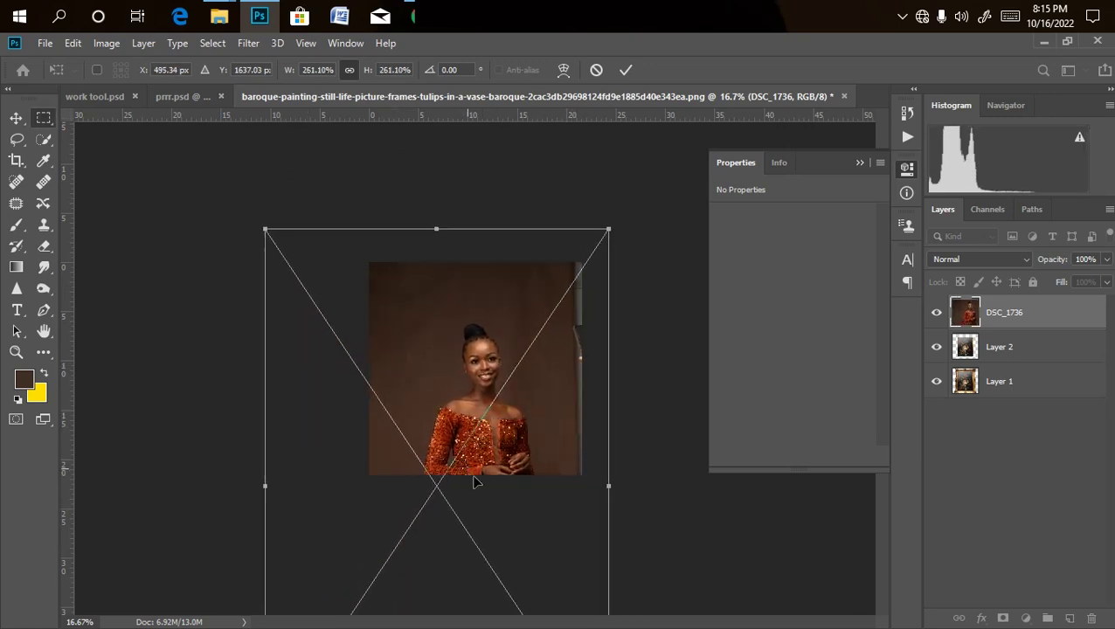
Clip the DSC_1736 layer to the copied painting area and reposition the woman so she is centred inside the gold frame.
click(997, 316)
right_click(1021, 320)
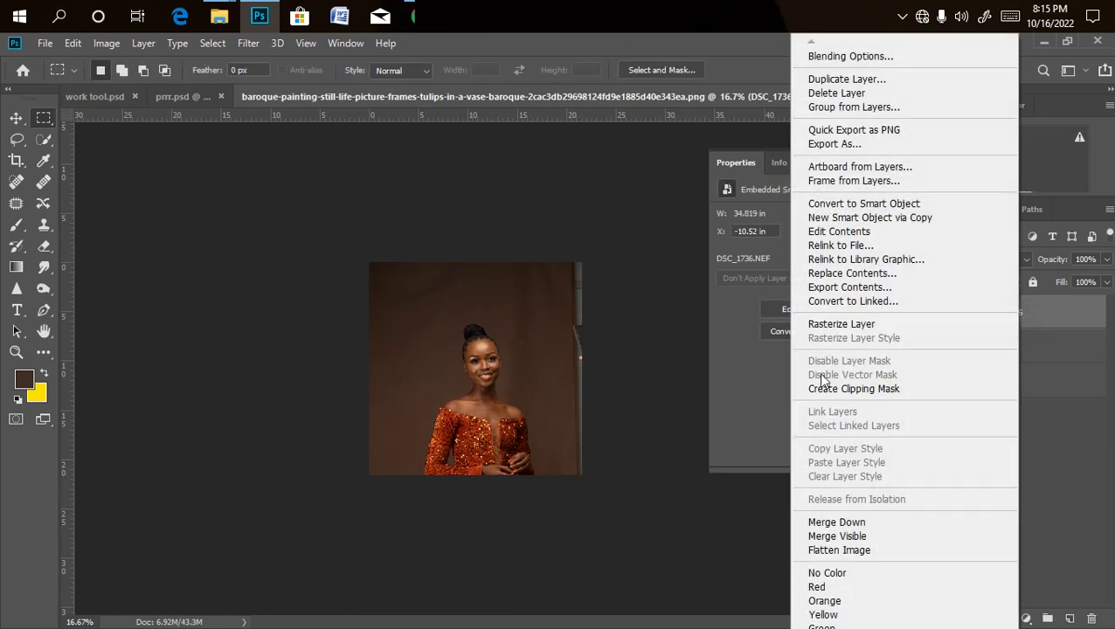
click(853, 388)
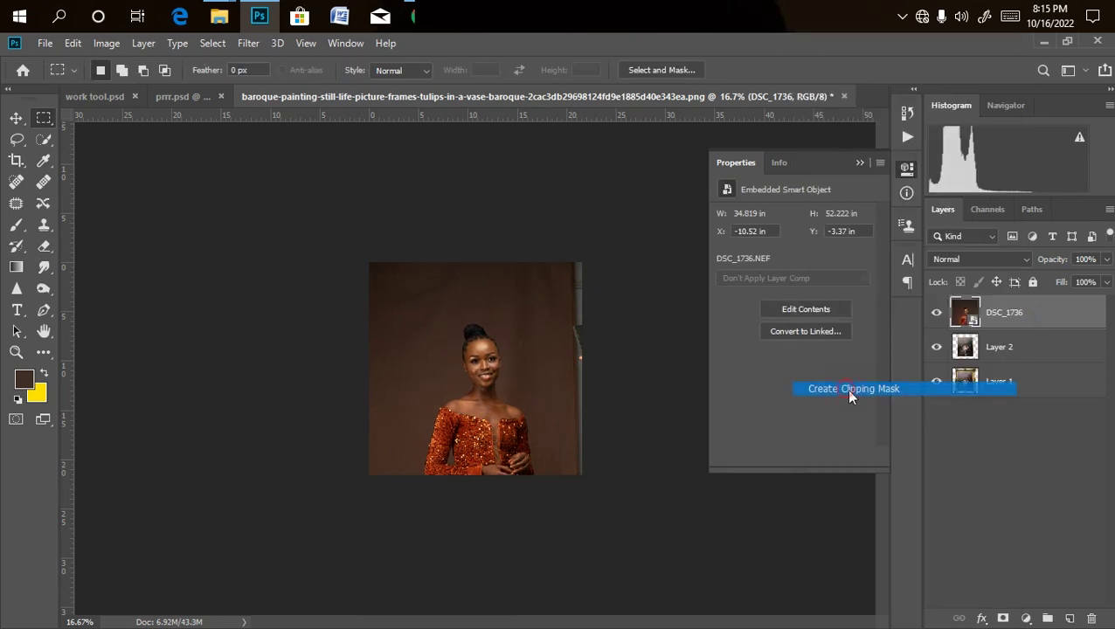
key(v)
drag(485, 407, 477, 393)
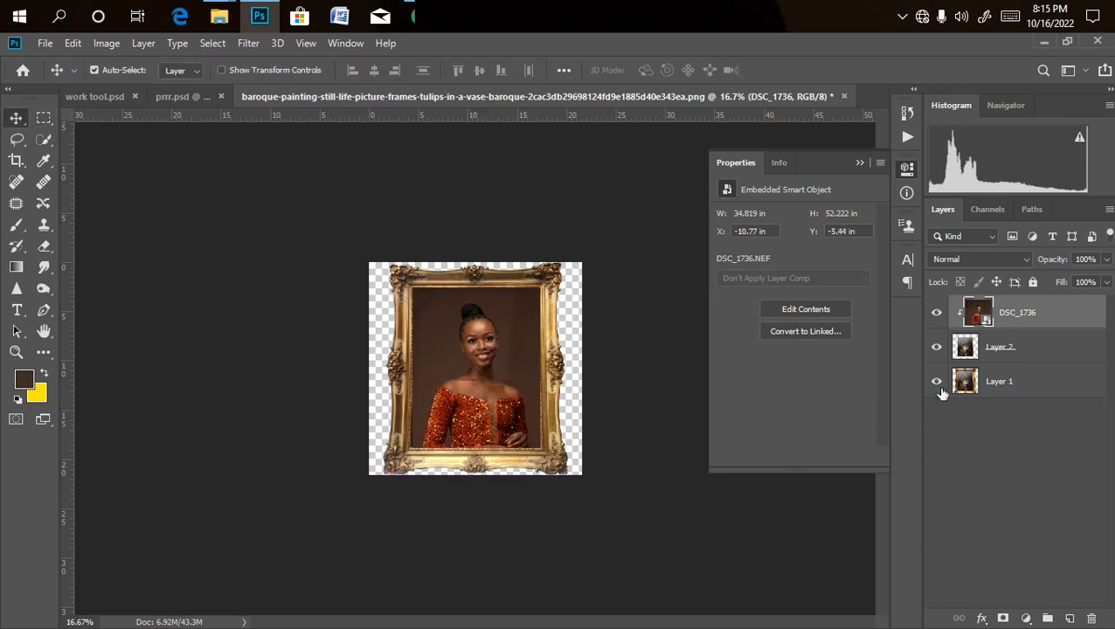
Merge all visible layers and bring the framed portrait into prrr.psd above the room layer, accepting the colour profile conversion.
key(ctrl+shift+e)
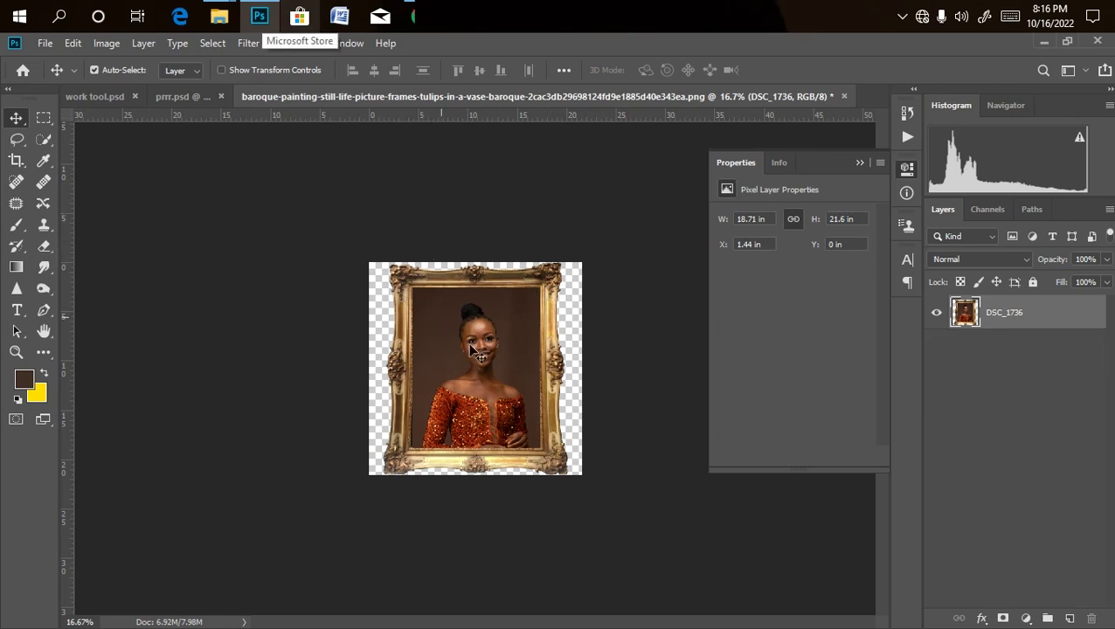
drag(470, 349, 415, 316)
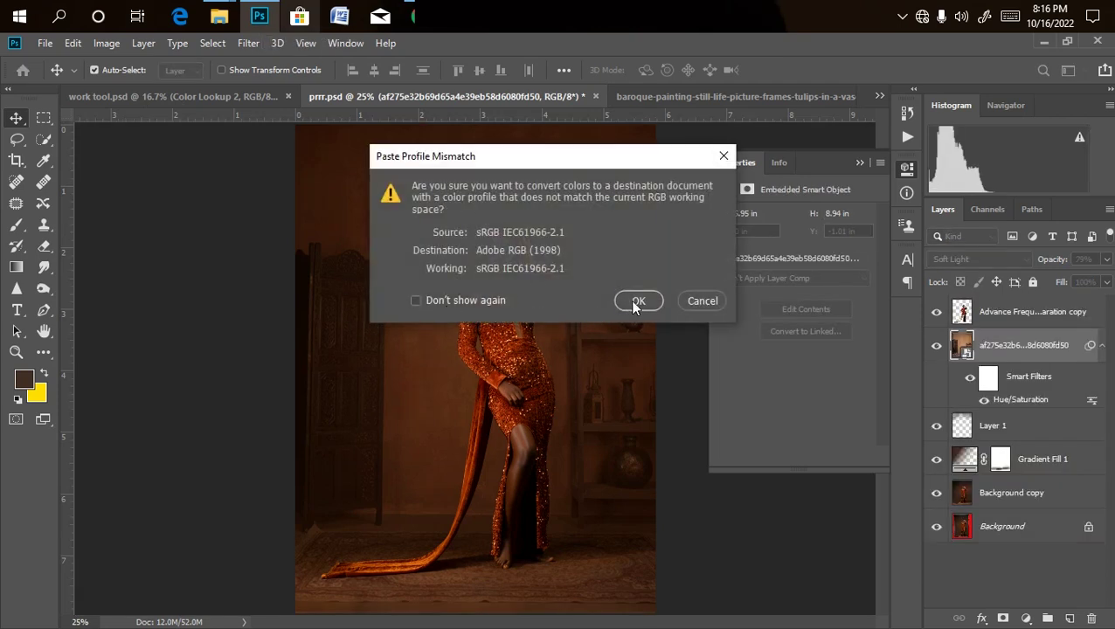
click(635, 301)
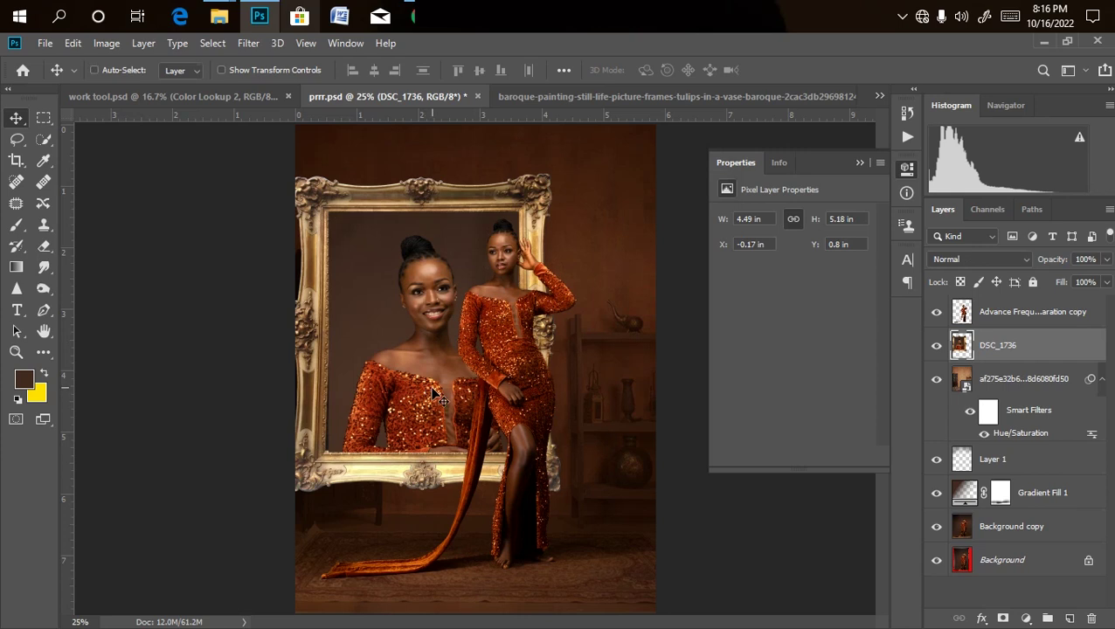
Scale the framed portrait proportionally to about 17% and position it on the wall above and to the left of the woman's head.
key(ctrl+t)
drag(422, 493, 435, 210)
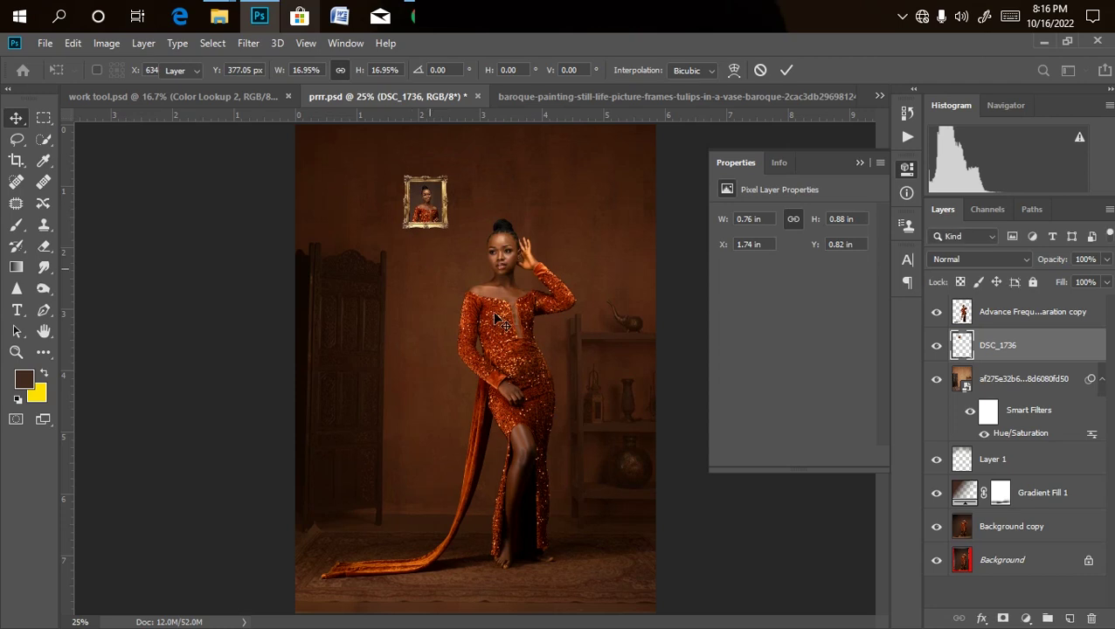
key(Return)
Blend the framed portrait layer DSC_1736 into the wall using Soft Light at 90% opacity.
click(982, 261)
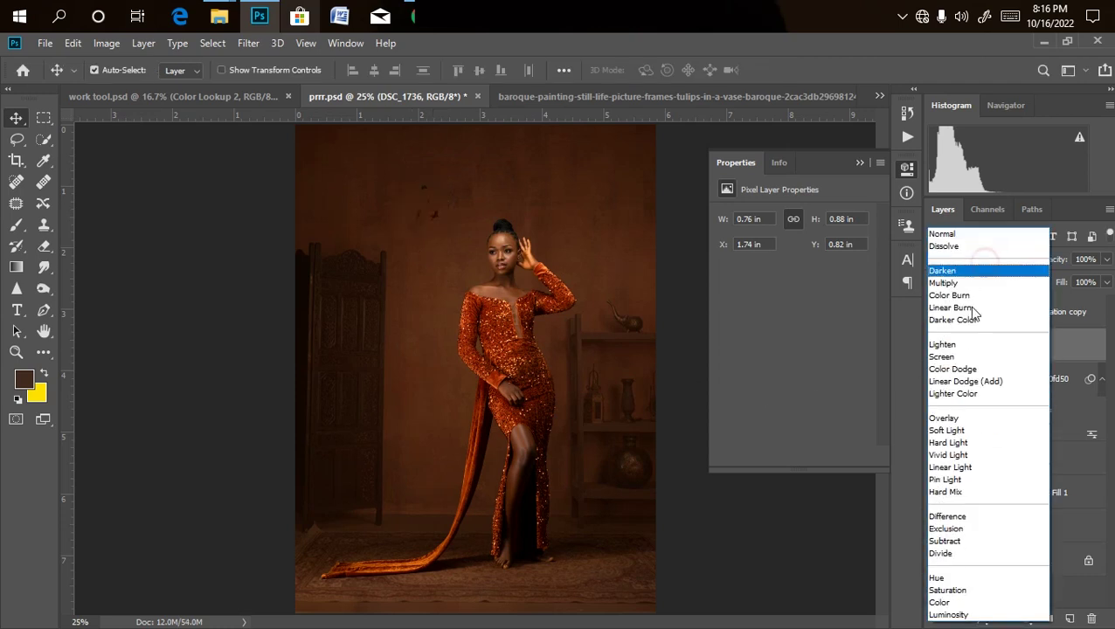
click(950, 429)
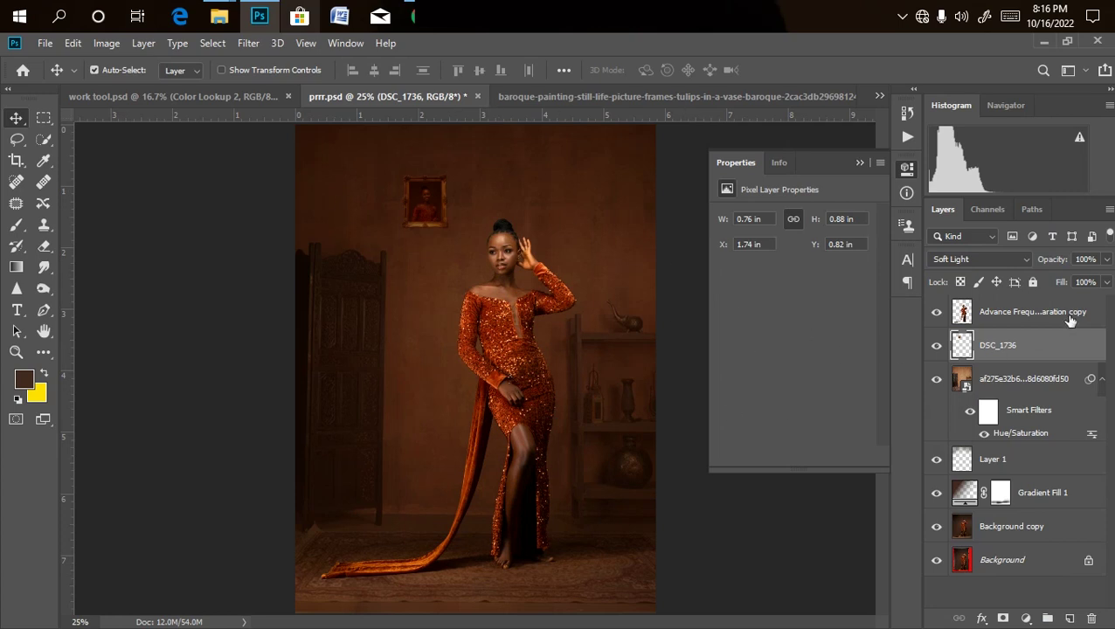
click(1105, 259)
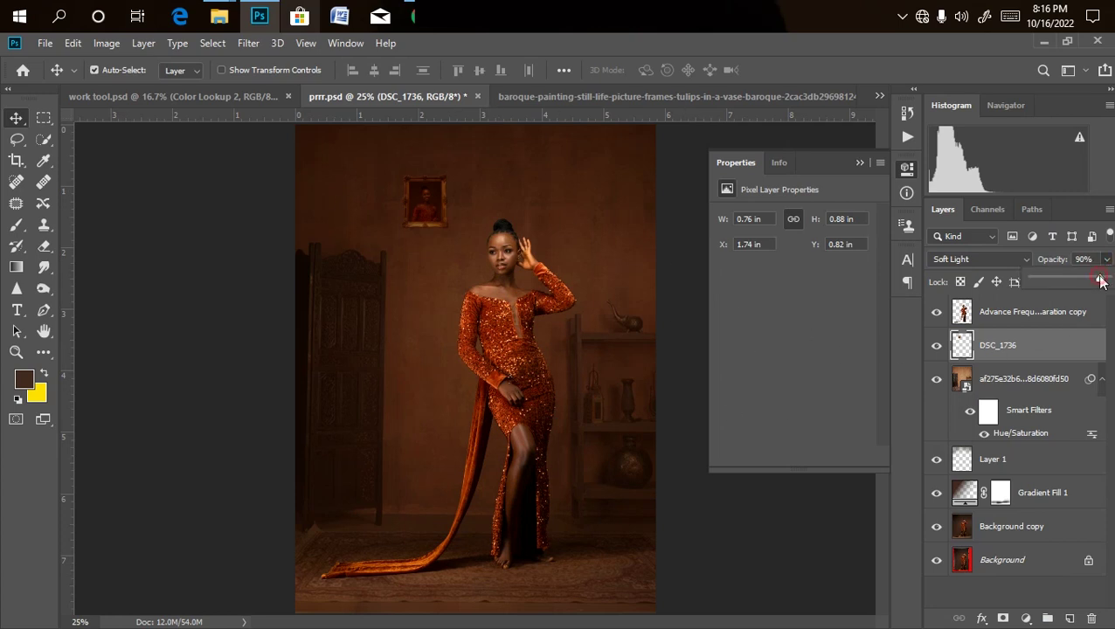
key(ctrl+minus)
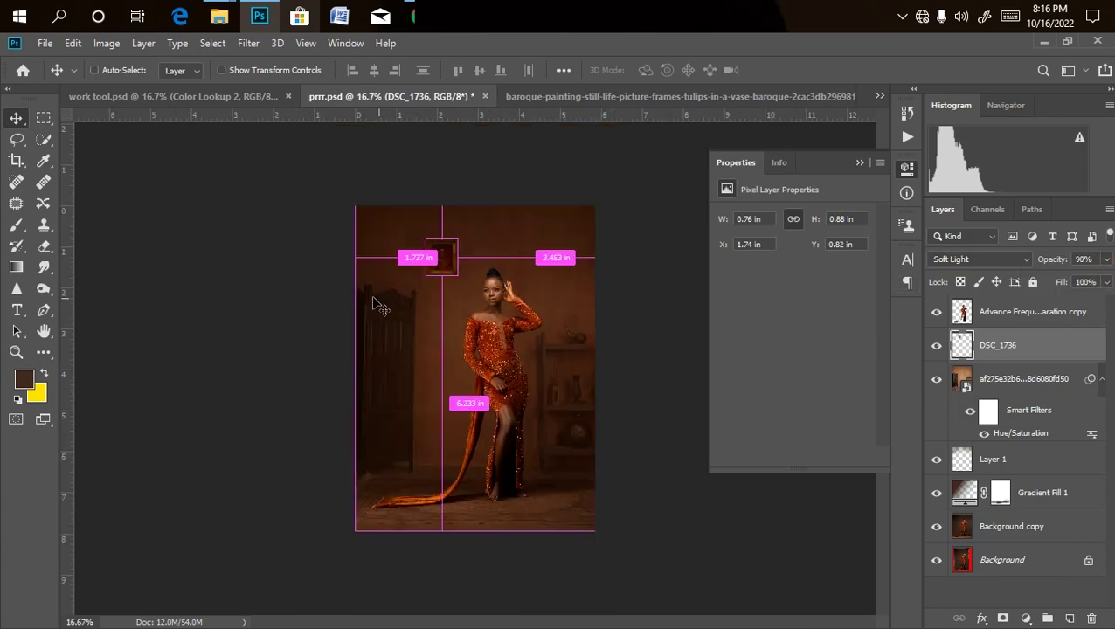
Place the modern-art cubism painting from the overlays folder, scaled to about 0.67 by 0.99 in, on the wall to the right of the woman's head.
mouse_move(222, 17)
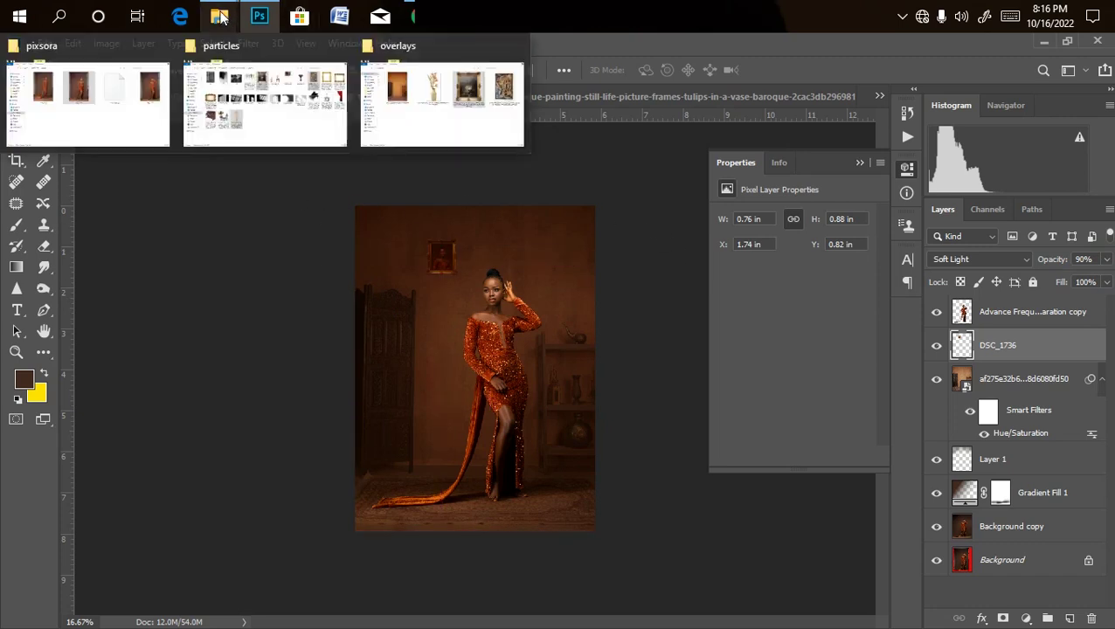
click(452, 144)
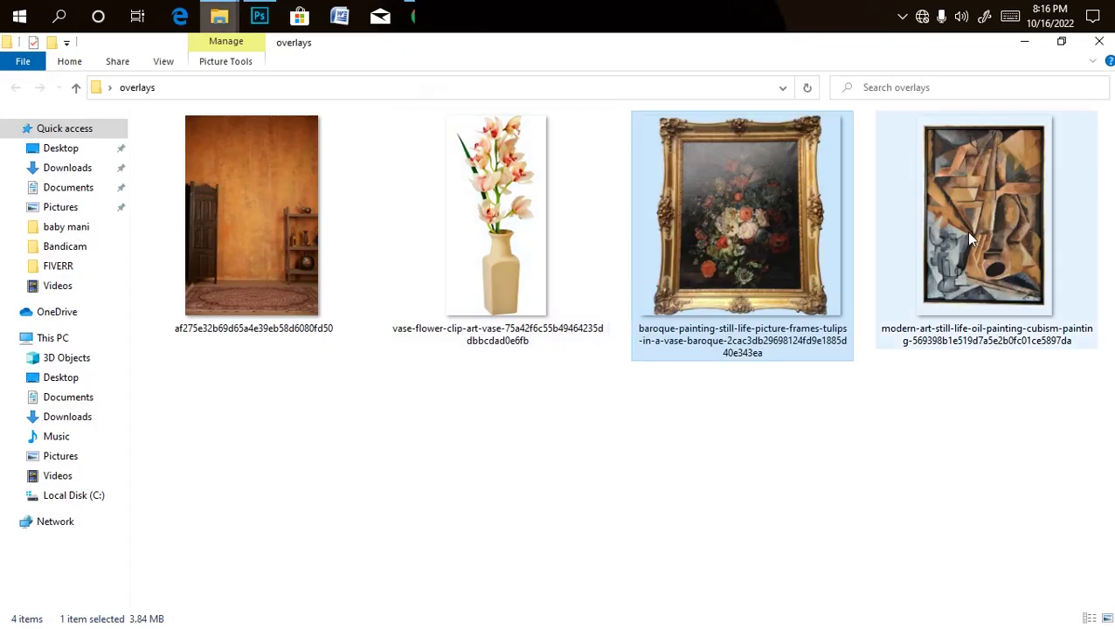
mouse_move(1018, 246)
mouse_down()
mouse_move(989, 230)
mouse_move(382, 141)
mouse_move(262, 23)
mouse_move(565, 235)
mouse_move(476, 272)
mouse_move(447, 299)
mouse_up()
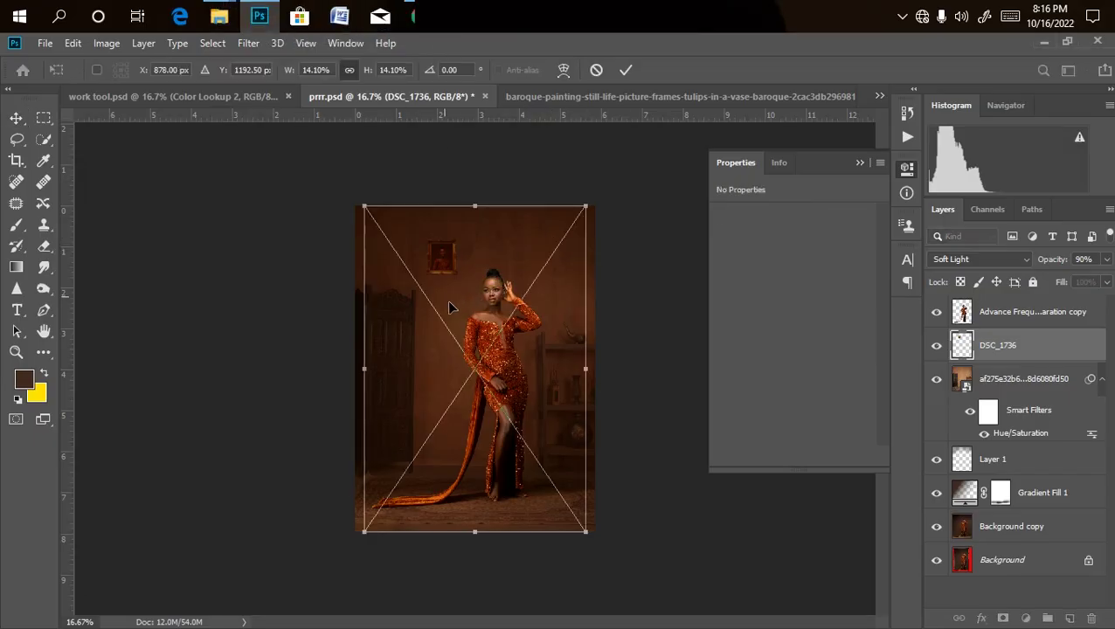
mouse_move(356, 534)
mouse_down()
mouse_move(450, 463)
mouse_move(568, 301)
mouse_move(573, 271)
mouse_move(556, 253)
mouse_move(547, 267)
mouse_up()
key(Return)
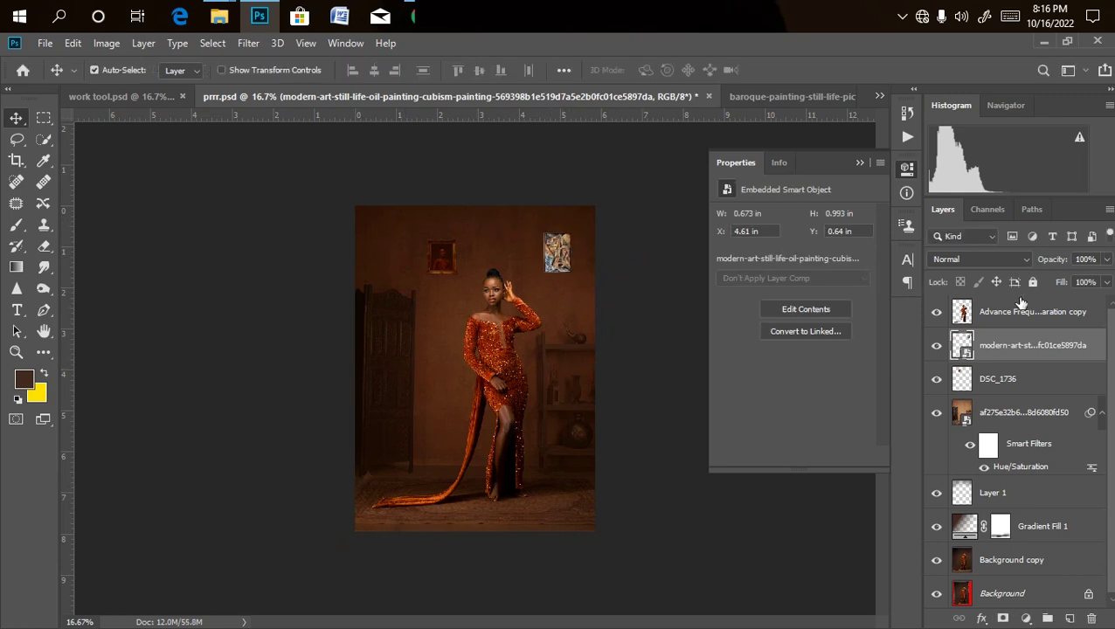
Blend the cubism painting layer into the wall using Soft Light at 91% opacity.
click(975, 262)
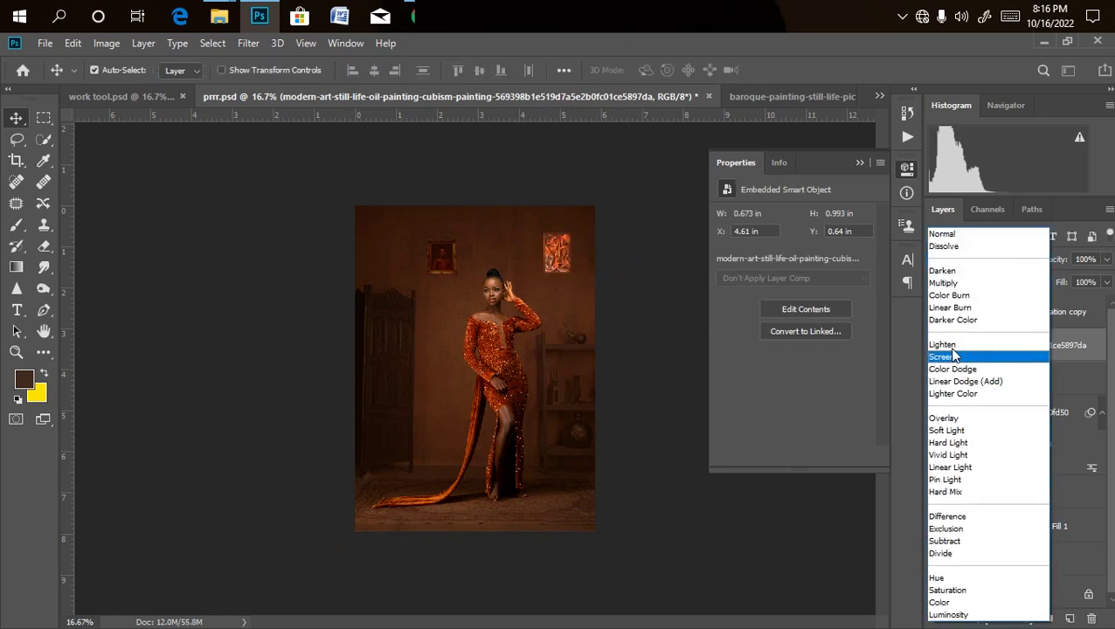
click(945, 432)
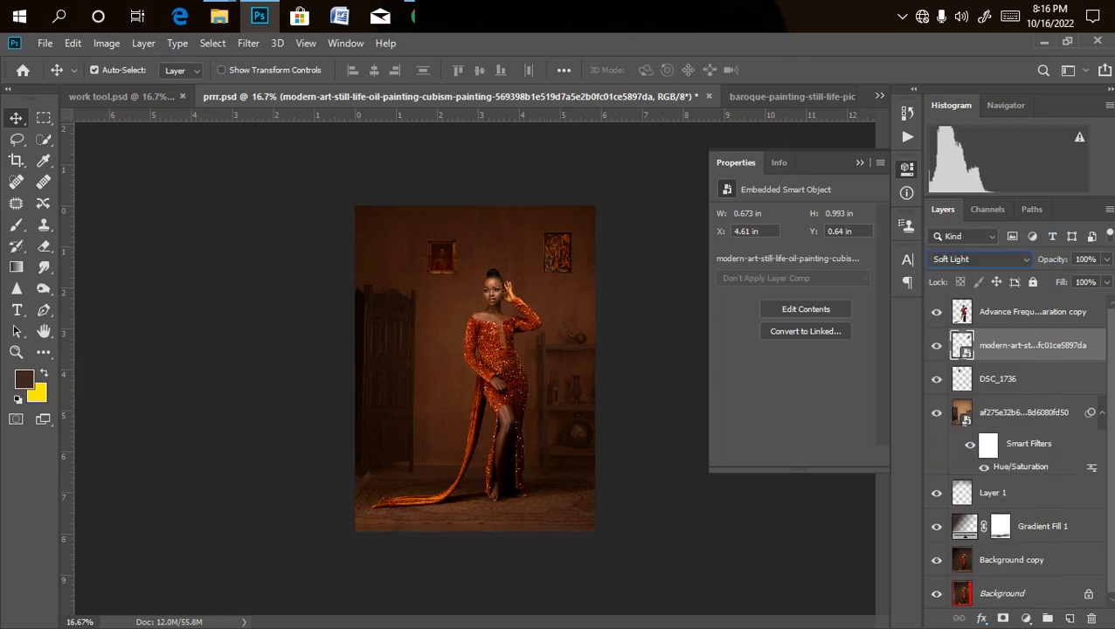
click(1107, 261)
drag(1090, 298, 1091, 301)
key(ctrl+minus)
key(ctrl+minus)
key(ctrl+plus)
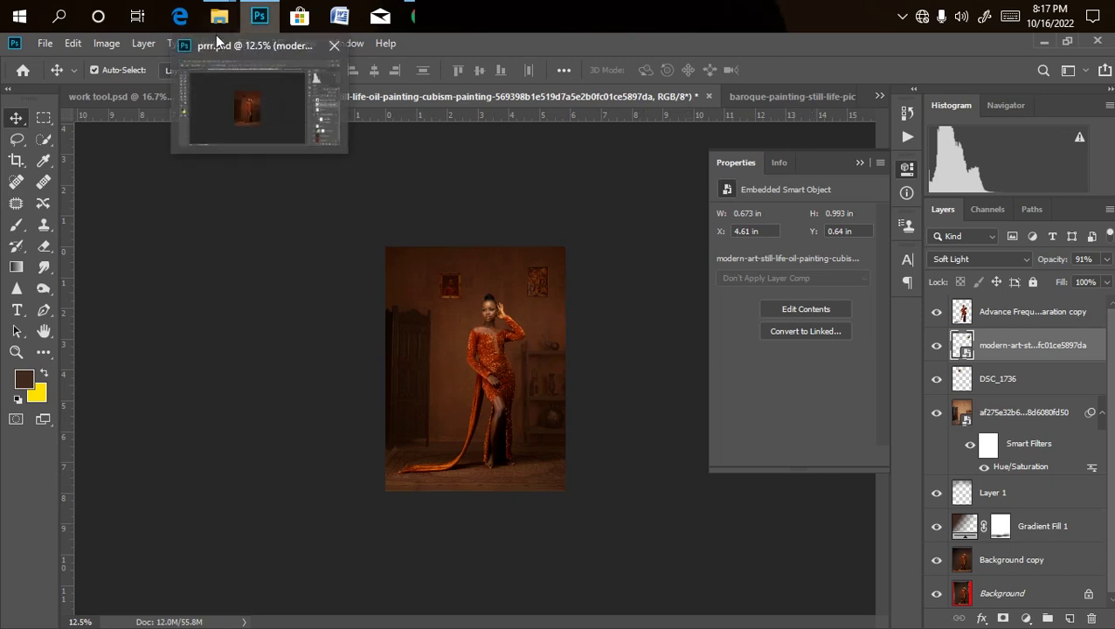
Place the vase-flower clip art image from the overlays folder into prrr.psd above the cubism painting layer.
mouse_move(219, 19)
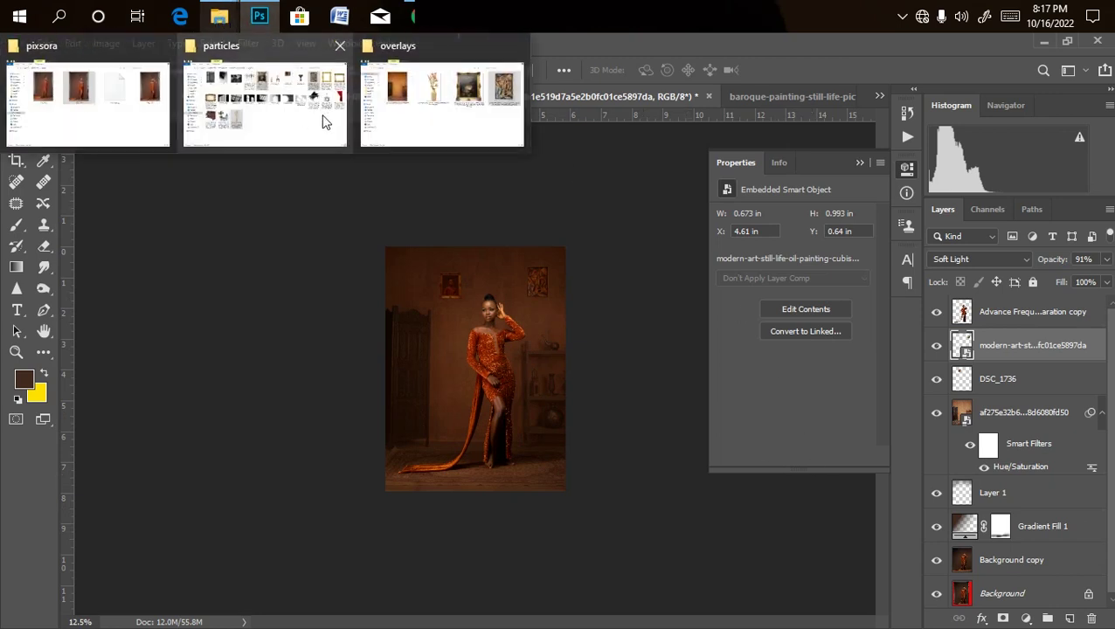
click(438, 103)
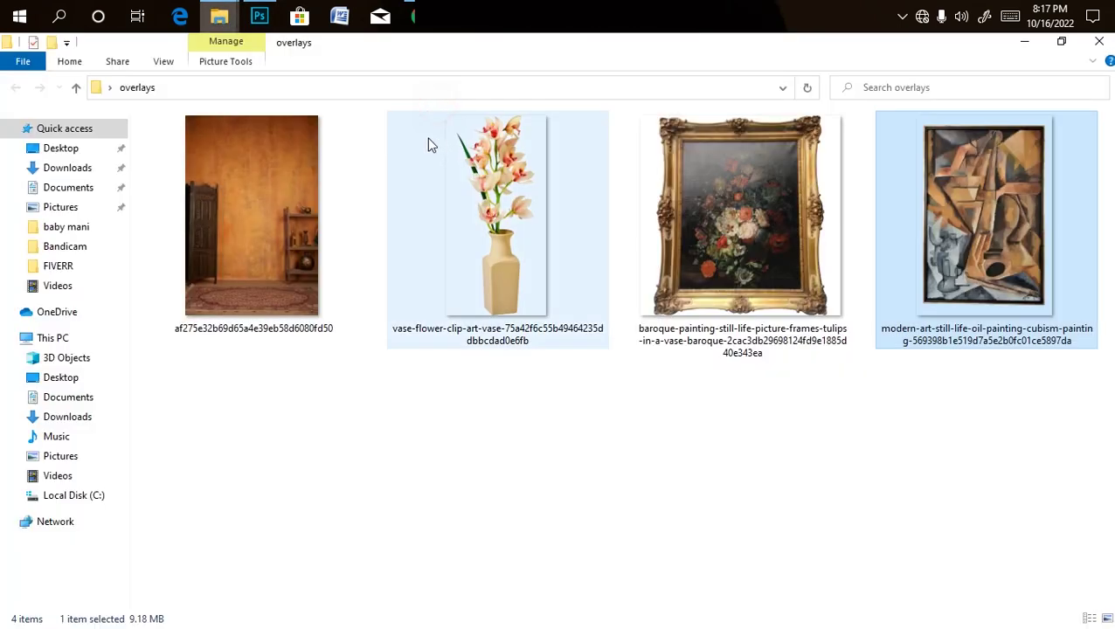
click(489, 235)
drag(494, 232, 461, 409)
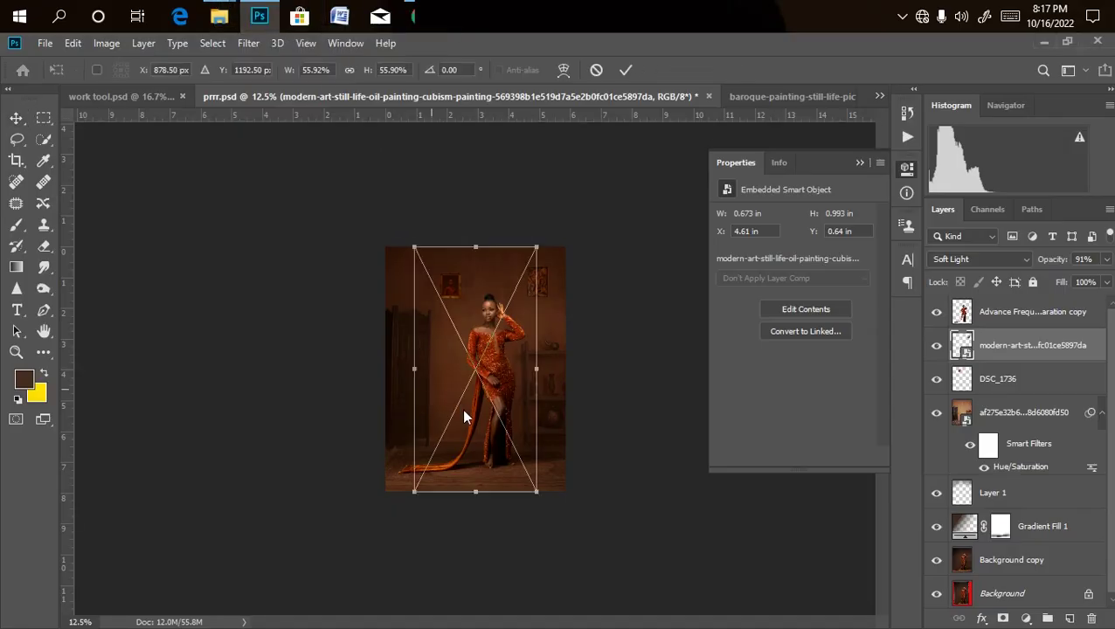
Scale the flower vase to about 15% and position it on the floor beside the woman, behind the train of her dress.
drag(538, 247, 411, 407)
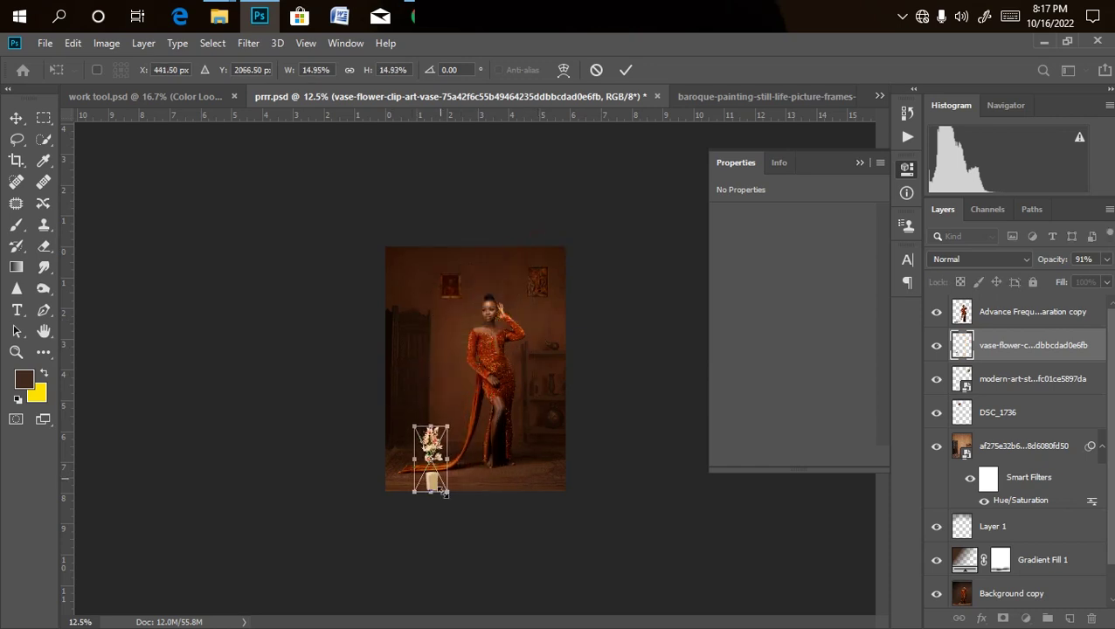
drag(434, 483, 451, 451)
key(shift+Right)
key(shift+Right)
key(shift+Right)
key(shift+Right)
key(shift+Right)
key(shift+Right)
key(shift+Right)
key(shift+Right)
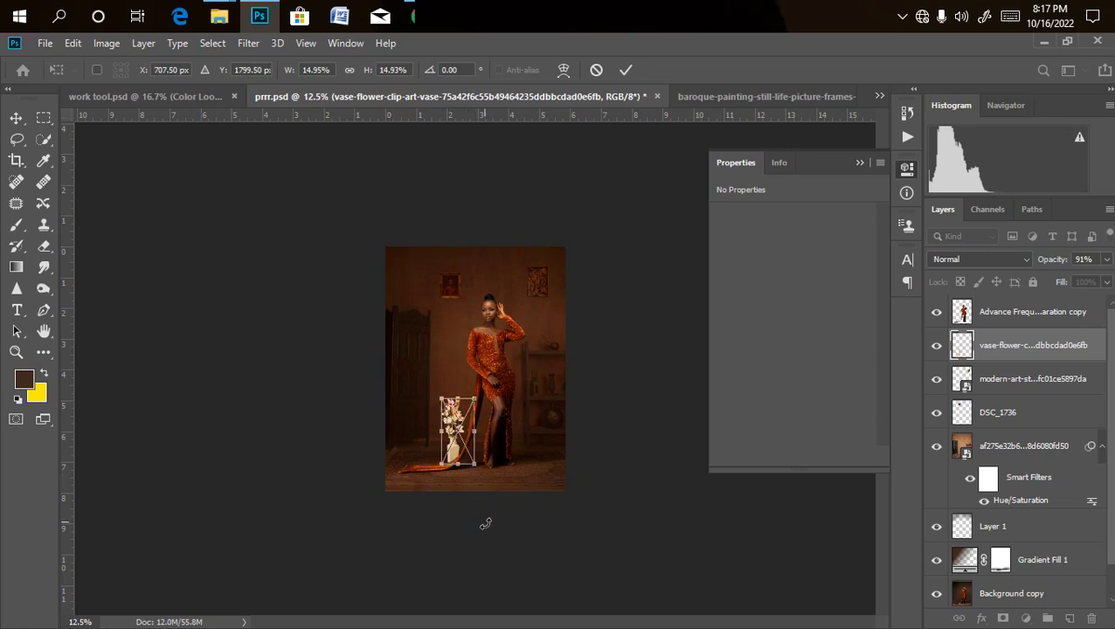
key(Return)
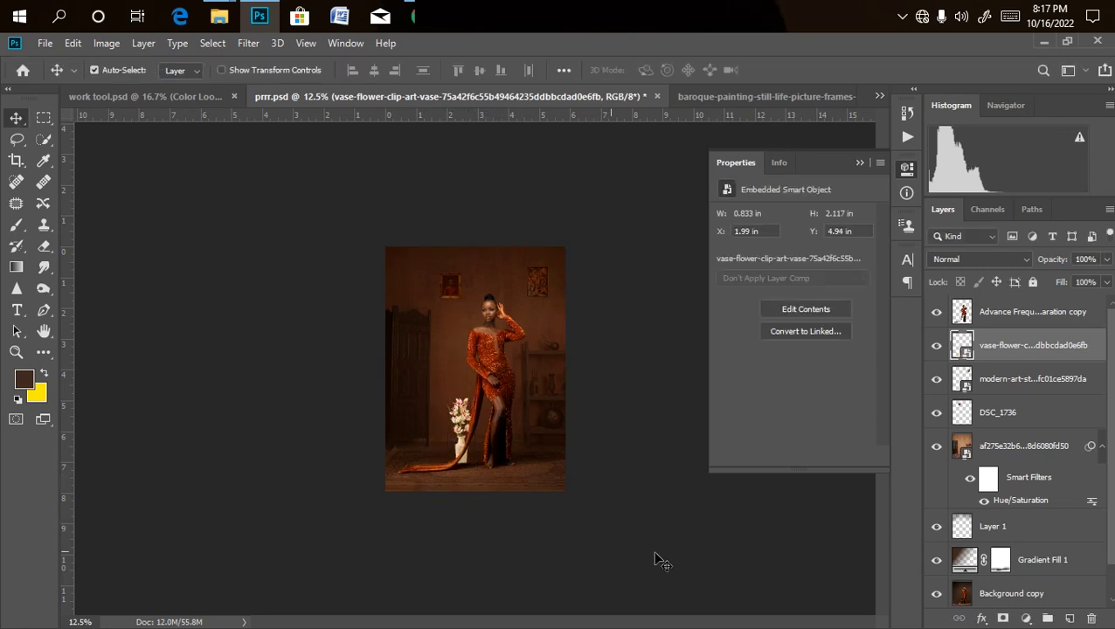
Lower the flower vase layer's opacity to about 80%.
key(ctrl+plus)
key(ctrl+plus)
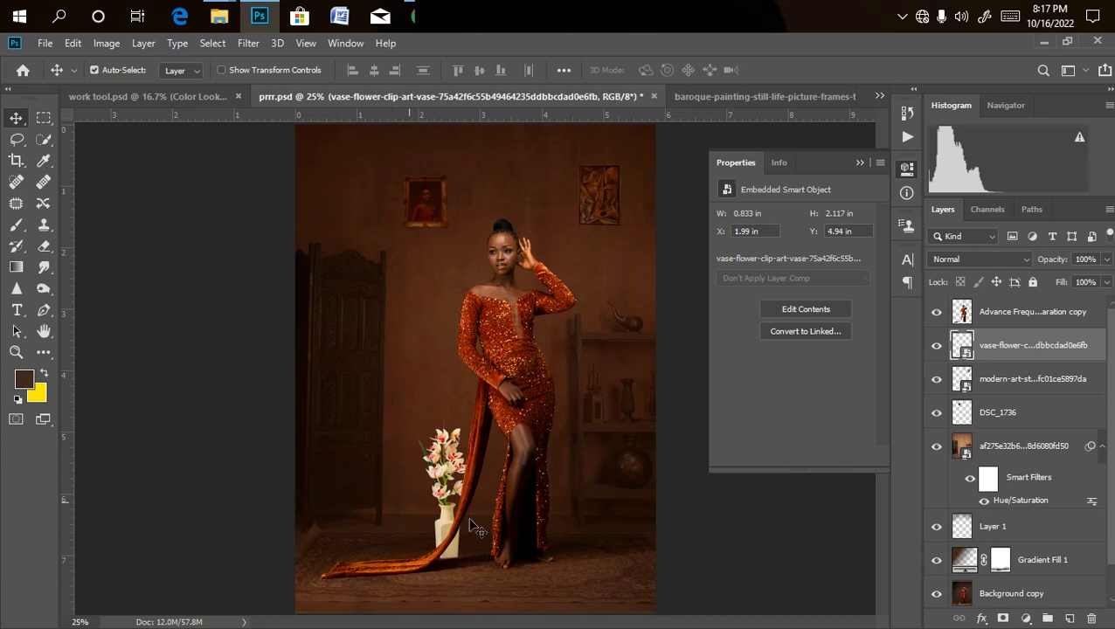
key(ctrl+minus)
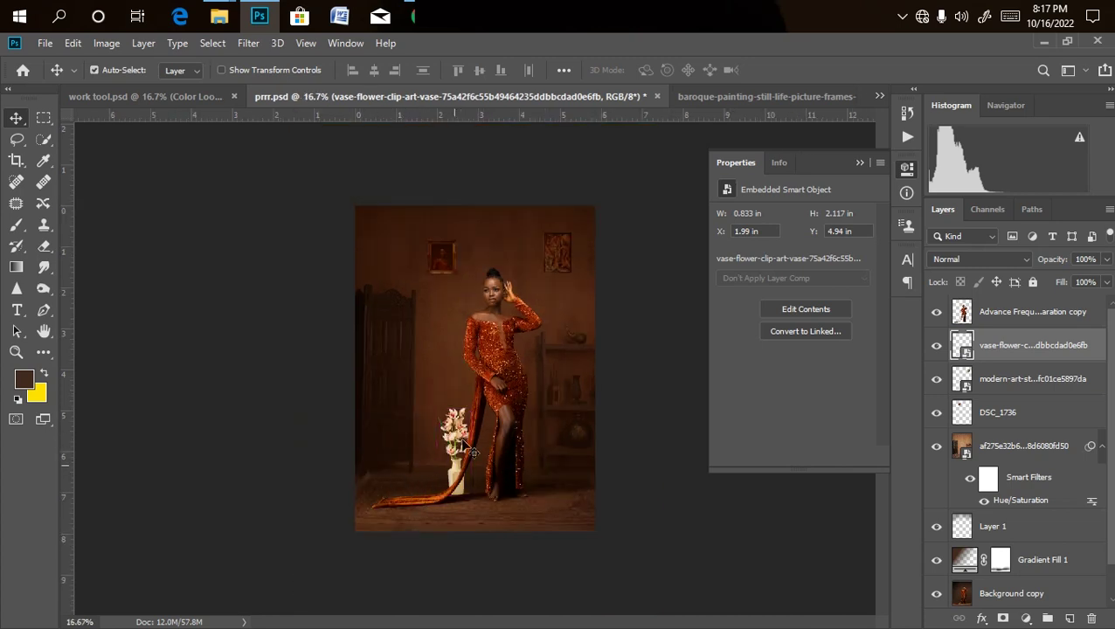
key(ctrl+plus)
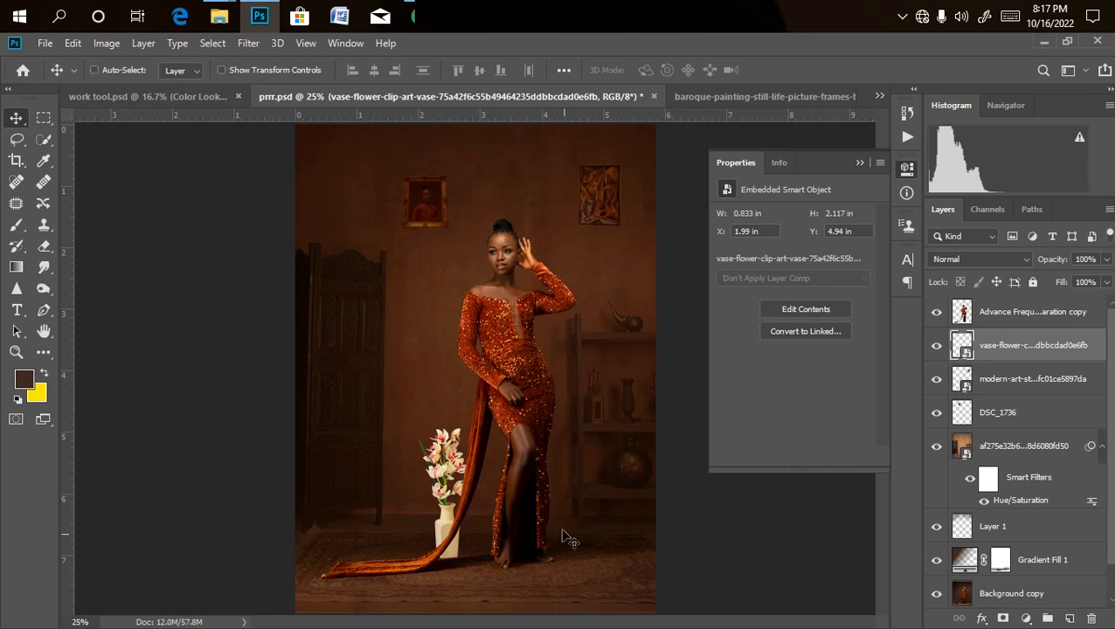
key(ctrl+minus)
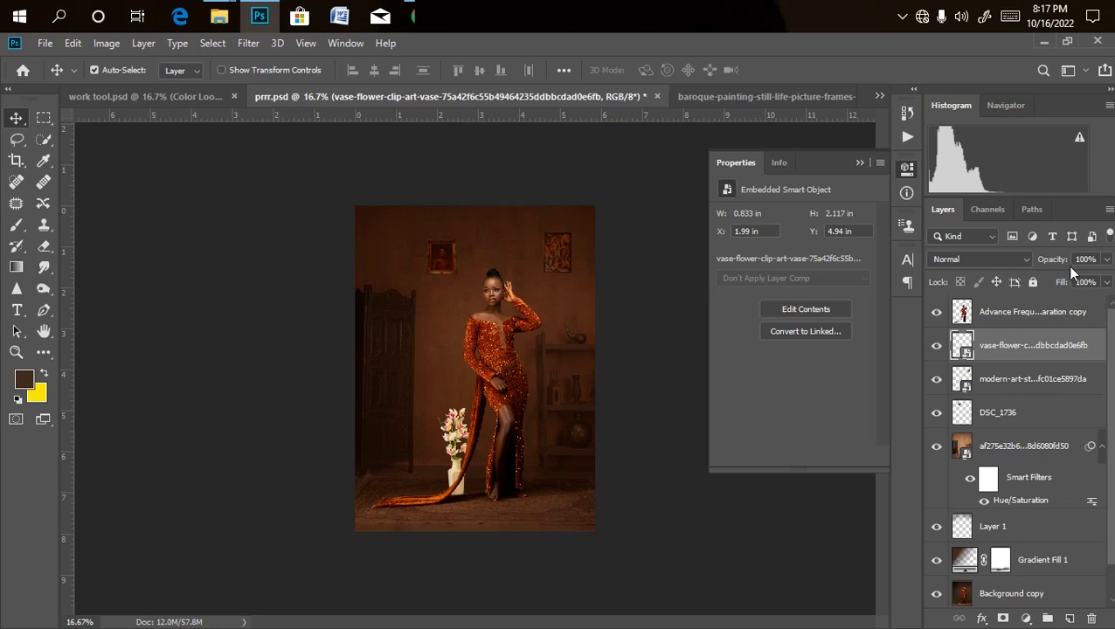
click(1106, 259)
drag(1102, 280, 1097, 288)
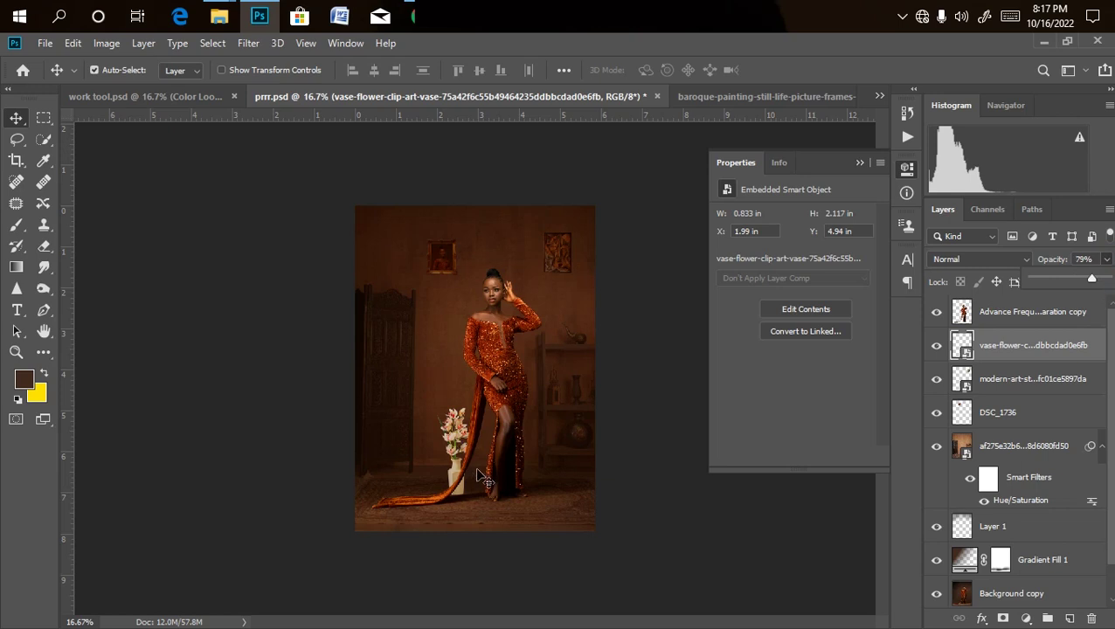
Examine how the flower vase blends with the dress and the room, both close up and in the whole composition.
key(ctrl+plus)
key(ctrl+plus)
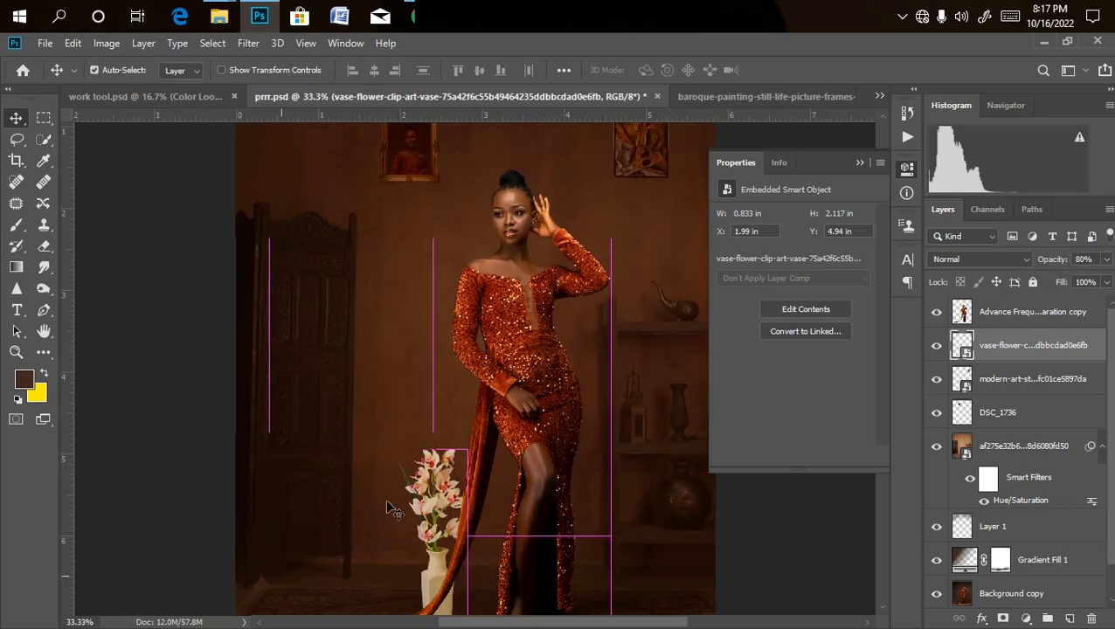
key(ctrl+minus)
key(ctrl+minus)
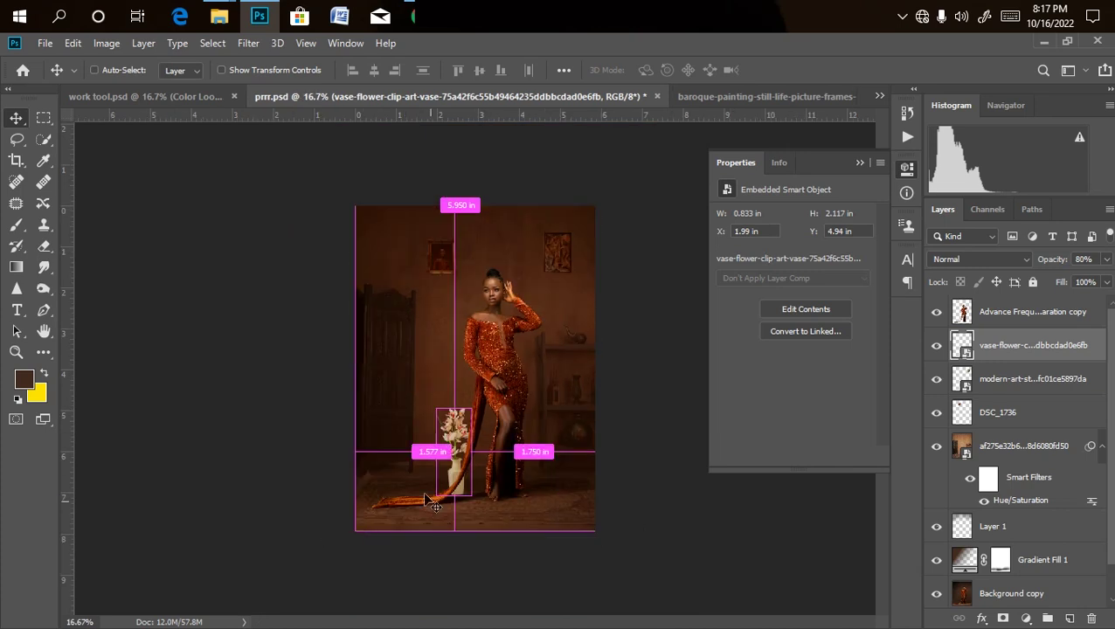
key(ctrl+plus)
key(ctrl+minus)
key(ctrl+minus)
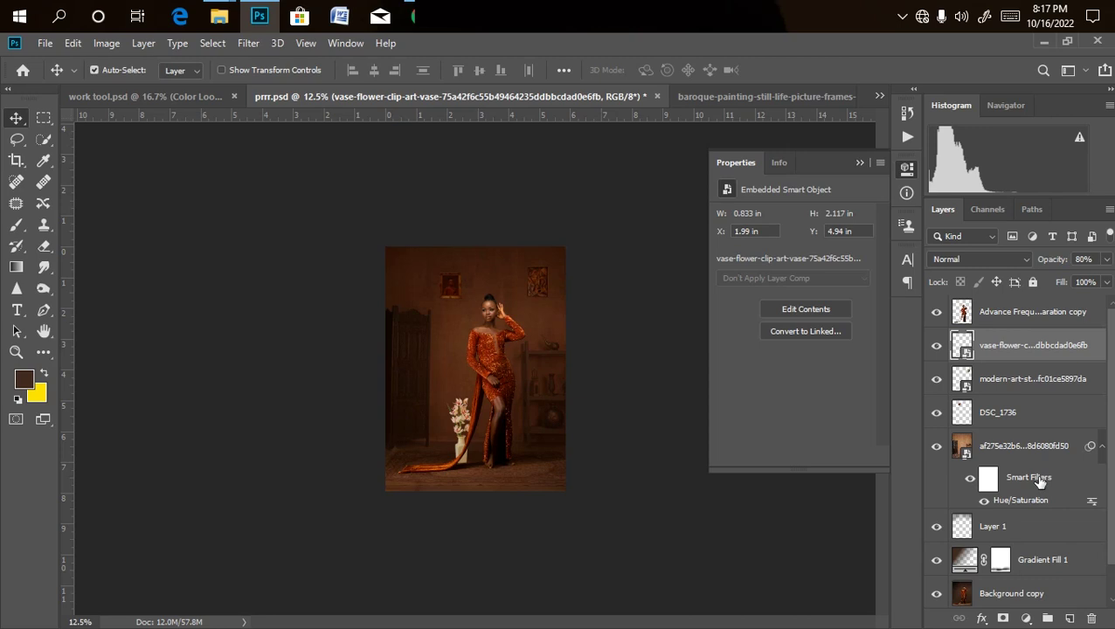
key(ctrl+plus)
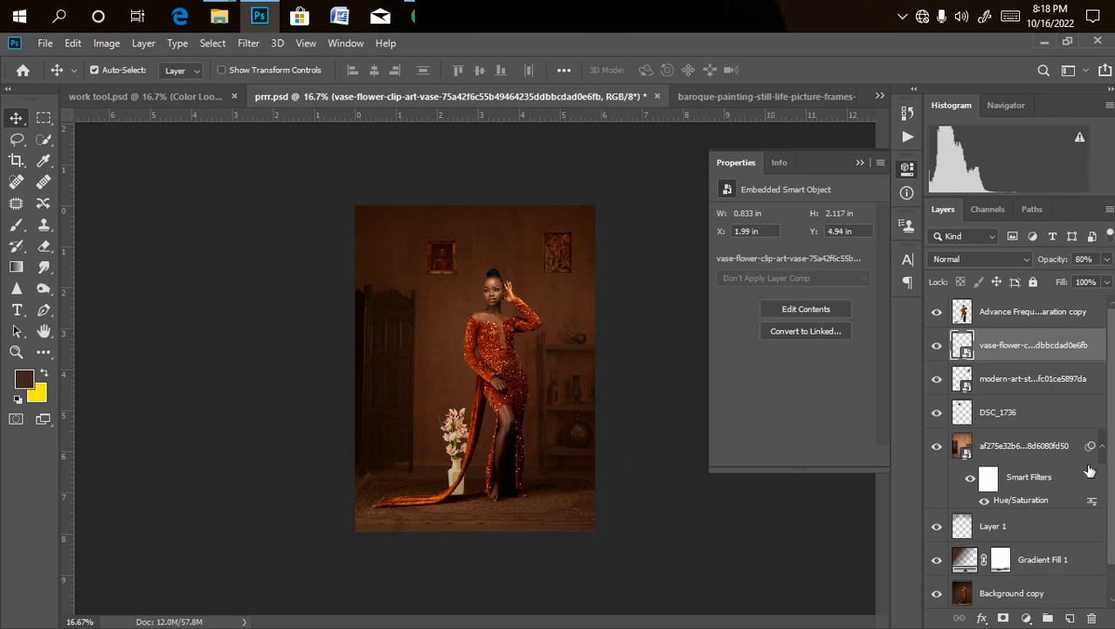
Add a Color Lookup adjustment directly above the room overlay layer and load the chocolate color.CUBE LUT.
scroll(978, 425, down, 1)
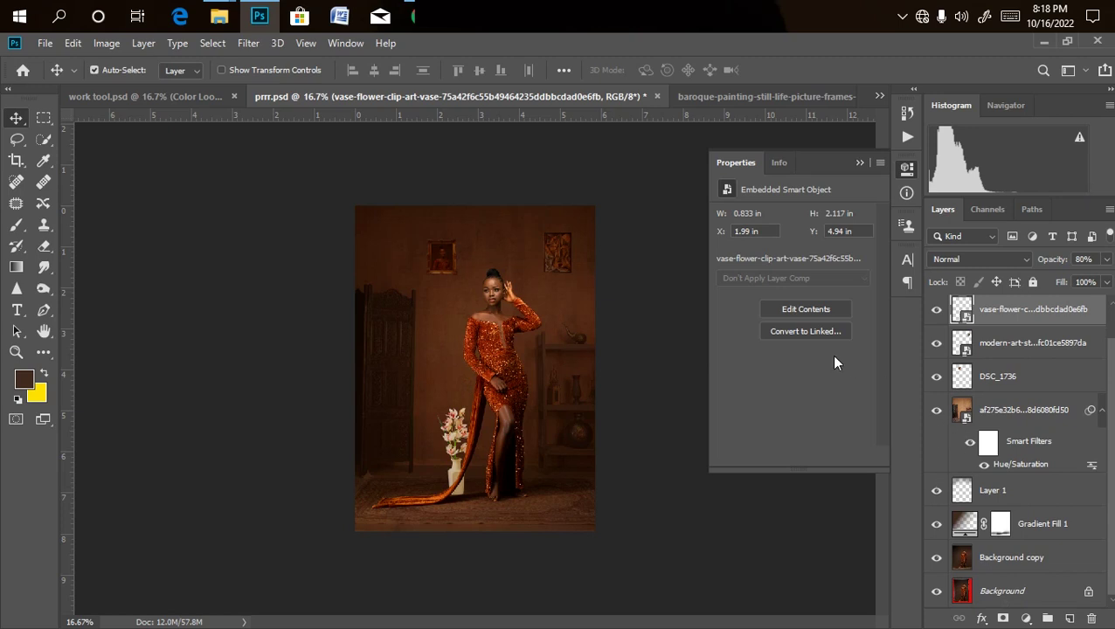
click(1053, 411)
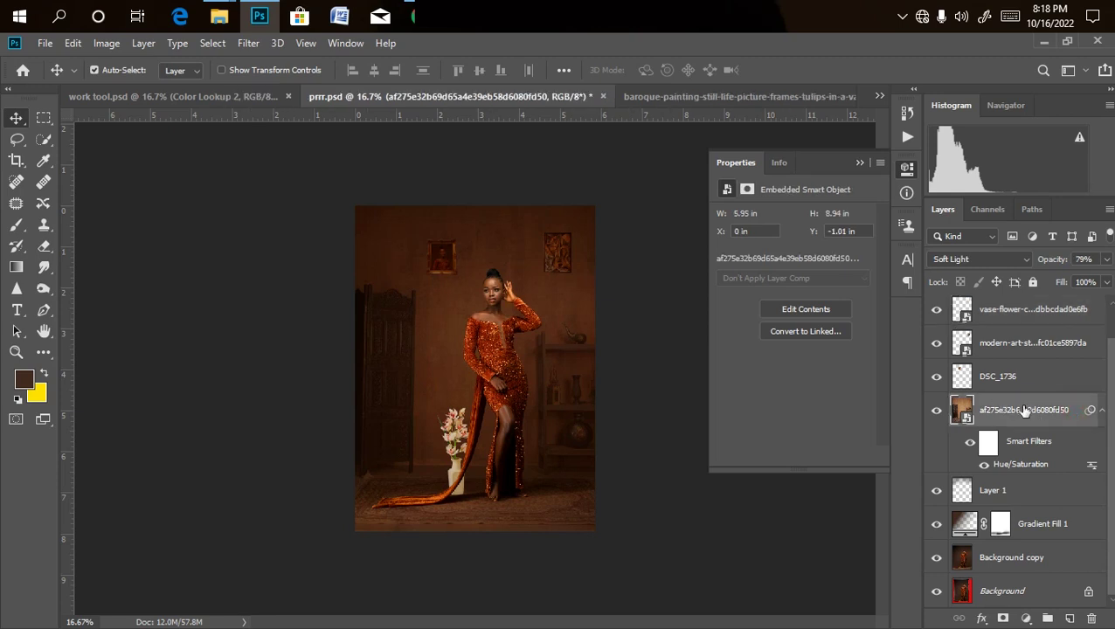
click(1026, 619)
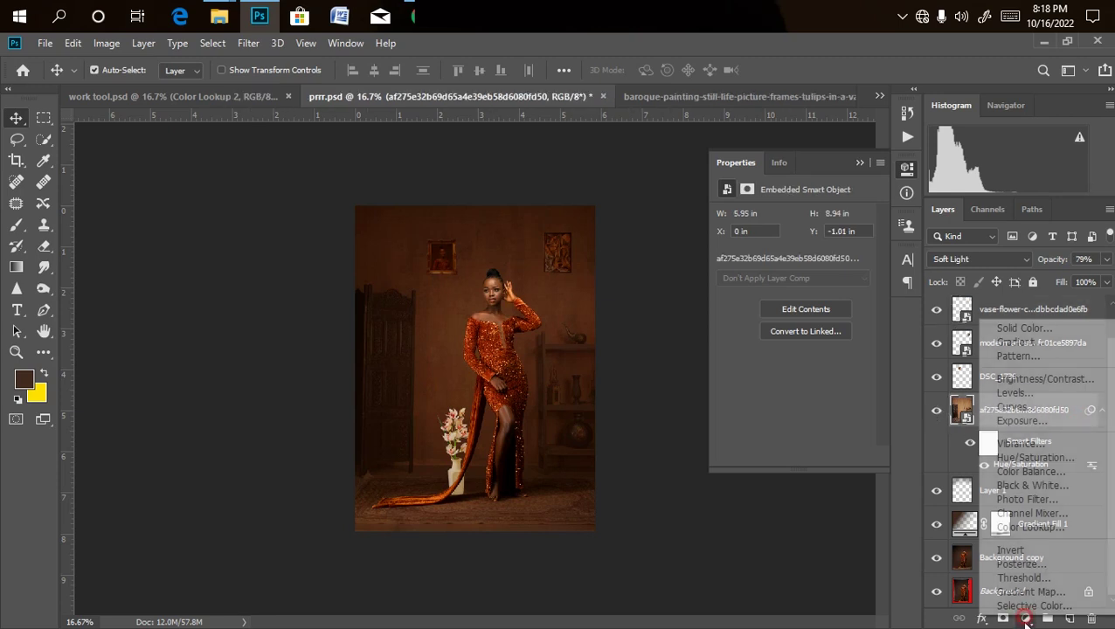
click(1019, 530)
click(809, 219)
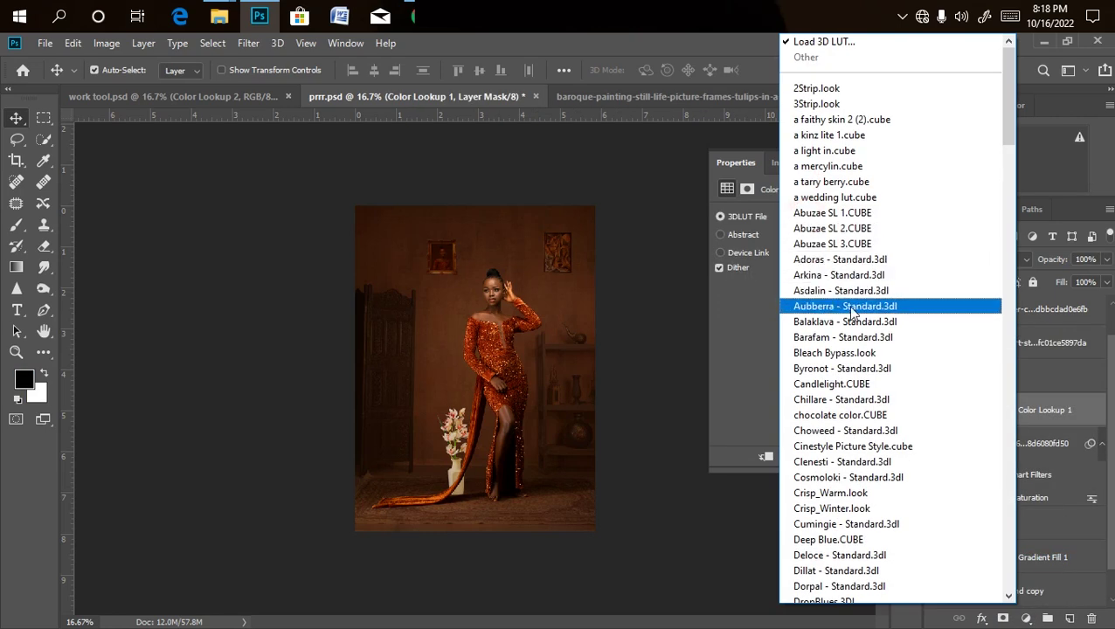
click(874, 416)
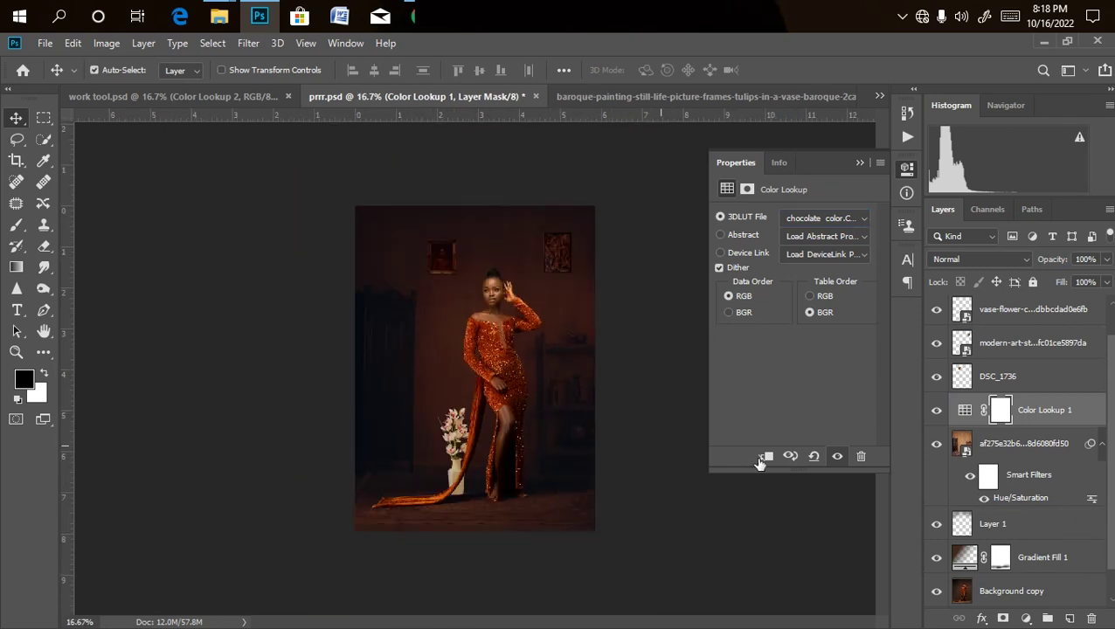
Lower the opacity of the chocolate Color Lookup adjustment to 67%.
click(1107, 259)
drag(1103, 280, 1083, 302)
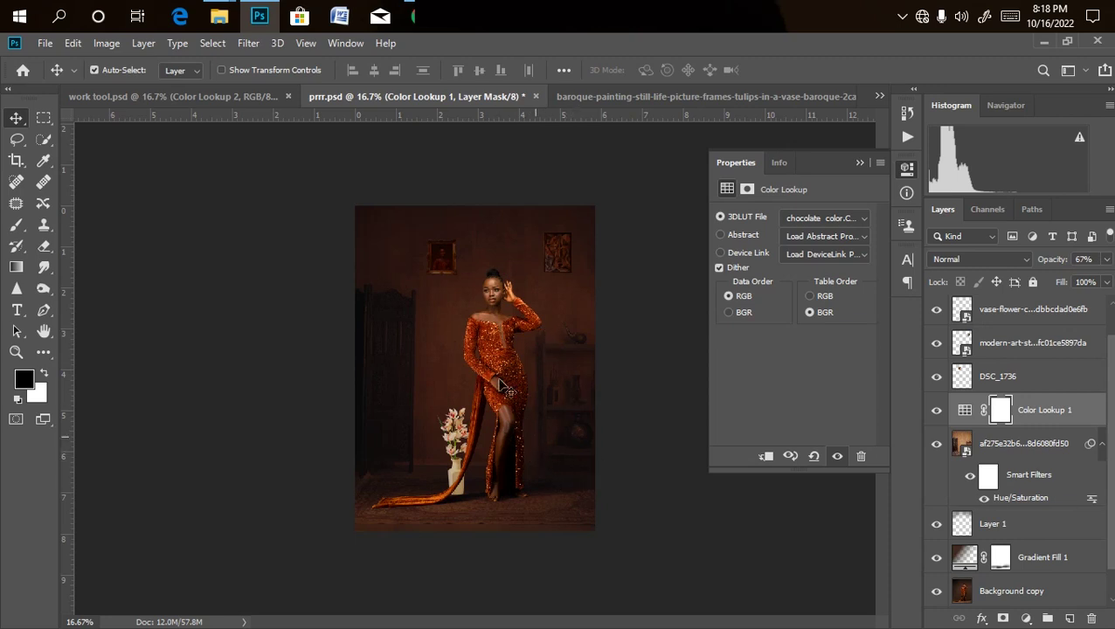
key(ctrl+plus)
key(ctrl+minus)
Add a Color Lookup adjustment above the woman's cut-out layer at the top of the stack and load the Adoras - Standard.3dl LUT.
scroll(1068, 345, up, 1)
click(984, 312)
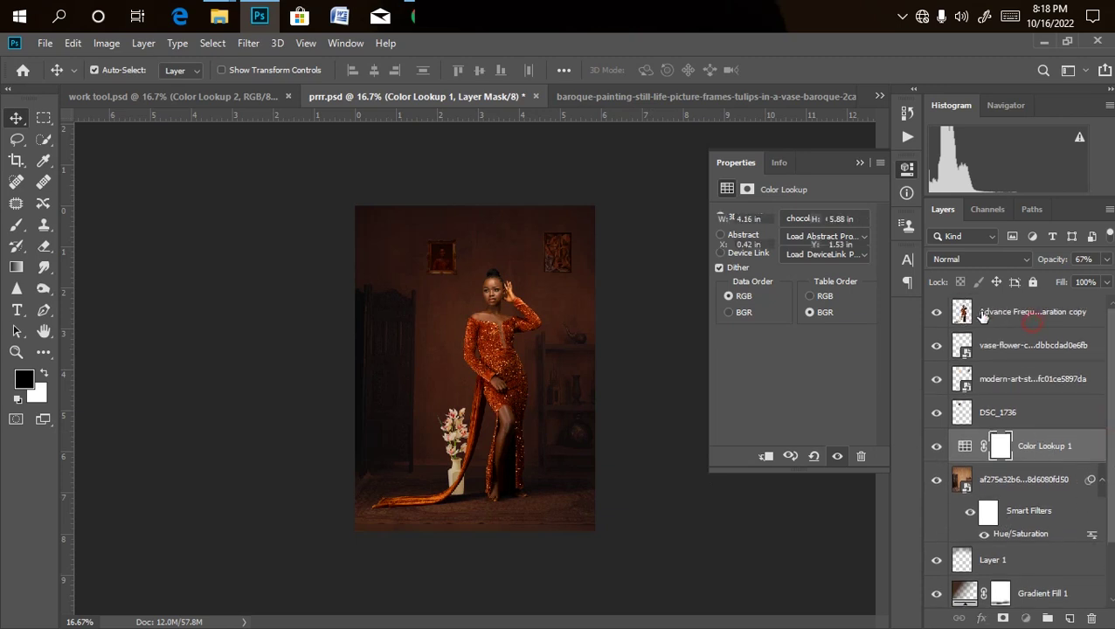
click(1025, 619)
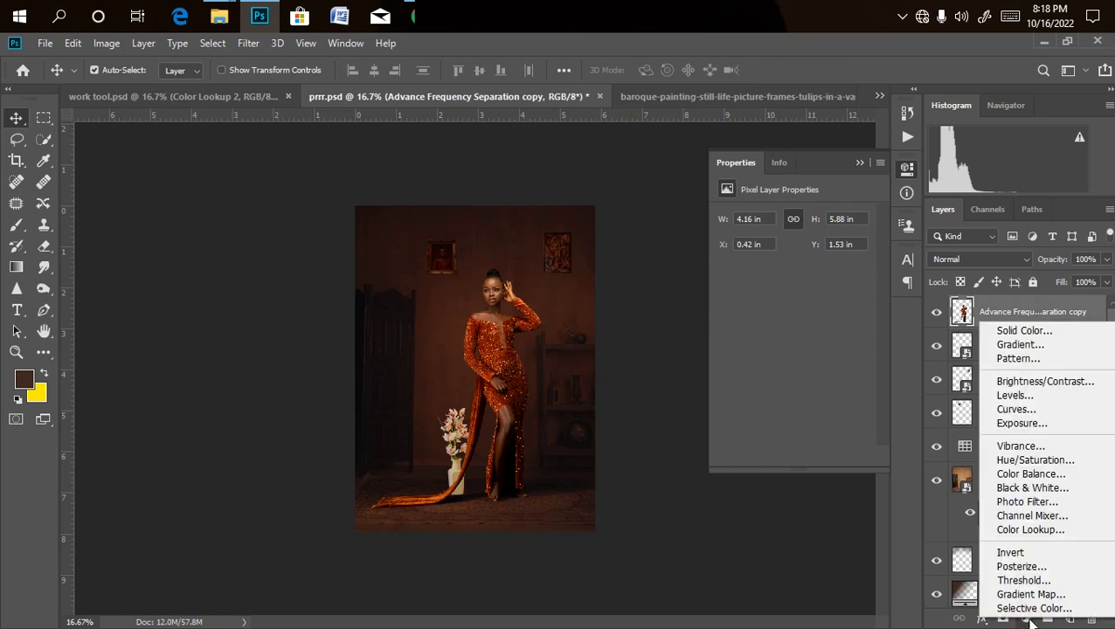
click(1020, 530)
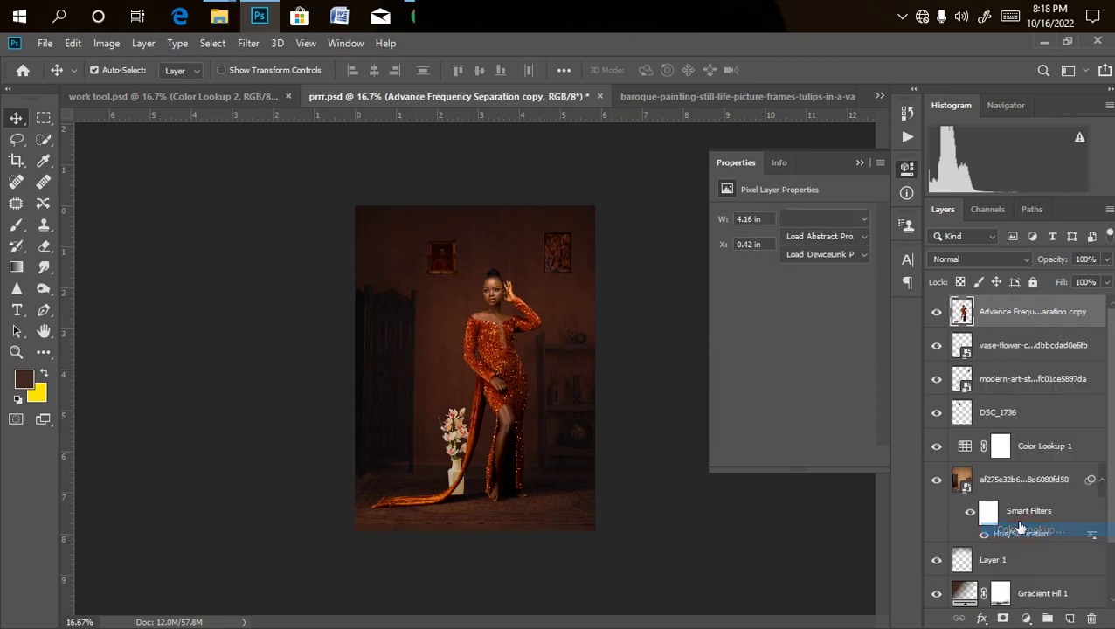
click(843, 218)
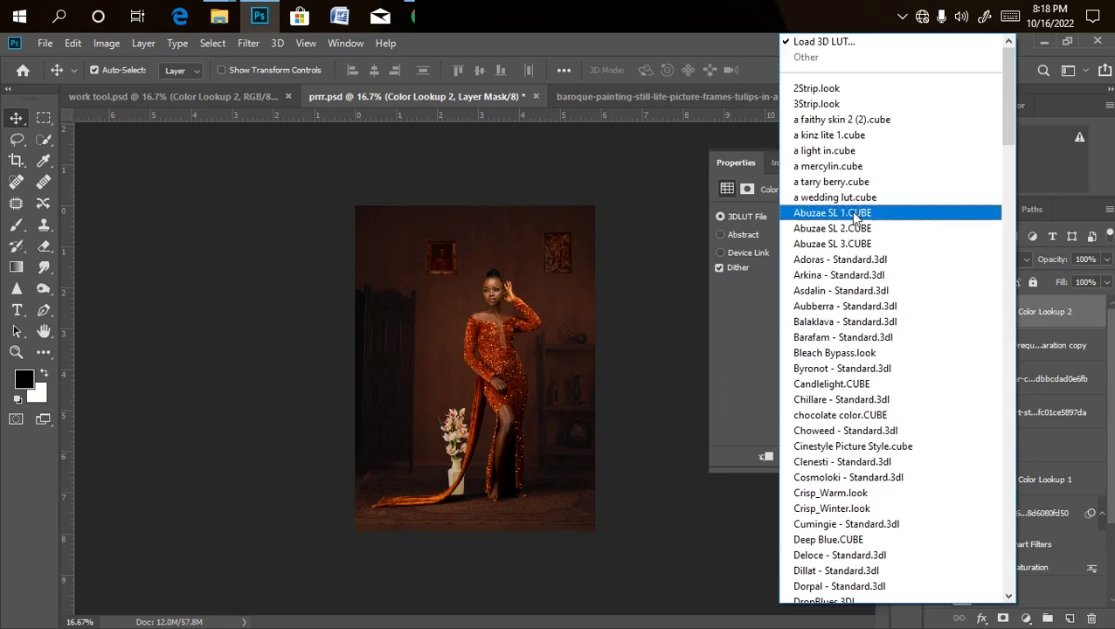
click(835, 260)
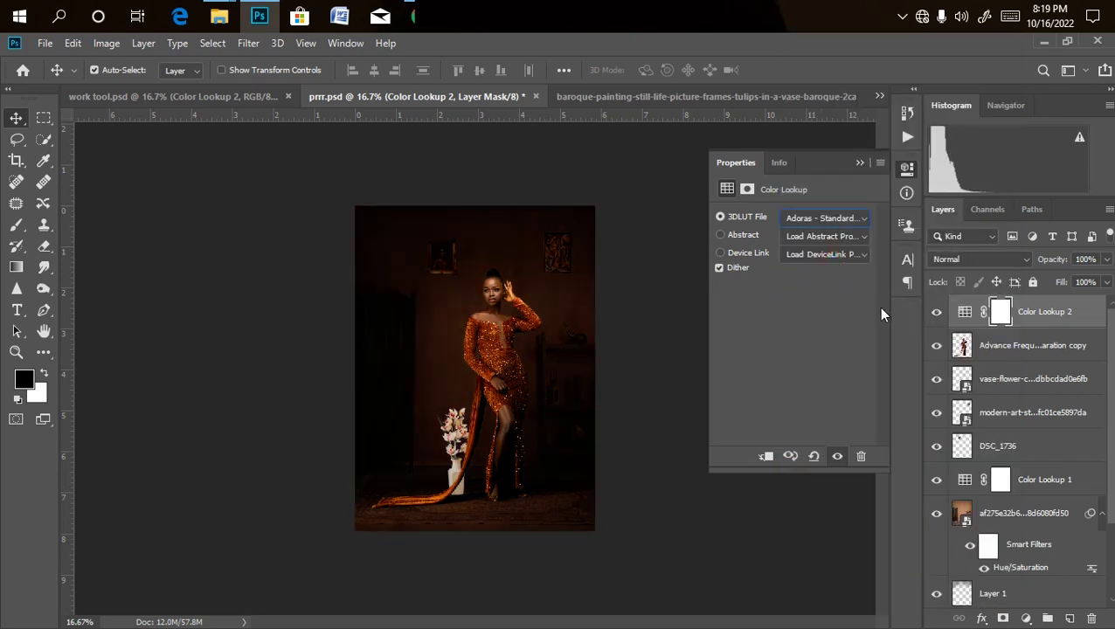
Lower the opacity of the Adoras Color Lookup adjustment to 74% and check the grading across the whole composition.
key(ctrl+plus)
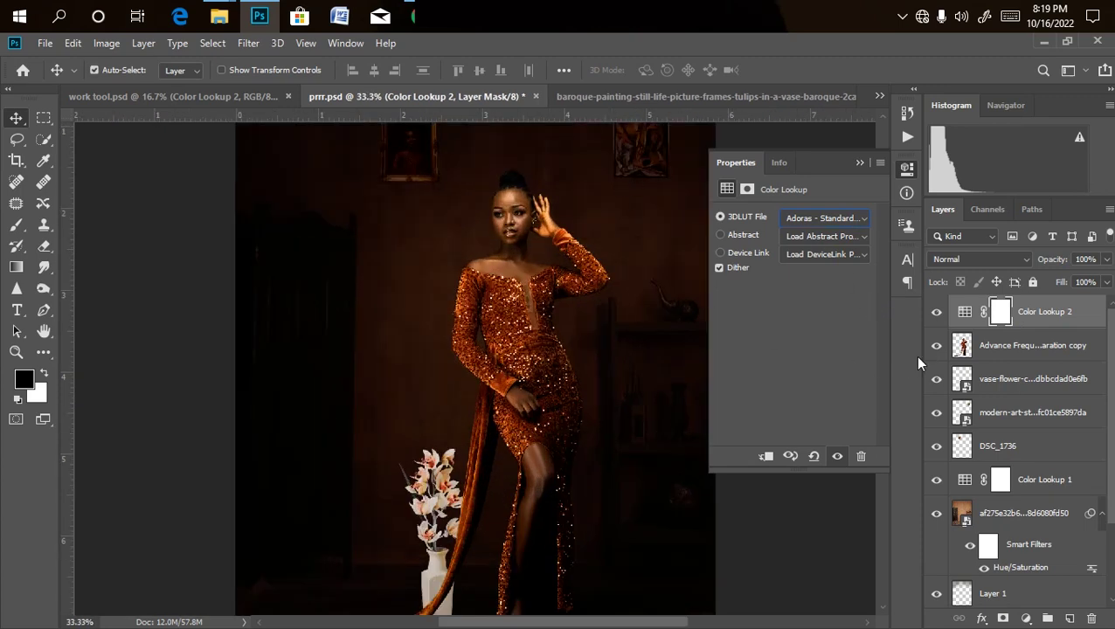
key(ctrl+minus)
key(ctrl+minus)
key(ctrl+plus)
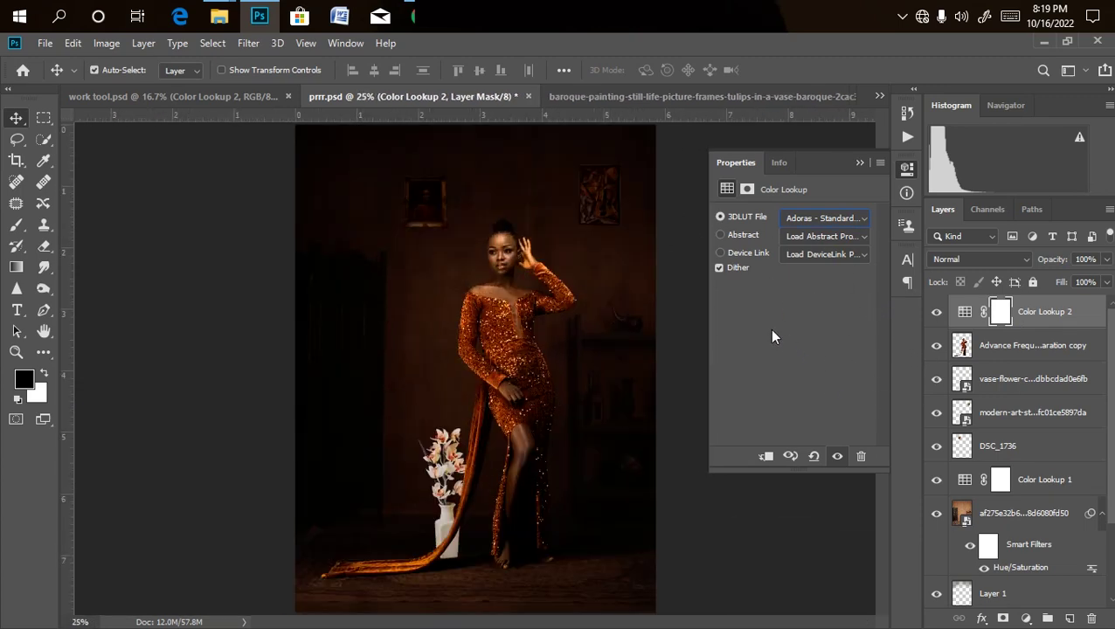
click(1106, 260)
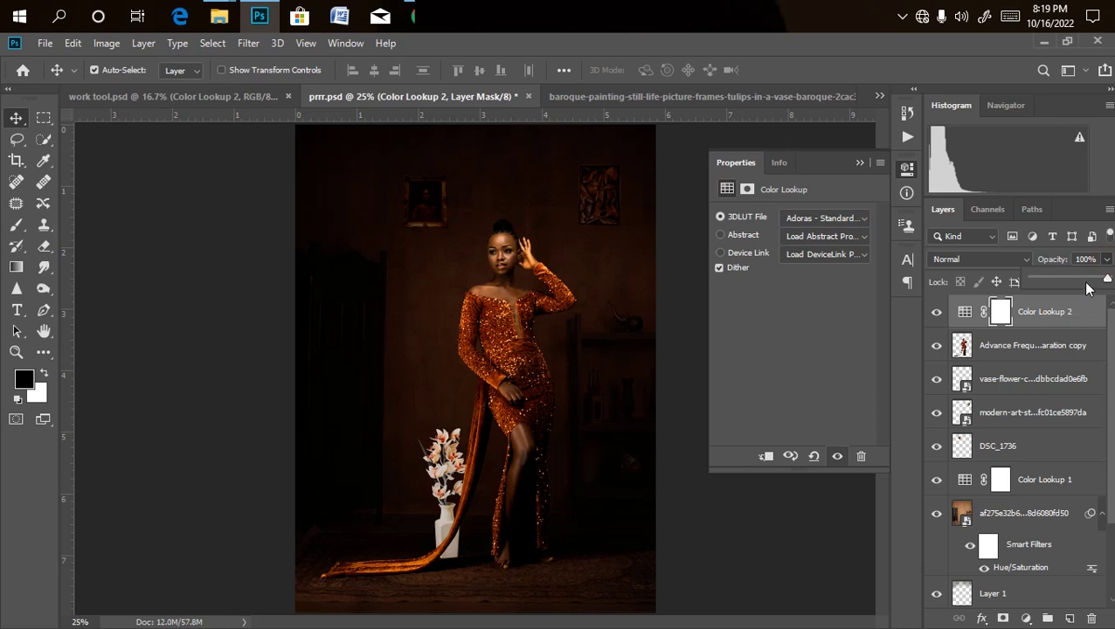
drag(1089, 281, 1088, 279)
click(1074, 294)
key(ctrl+minus)
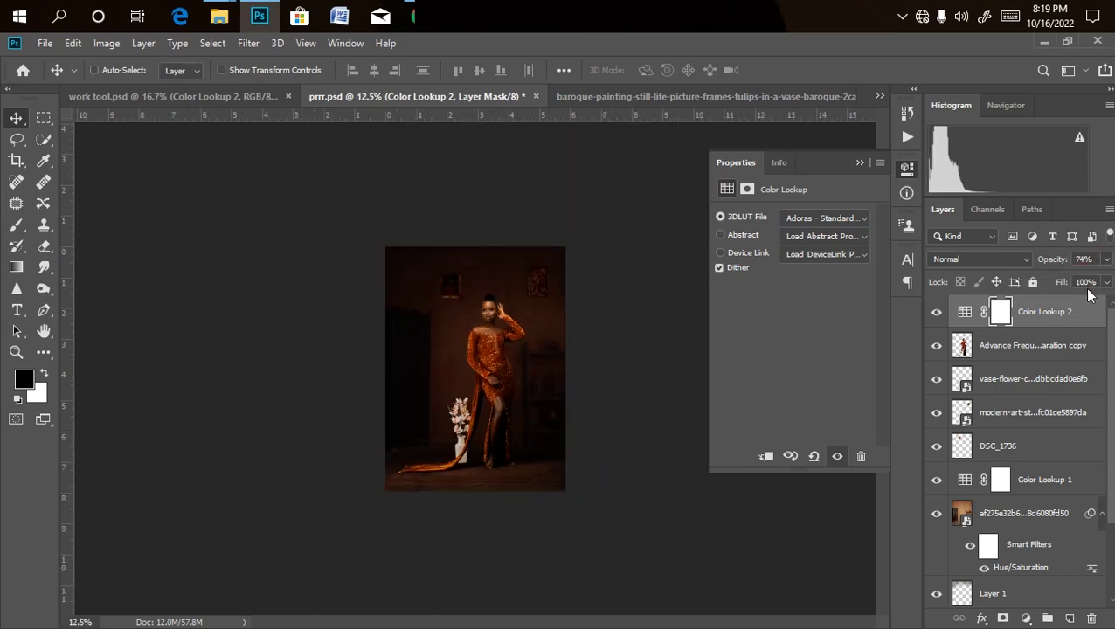
key(ctrl+plus)
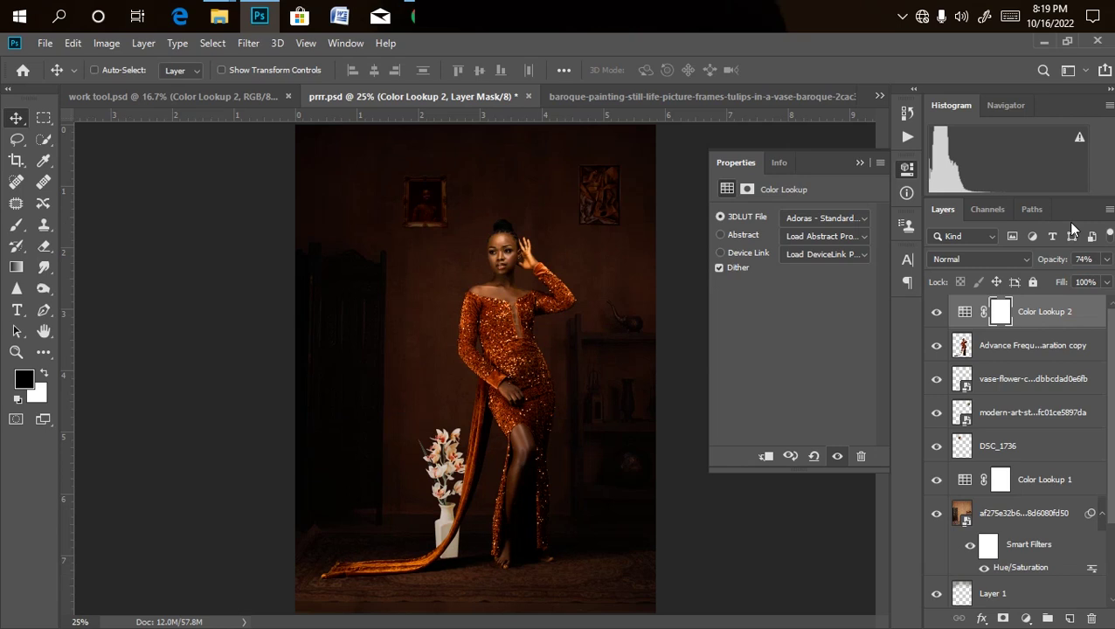
key(ctrl+minus)
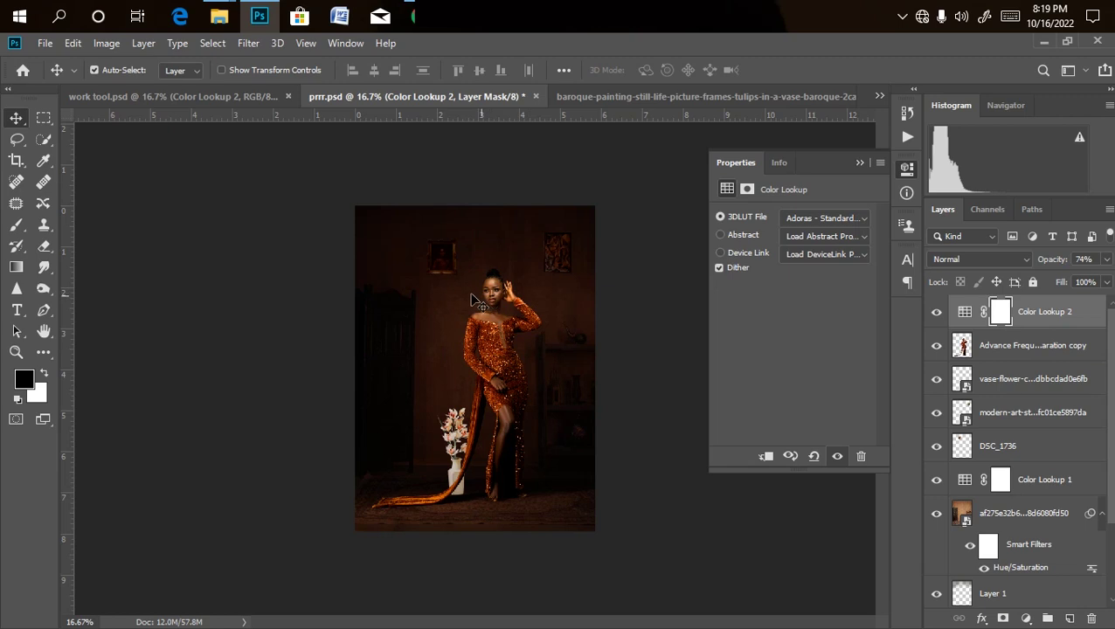
key(ctrl+plus)
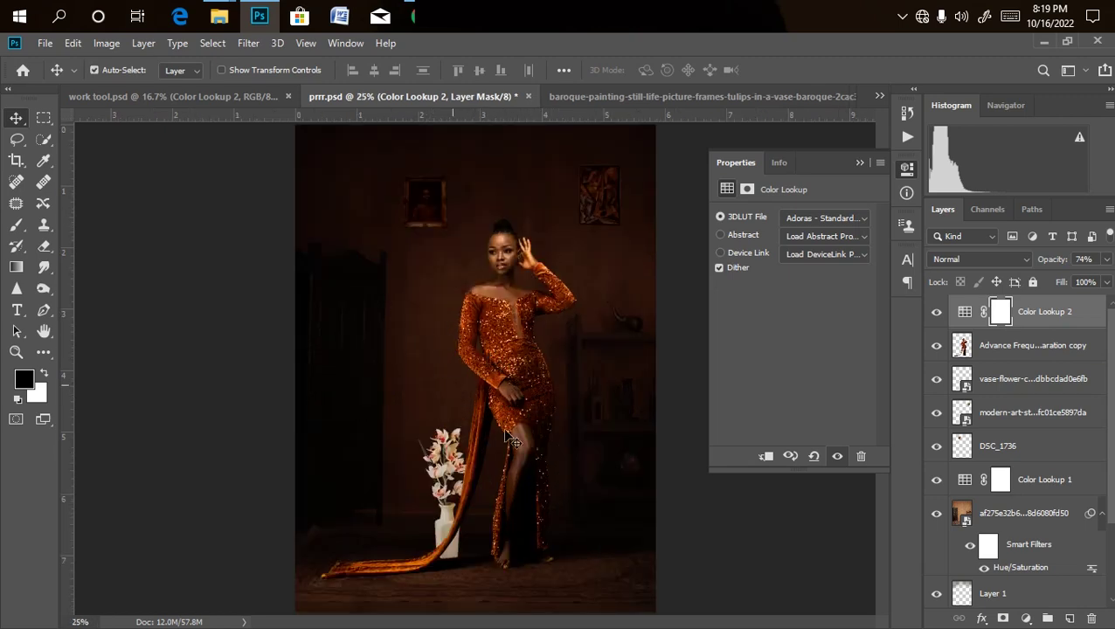
key(ctrl+minus)
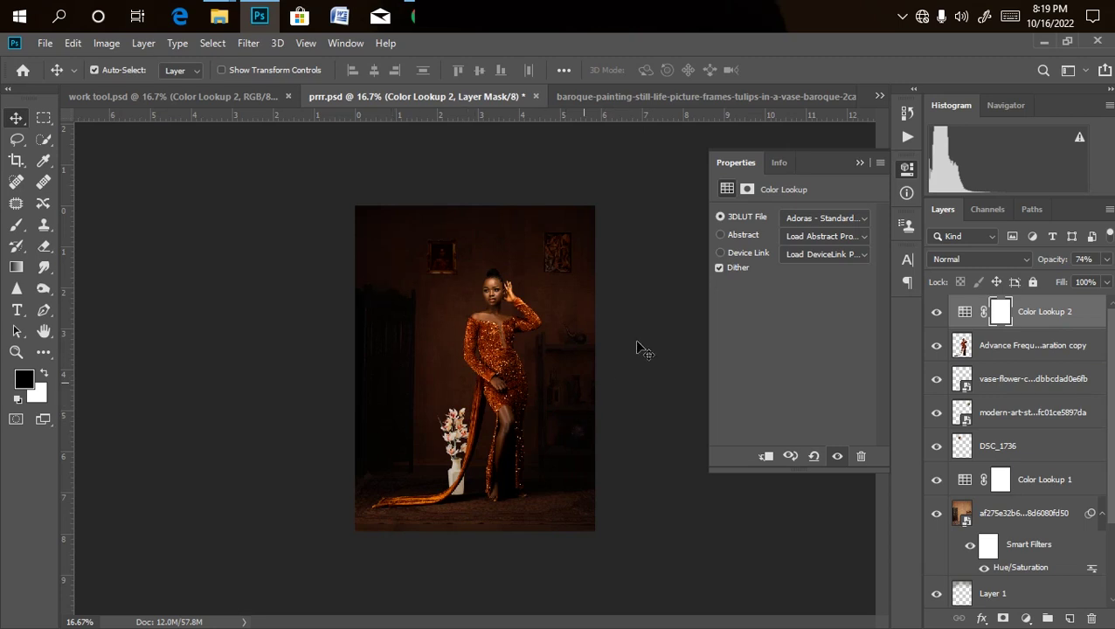
Add another Color Lookup adjustment directly above the woman's cut-out layer and load the NATURAL COLOR.CUBE LUT.
click(1042, 352)
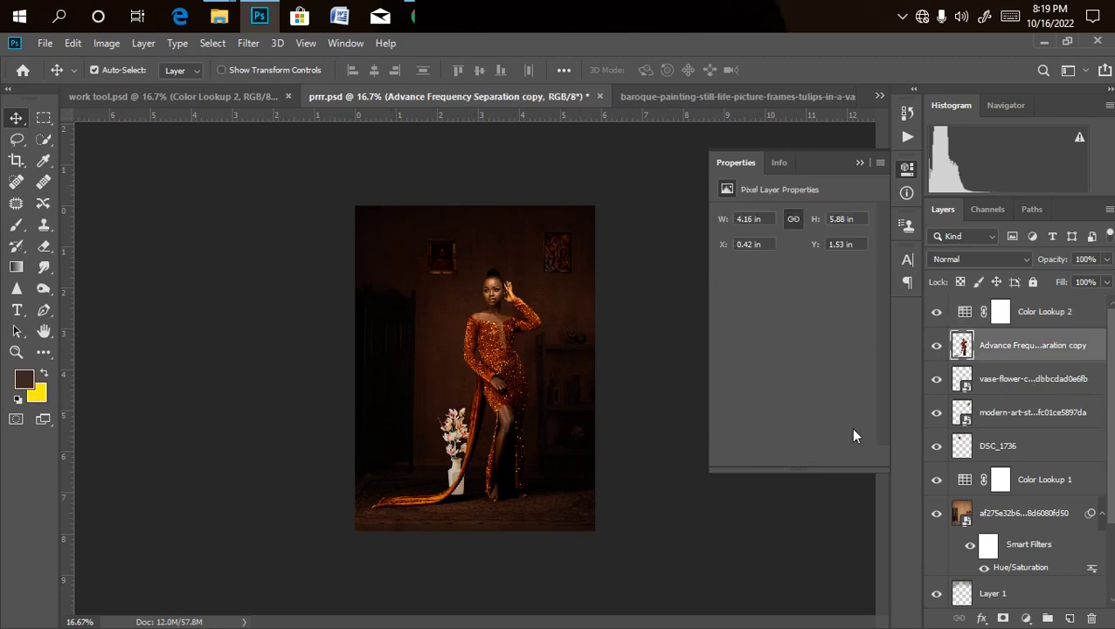
click(1024, 621)
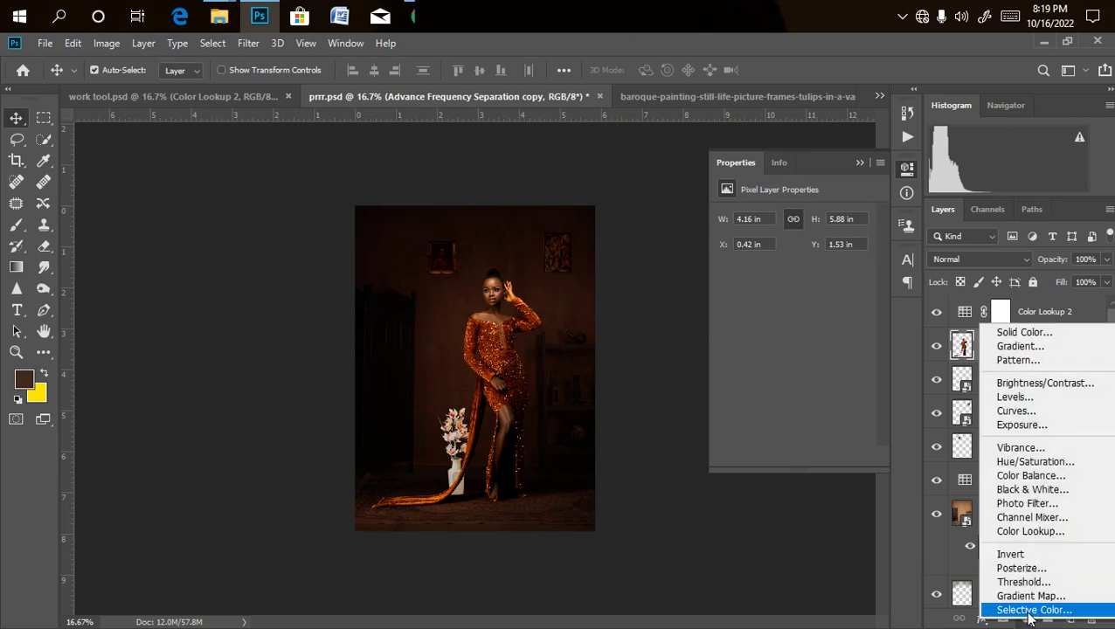
click(1027, 533)
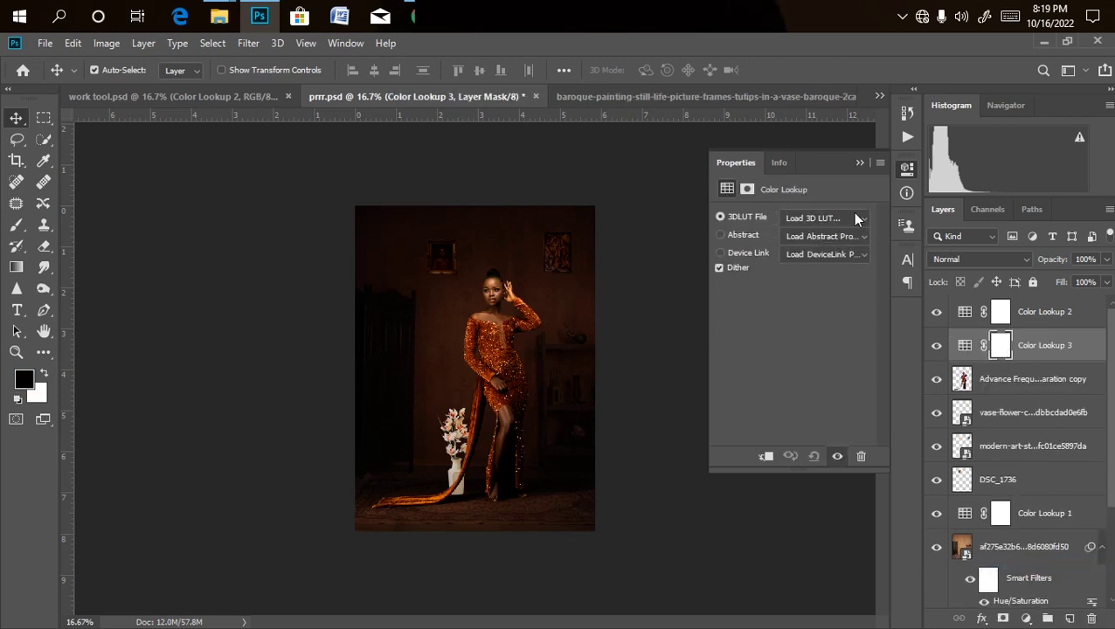
click(858, 221)
scroll(921, 273, down, 20)
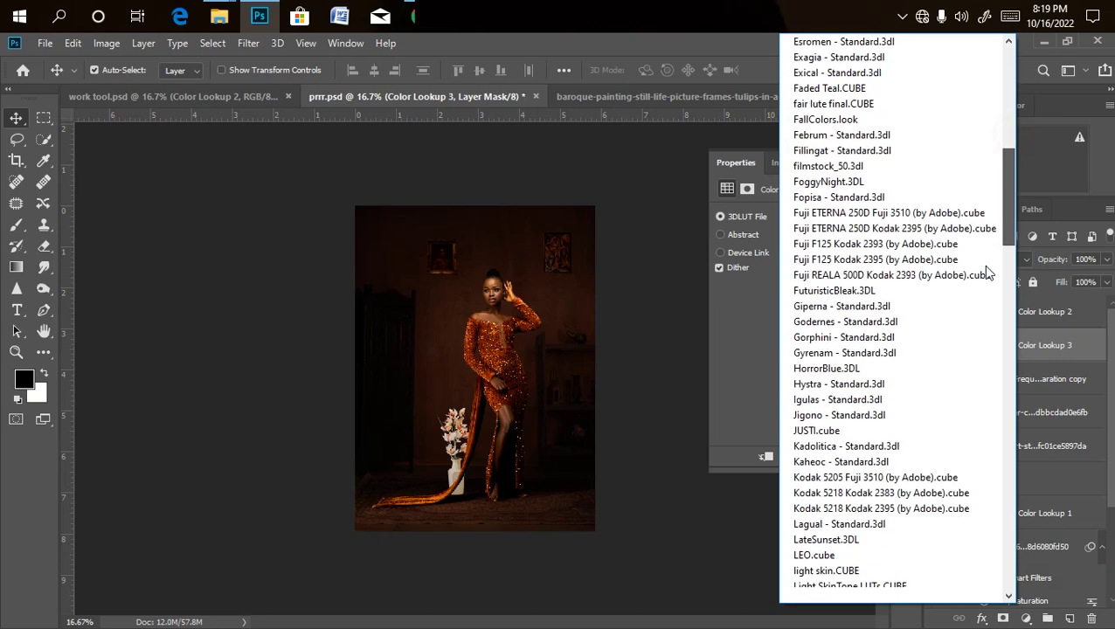
scroll(961, 411, up, 5)
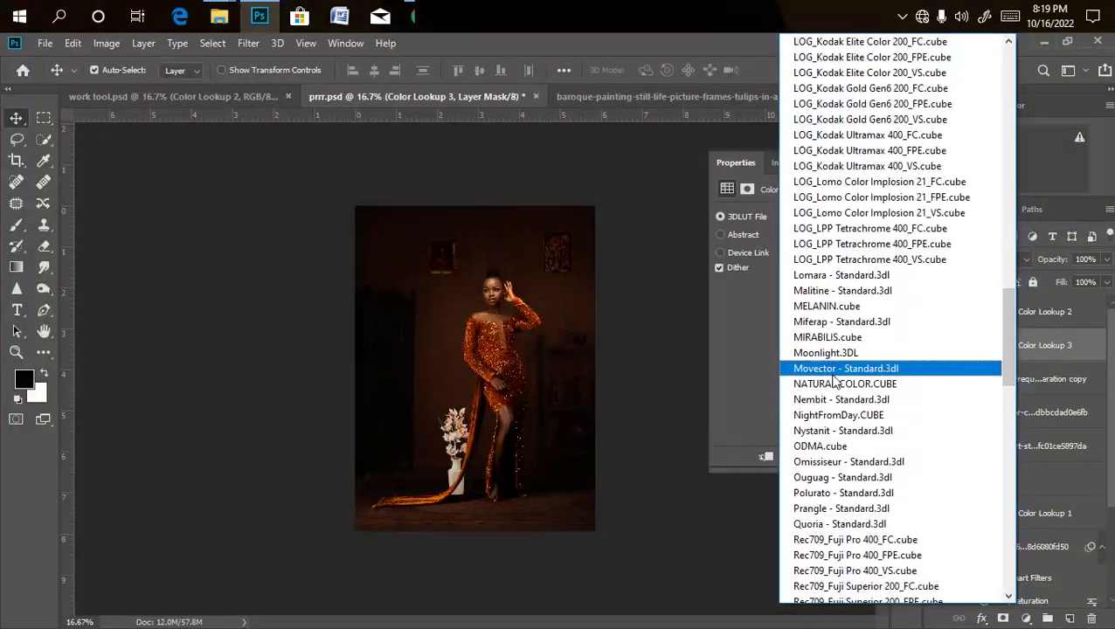
click(833, 387)
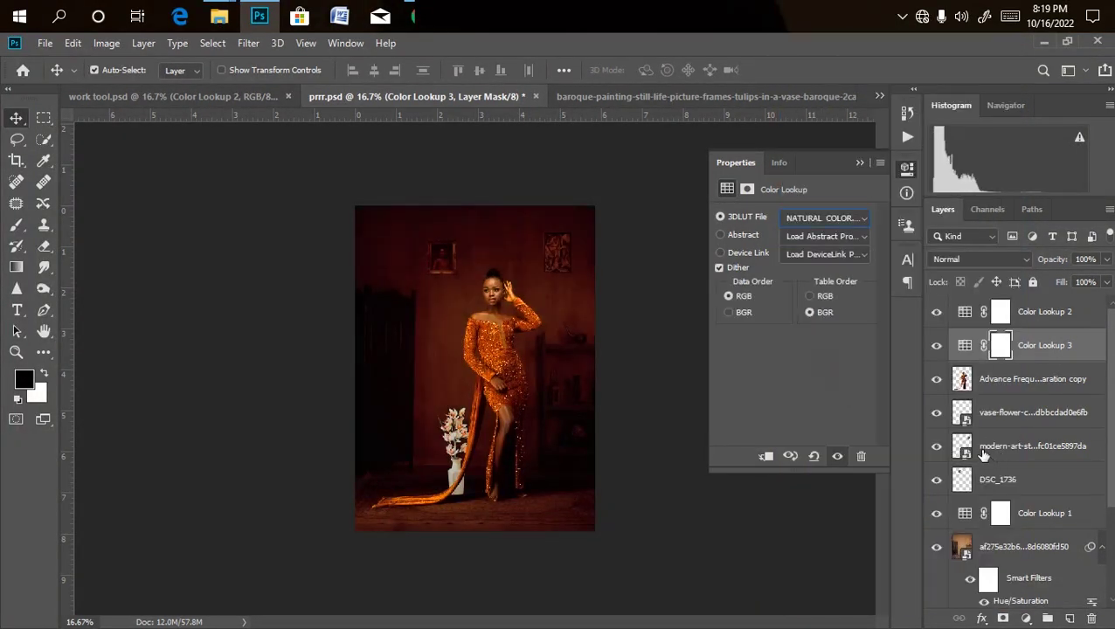
Clip the NATURAL COLOR Color Lookup adjustment to the woman's cut-out layer.
key(ctrl+plus)
key(ctrl+plus)
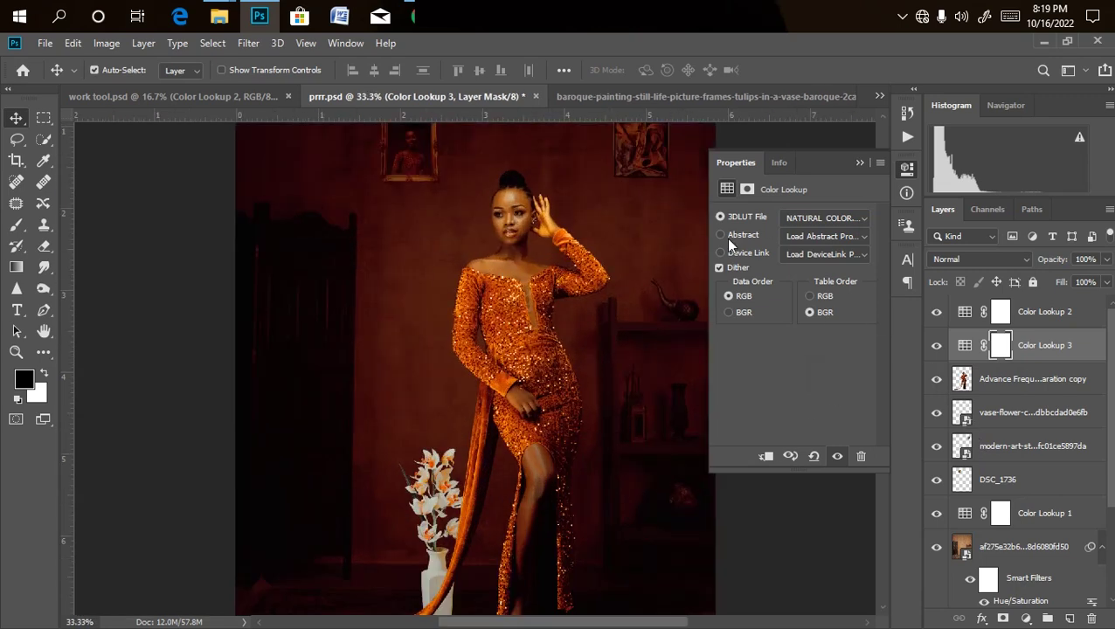
key(ctrl+minus)
key(ctrl+minus)
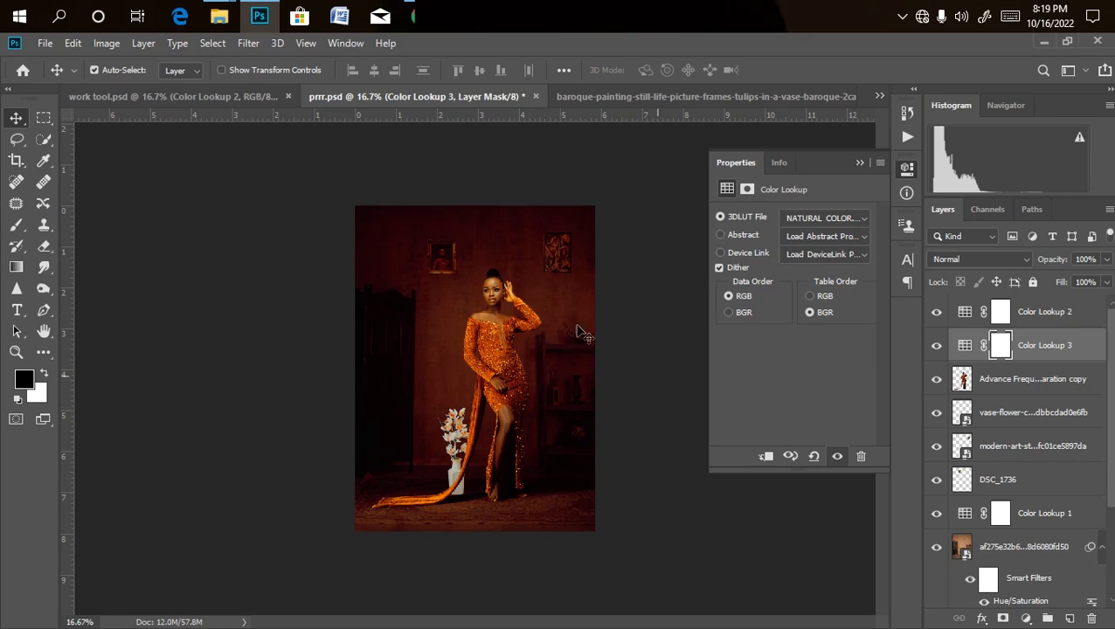
right_click(1073, 354)
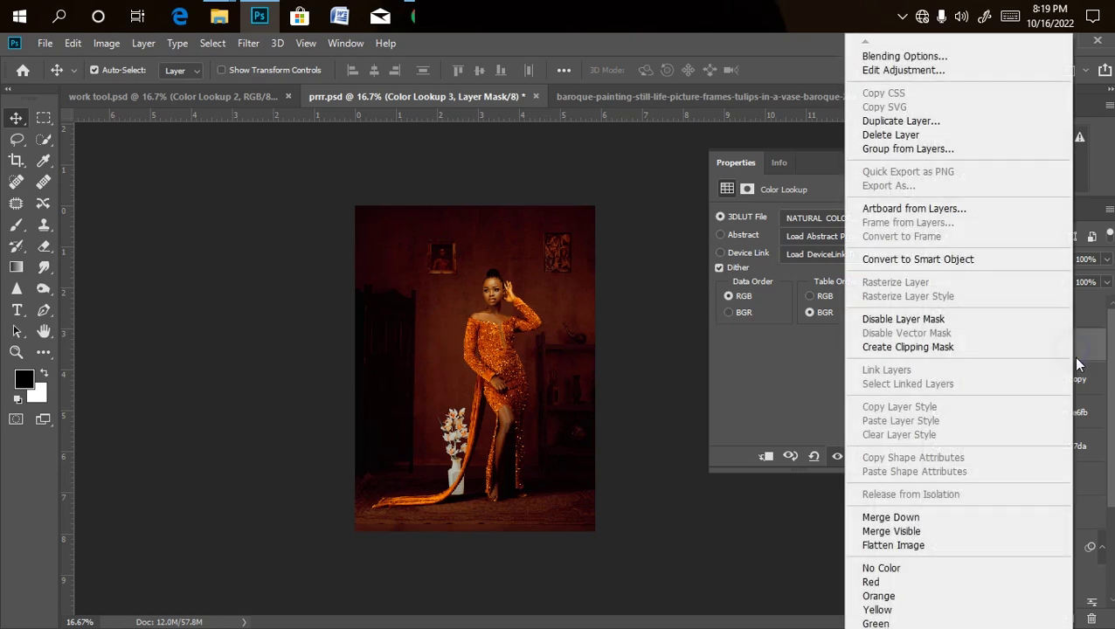
click(908, 347)
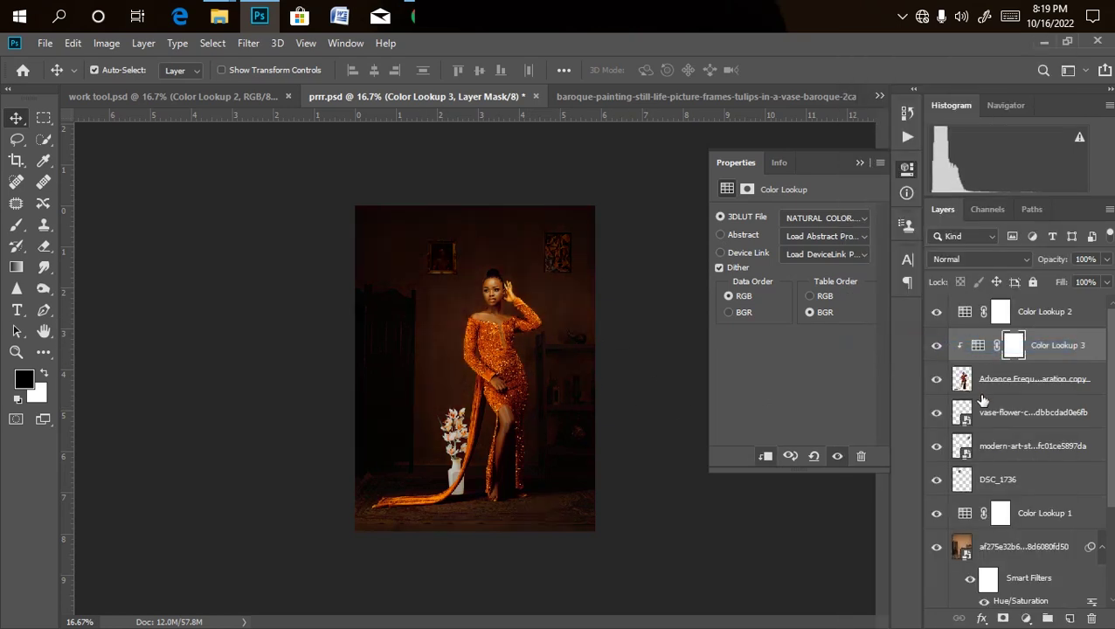
Check the clipped grade on the dress and skin, and invert the NATURAL COLOR adjustment's layer mask to black.
key(ctrl+plus)
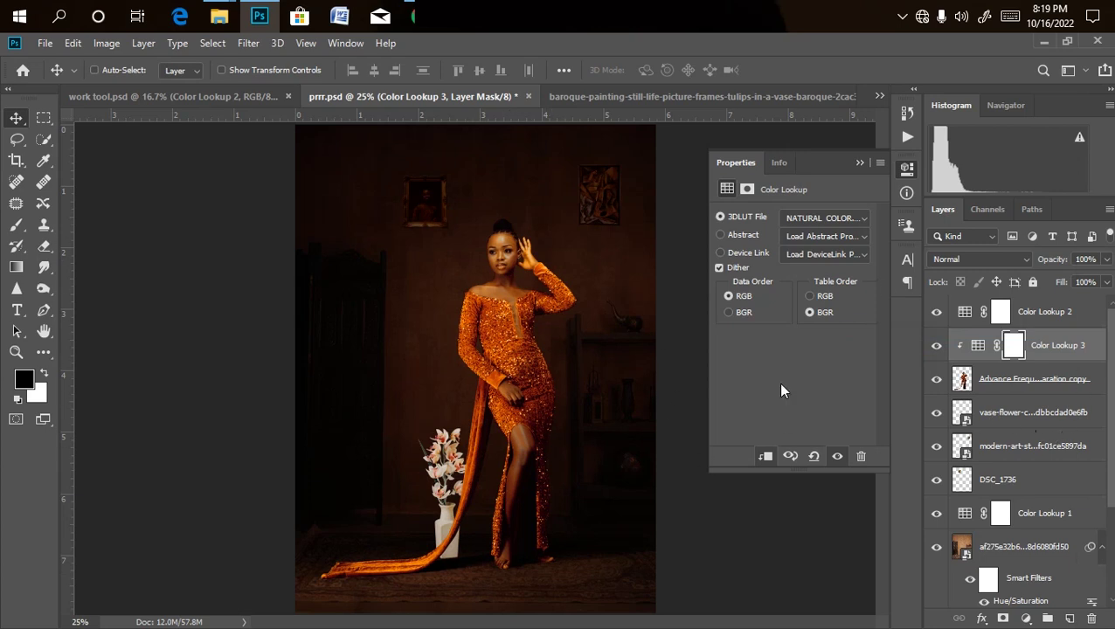
key(ctrl+plus)
key(ctrl+plus)
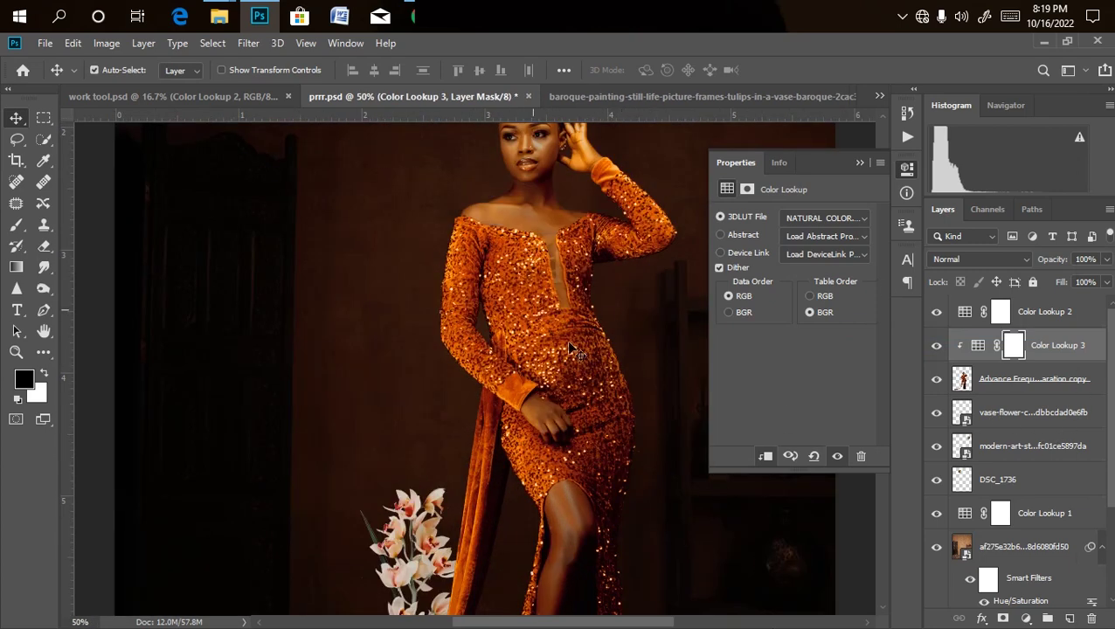
key(ctrl+minus)
key(ctrl+minus)
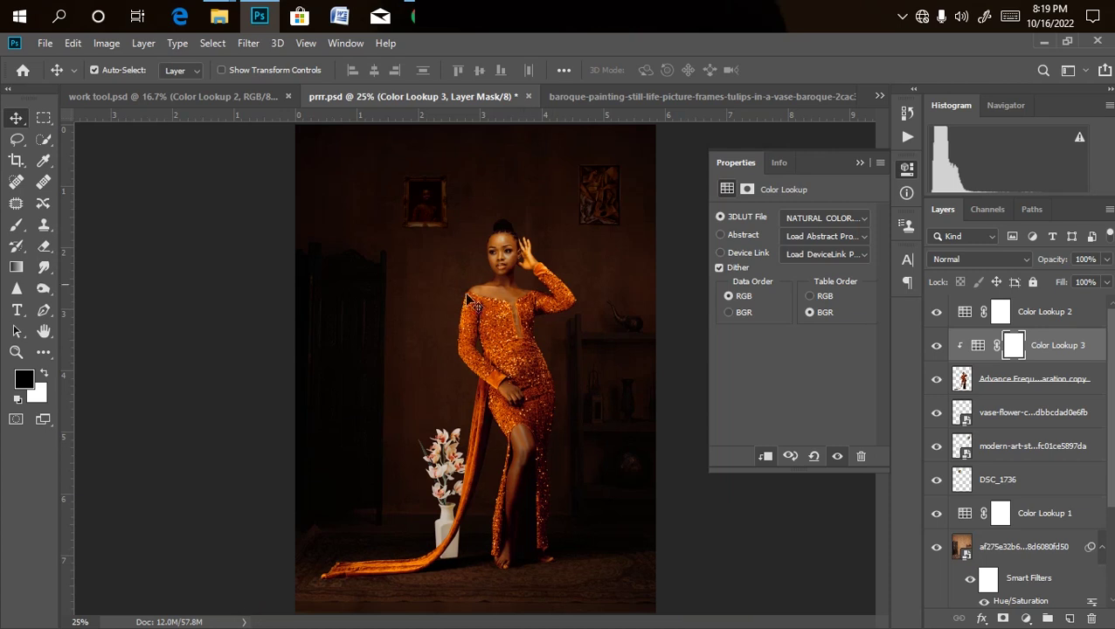
key(ctrl+plus)
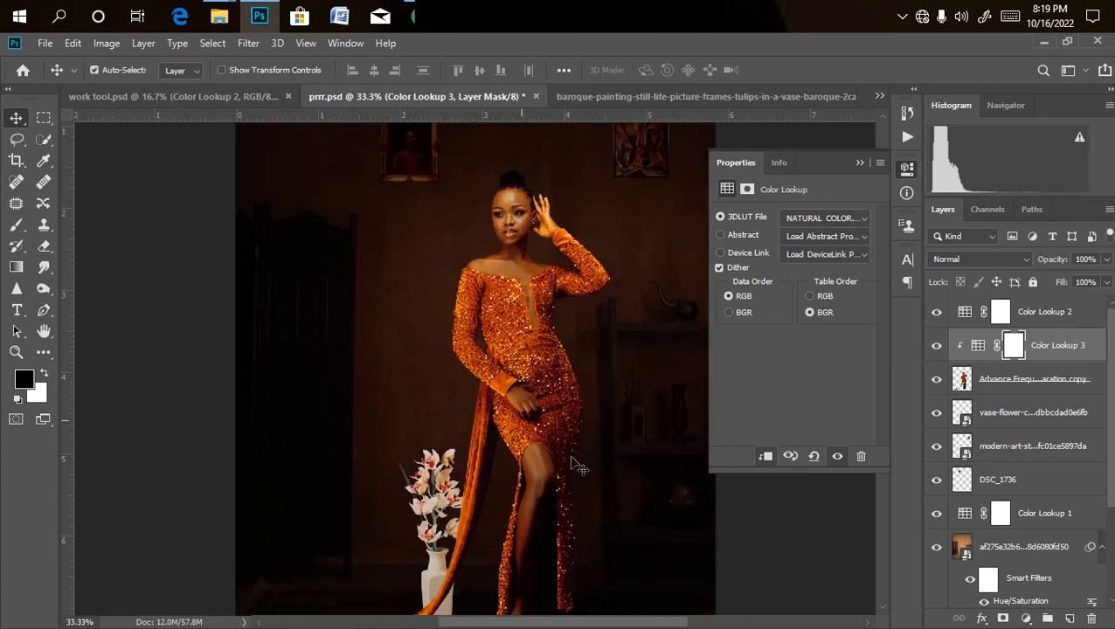
key(ctrl+minus)
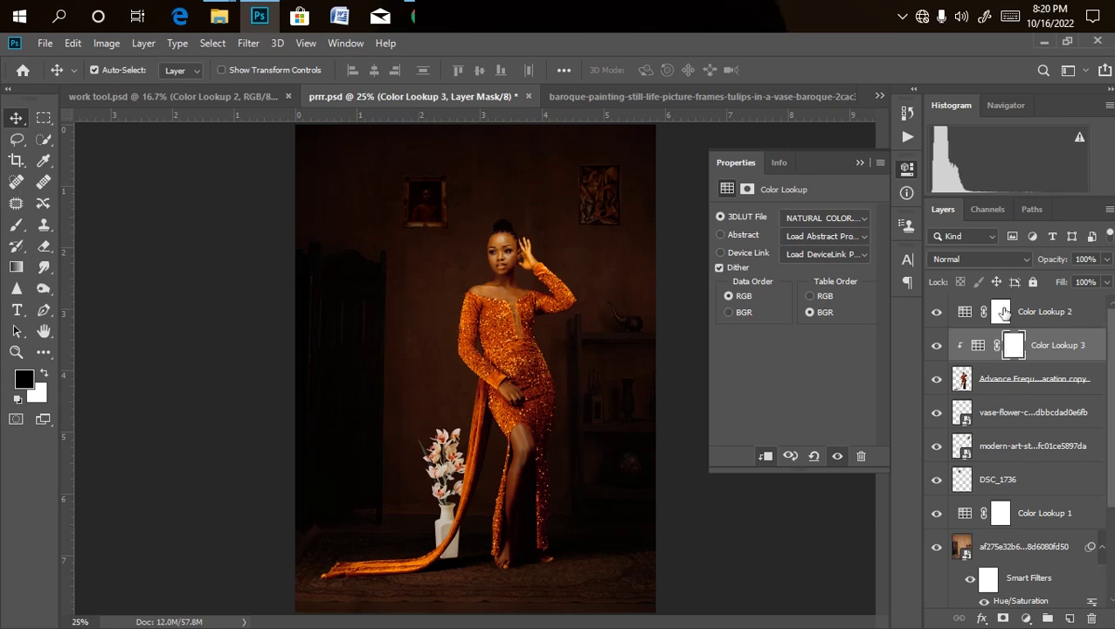
key(ctrl+i)
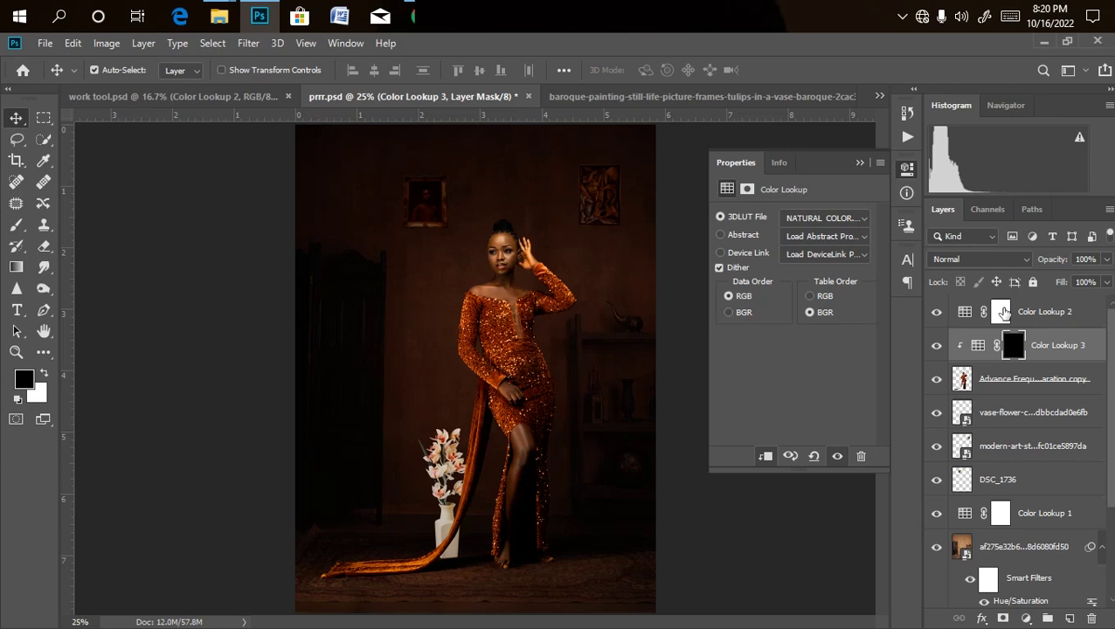
Using a small white brush at 100% opacity, paint the NATURAL COLOR adjustment's mask over the woman's face, neck and shoulders.
click(17, 226)
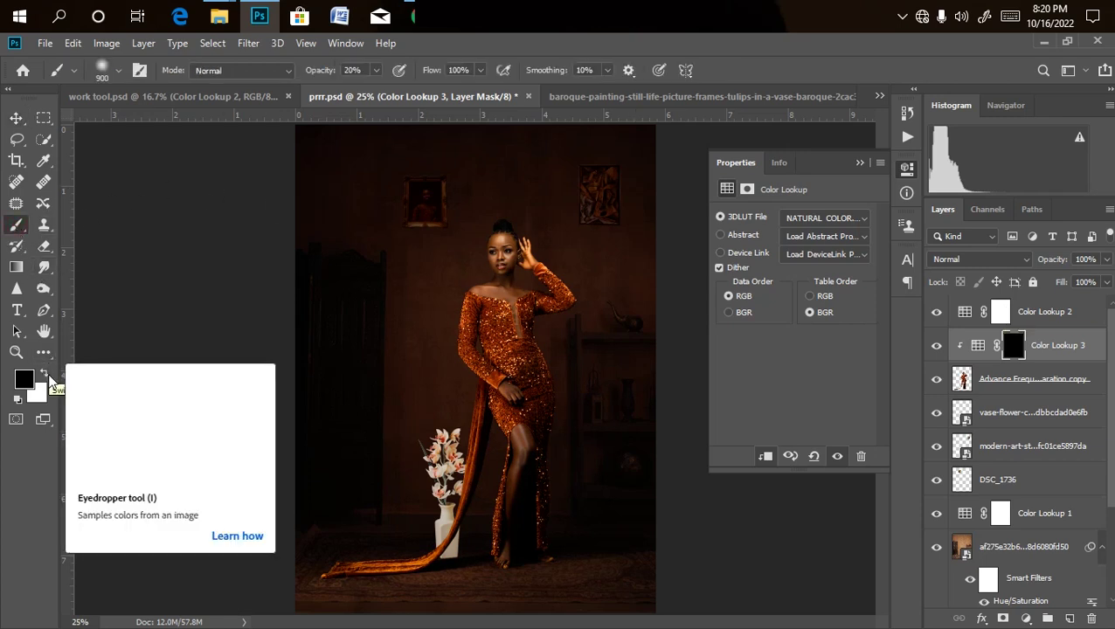
click(43, 373)
scroll(473, 234, up, 1)
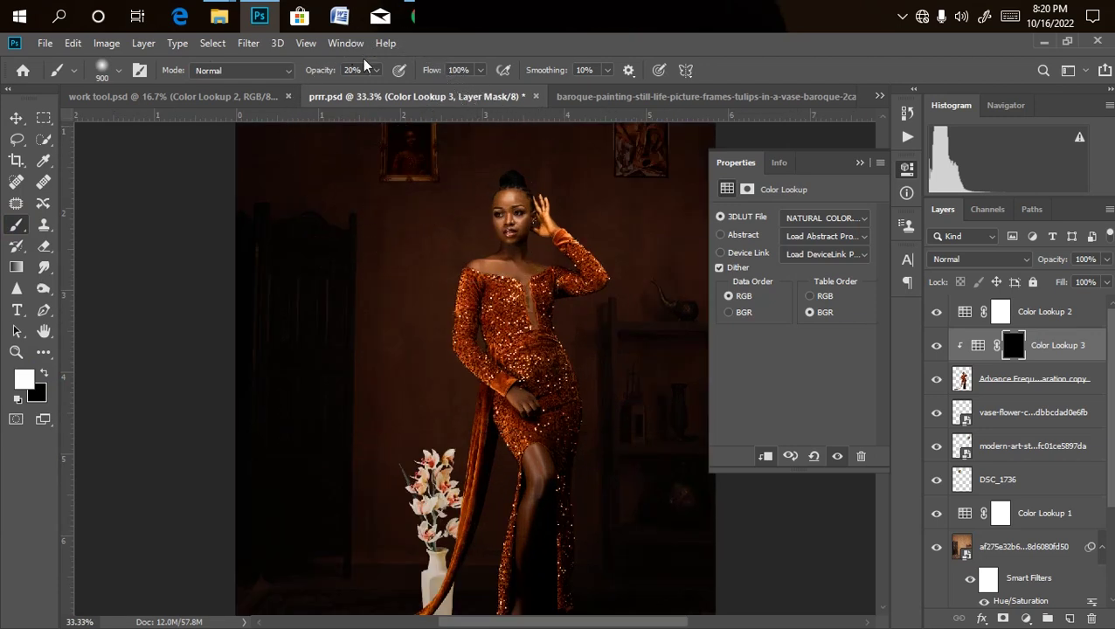
mouse_move(376, 77)
mouse_down()
mouse_move(402, 94)
mouse_move(438, 94)
mouse_up()
key(bracketleft)
key(bracketleft)
key(bracketleft)
key(bracketleft)
key(bracketleft)
key(bracketleft)
key(bracketleft)
key(bracketleft)
key(bracketleft)
key(bracketleft)
key(bracketleft)
scroll(490, 259, up, 1)
key(bracketleft)
key(bracketleft)
key(bracketleft)
drag(524, 301, 498, 494)
key(ctrl+r)
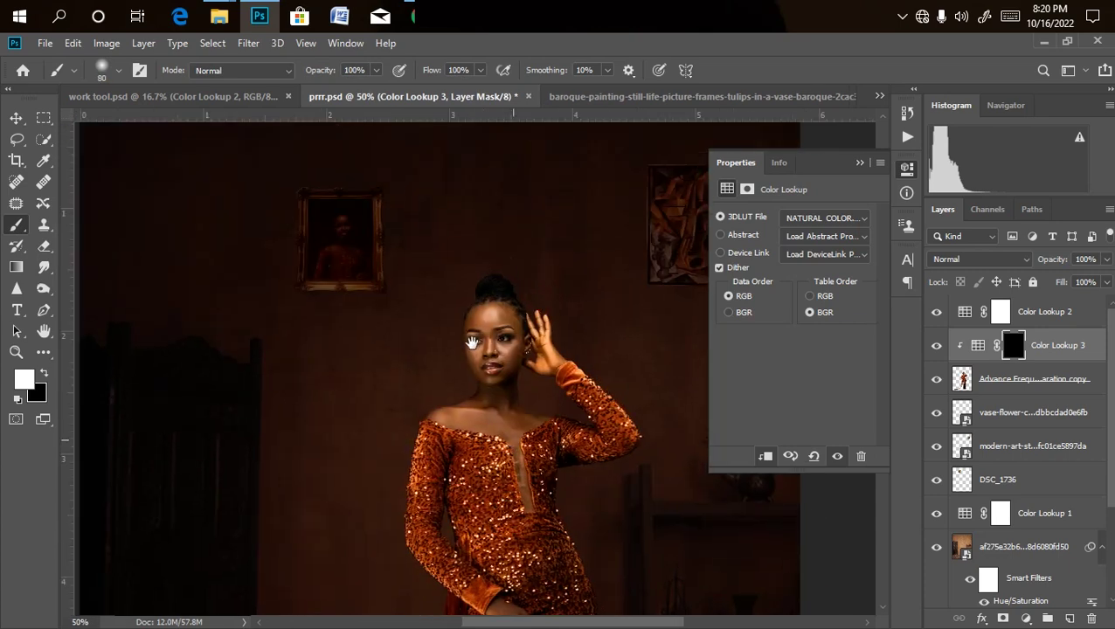
key(bracketleft)
mouse_move(498, 325)
mouse_down()
mouse_move(501, 364)
mouse_move(511, 355)
mouse_move(482, 348)
mouse_move(508, 379)
mouse_move(514, 424)
mouse_move(502, 393)
mouse_up()
key(bracketleft)
mouse_move(455, 420)
mouse_down()
mouse_move(488, 420)
mouse_move(450, 417)
mouse_move(492, 388)
mouse_up()
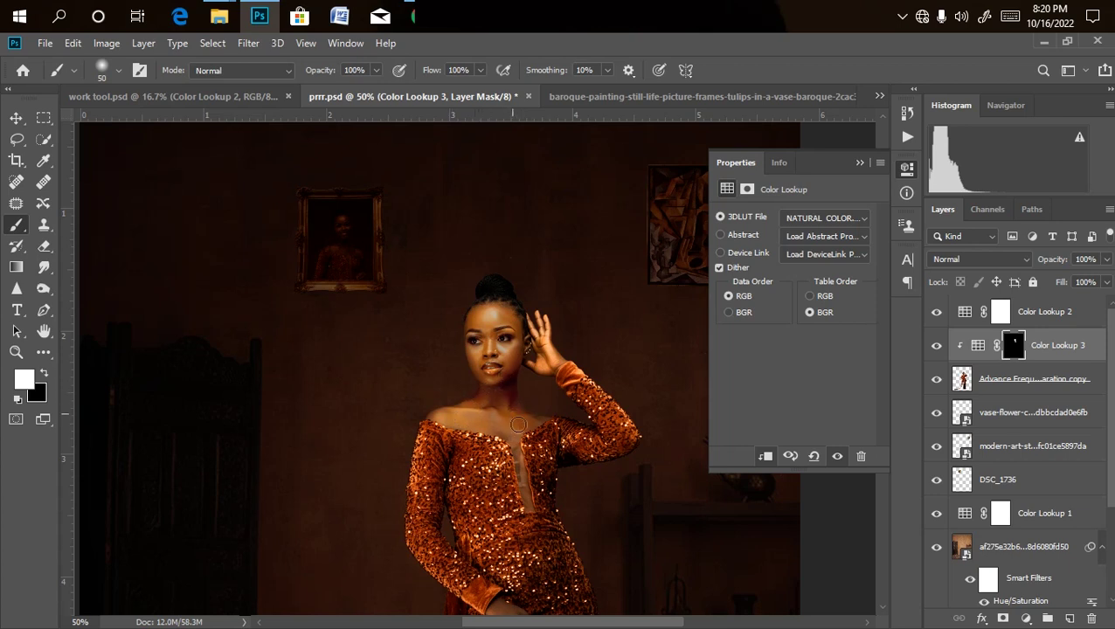
Paint white on the NATURAL COLOR adjustment's mask over the skin in the dress's plunging neckline and the raised hand.
key(bracketleft)
drag(513, 442, 525, 495)
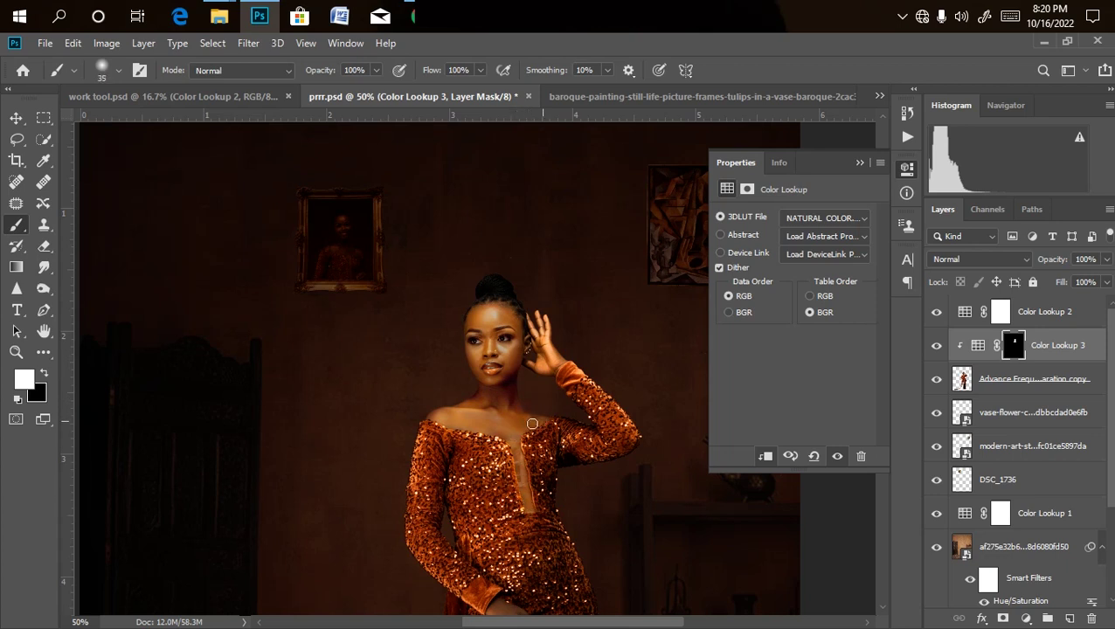
drag(541, 324, 553, 364)
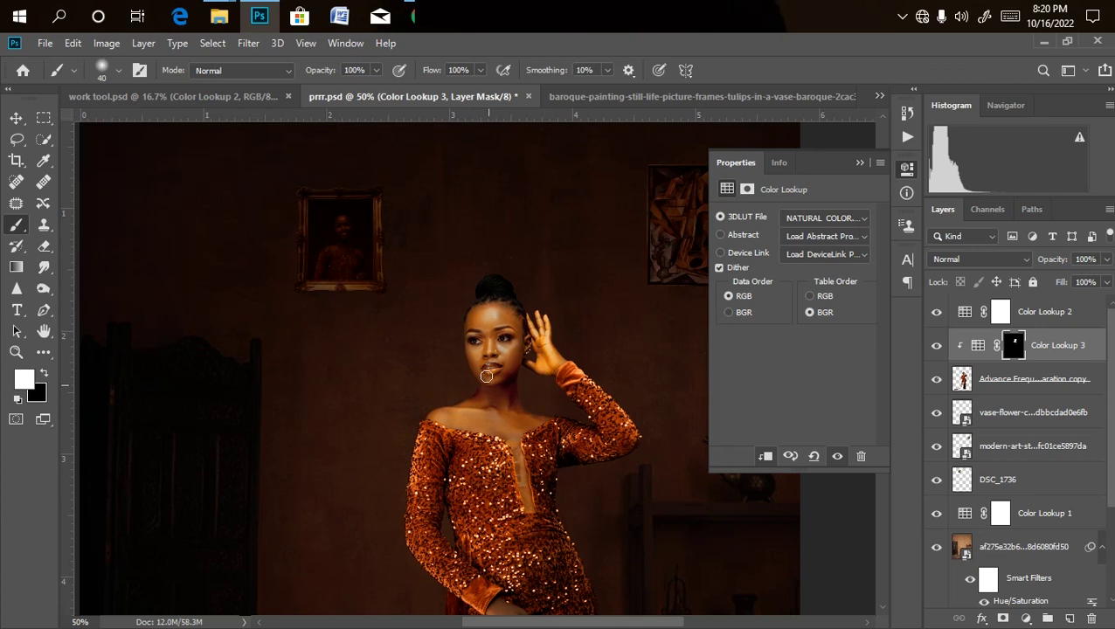
Paint white on the NATURAL COLOR adjustment's mask over the woman's lowered hand, exposed leg and feet, enlarging the brush for the leg.
scroll(450, 418, down, 5)
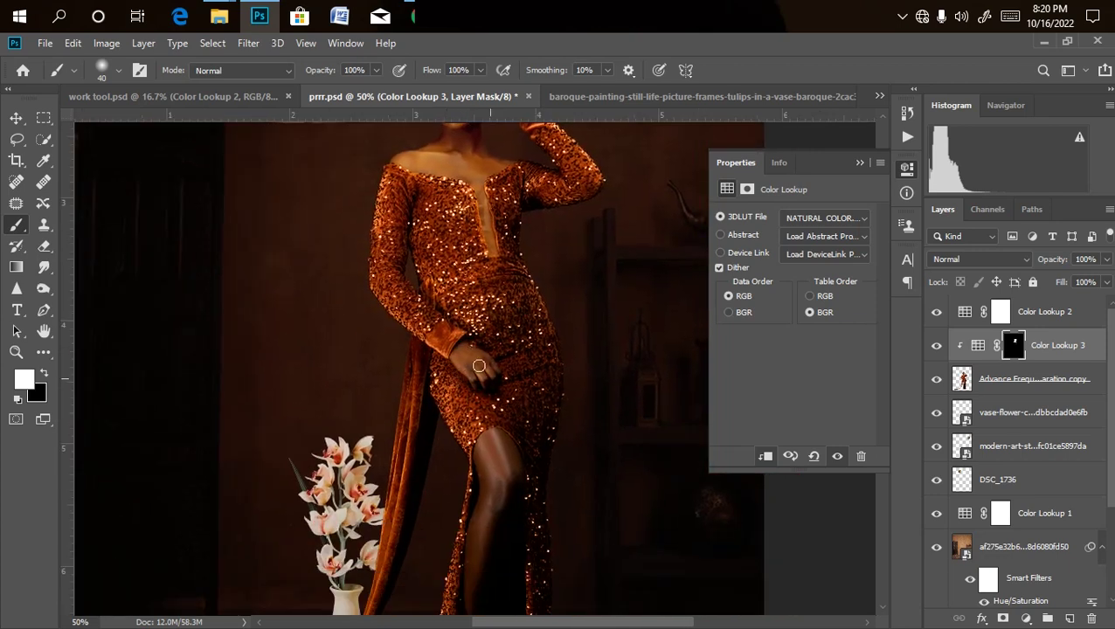
mouse_move(473, 531)
mouse_down()
mouse_move(485, 381)
mouse_move(472, 338)
mouse_move(505, 265)
mouse_move(522, 290)
mouse_move(524, 335)
mouse_move(508, 344)
mouse_move(506, 286)
mouse_move(483, 534)
mouse_move(469, 530)
mouse_move(550, 520)
mouse_up()
key(bracketright)
key(bracketright)
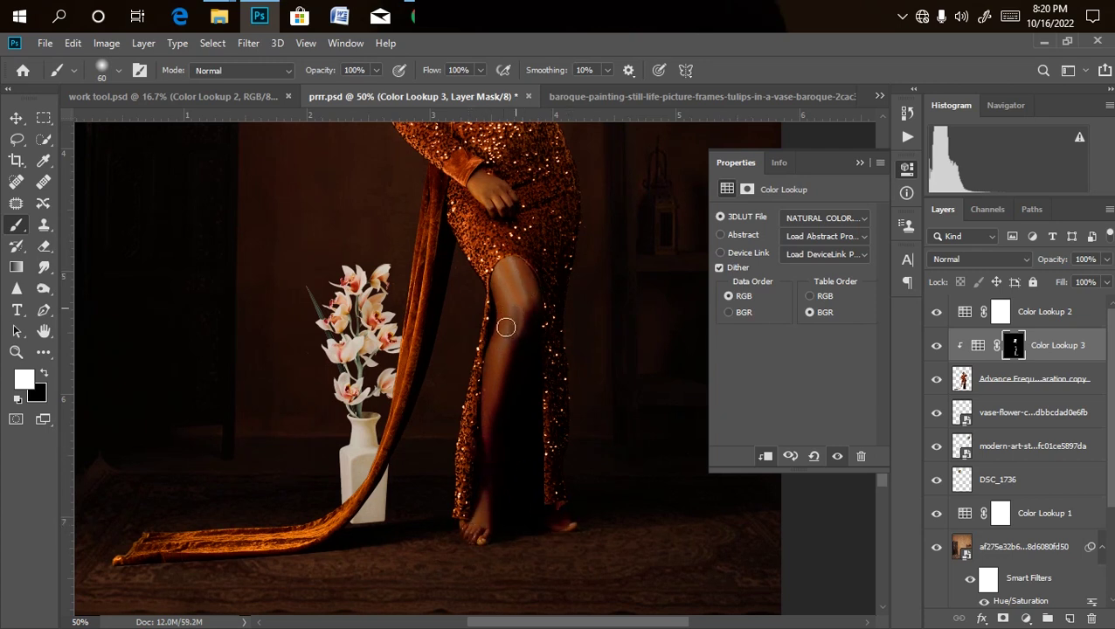
key(ctrl+minus)
key(ctrl+minus)
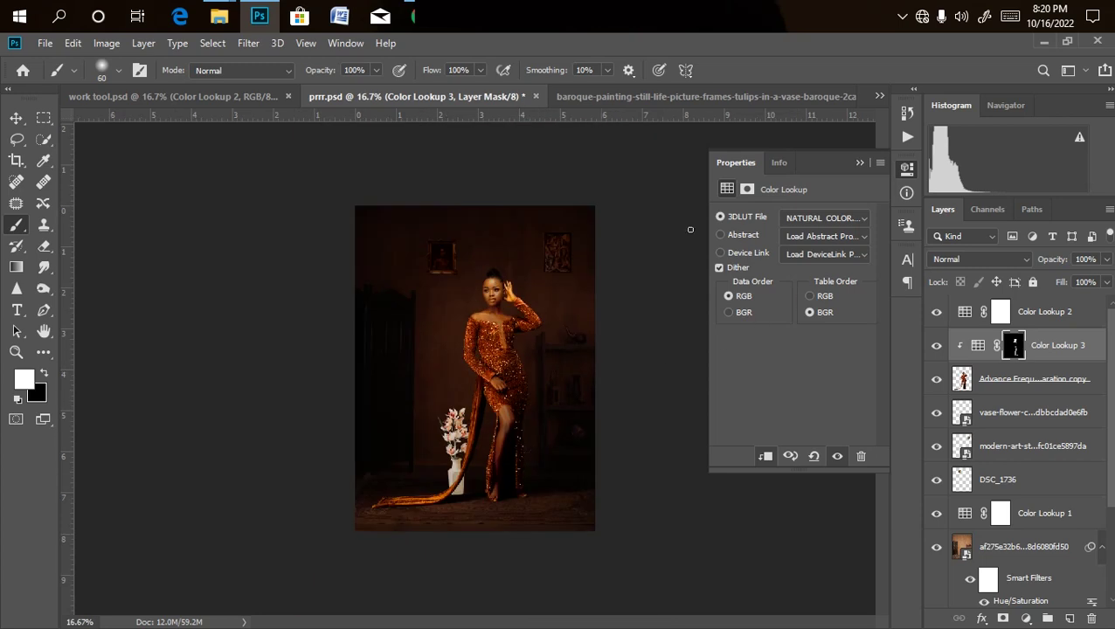
key(ctrl+plus)
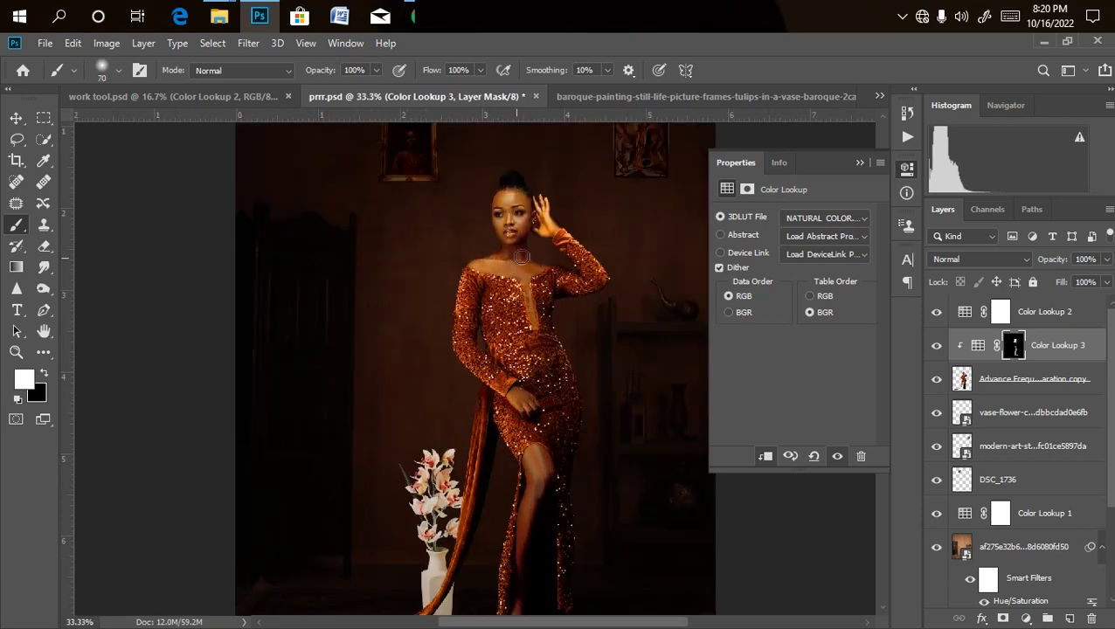
Reduce the opacity of the clipped NATURAL COLOR adjustment to 40% and check the skin tone against the whole scene.
click(1103, 262)
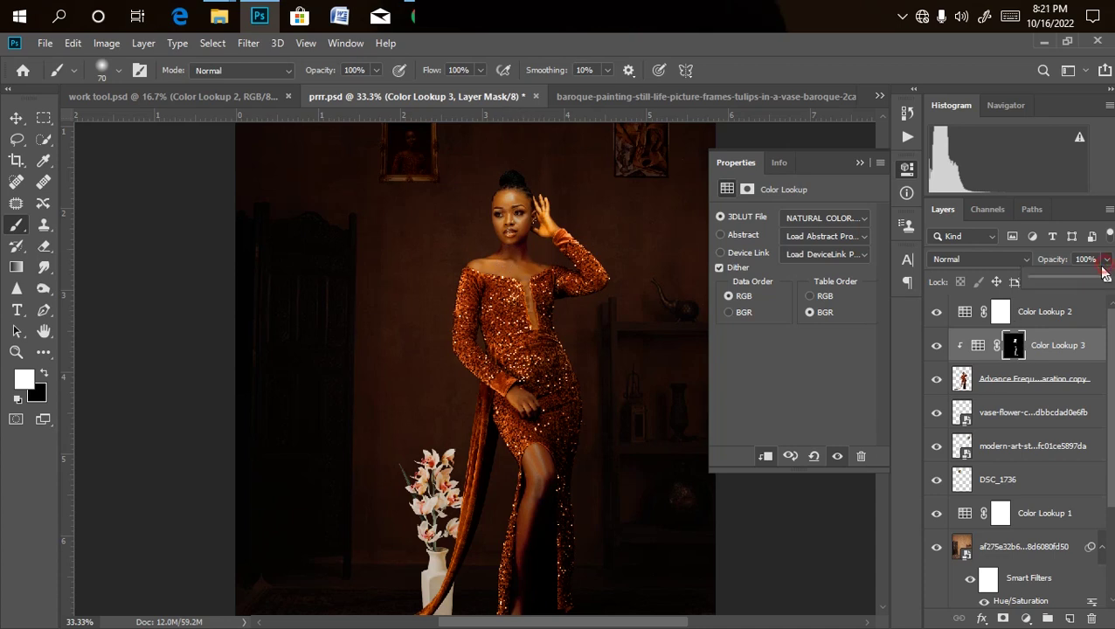
drag(1071, 281, 1064, 302)
key(ctrl+minus)
key(ctrl+minus)
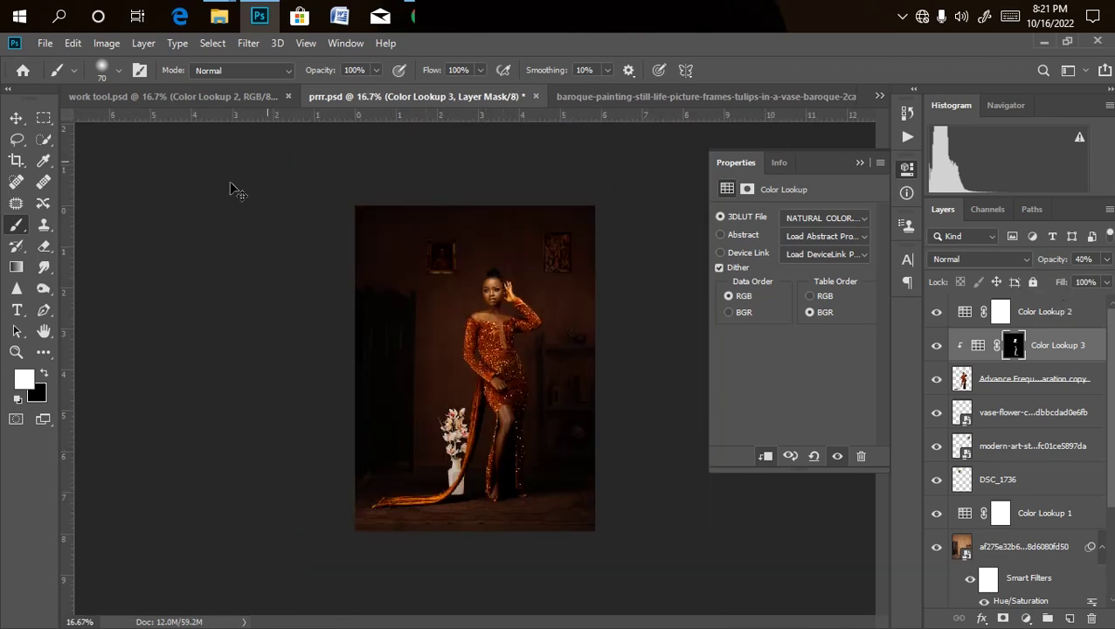
key(ctrl+plus)
key(ctrl+minus)
key(ctrl+minus)
key(ctrl+plus)
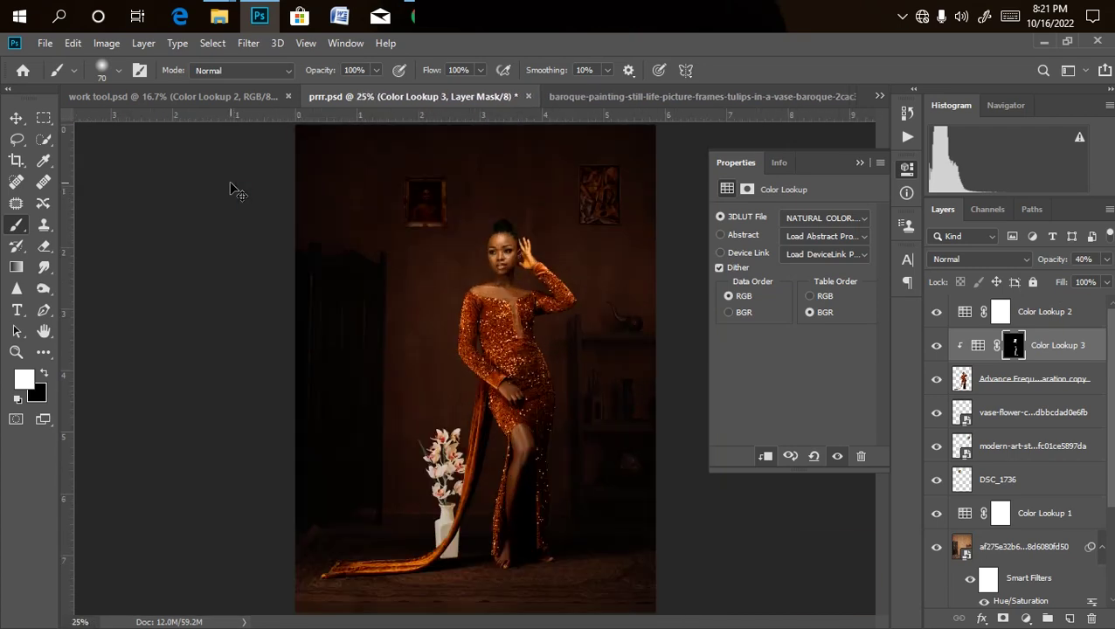
key(ctrl+minus)
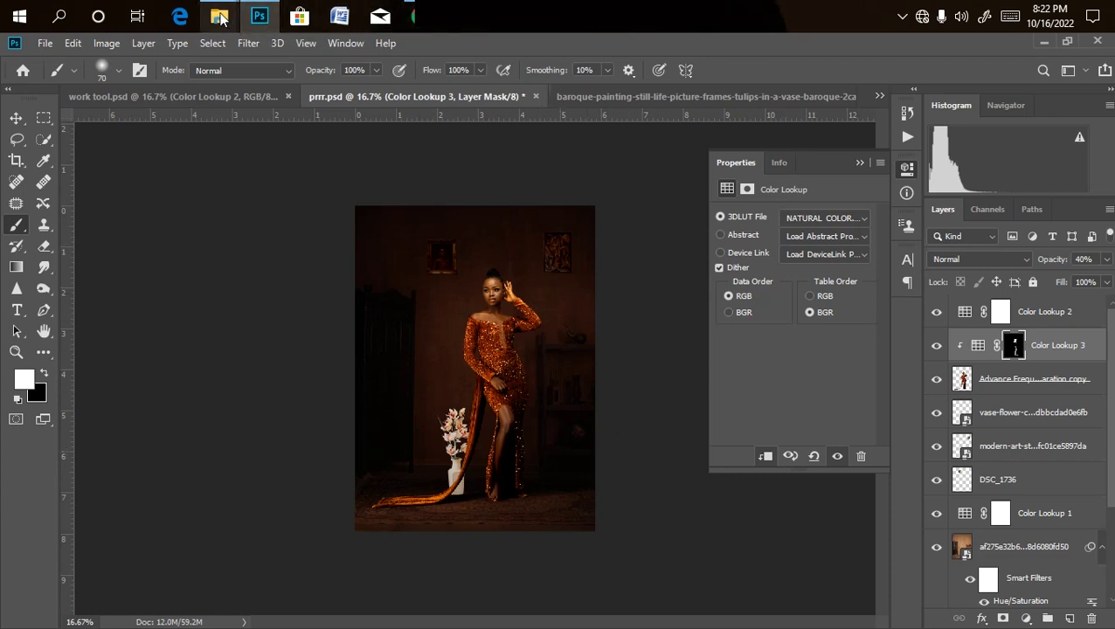
Place window frame 3 from the overlays folder as slanted bars rising across the woman's upper body, and move its layer beneath her cut-out.
mouse_move(218, 16)
click(426, 120)
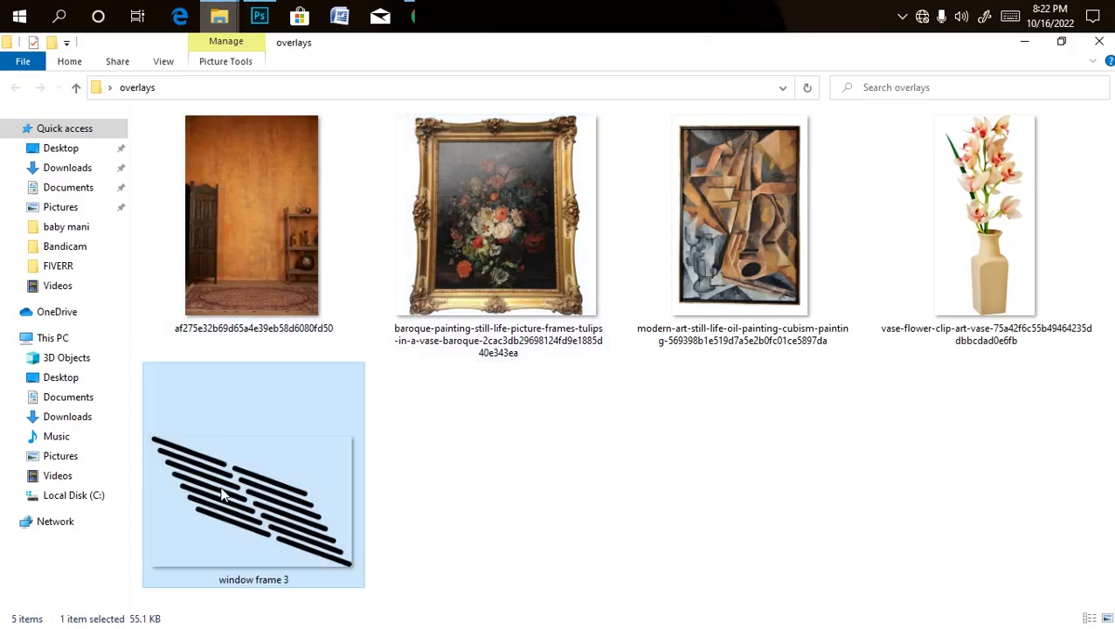
drag(284, 466, 469, 333)
drag(309, 286, 335, 390)
drag(461, 391, 536, 328)
drag(373, 334, 372, 317)
drag(500, 350, 492, 344)
key(b)
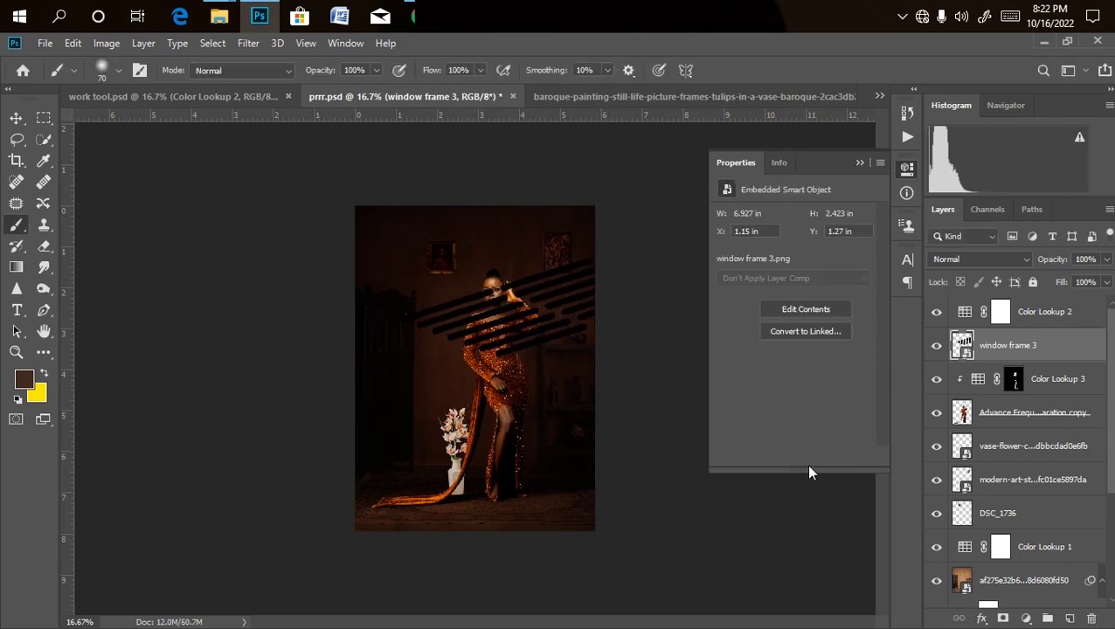
click(1027, 345)
drag(1028, 345, 1023, 419)
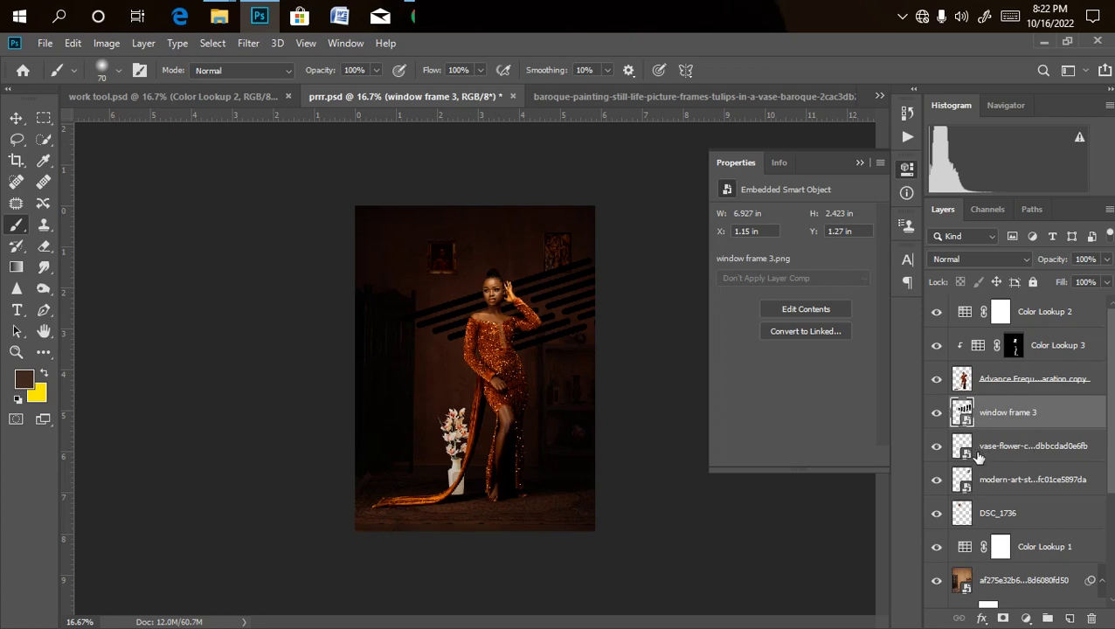
Load the window frame 3 layer's shape as a selection and add a Curves adjustment masked to those bars.
ctrl+click(962, 411)
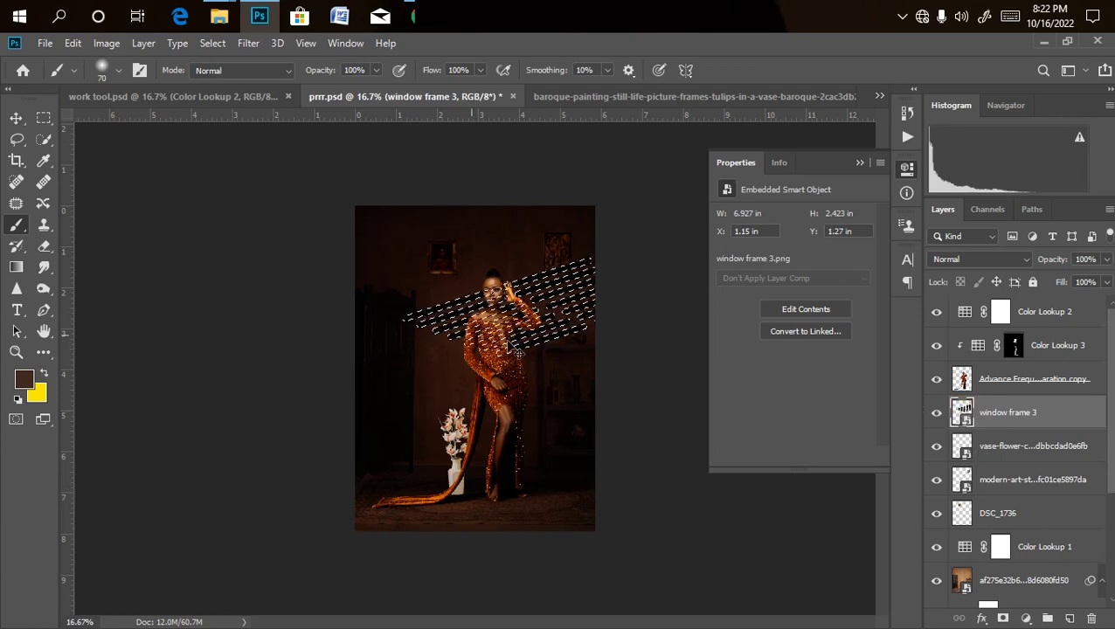
key(ctrl+plus)
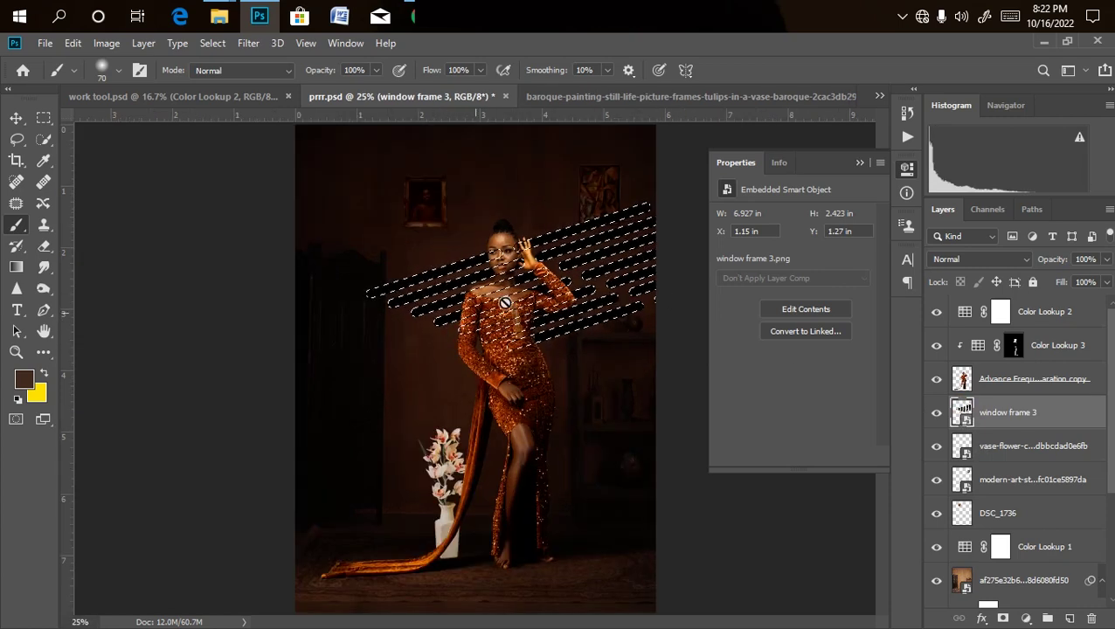
key(ctrl+minus)
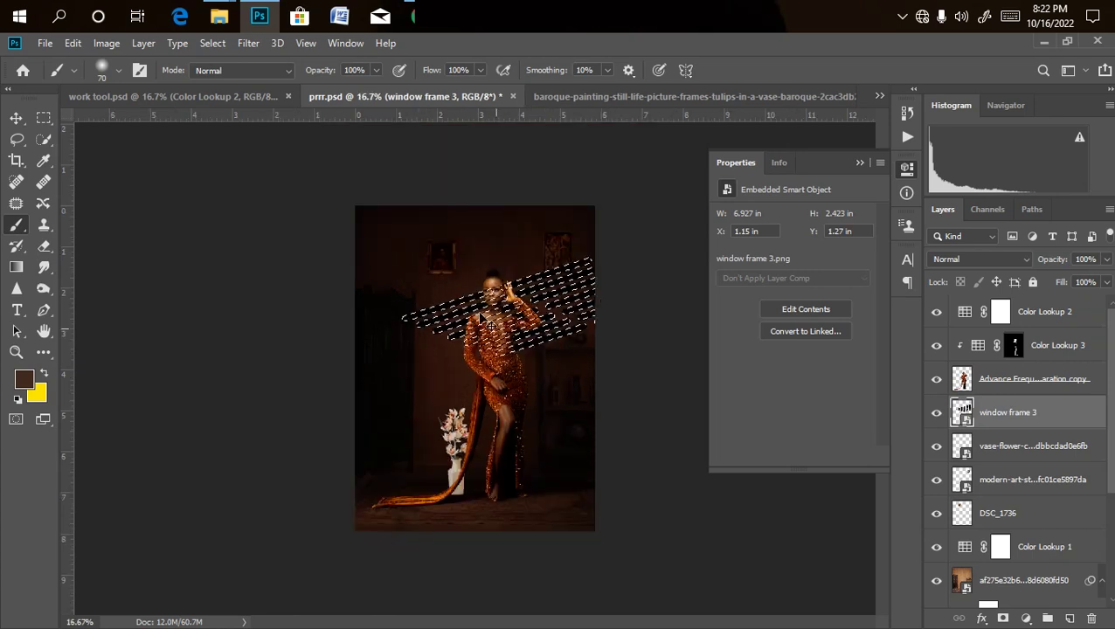
click(1026, 618)
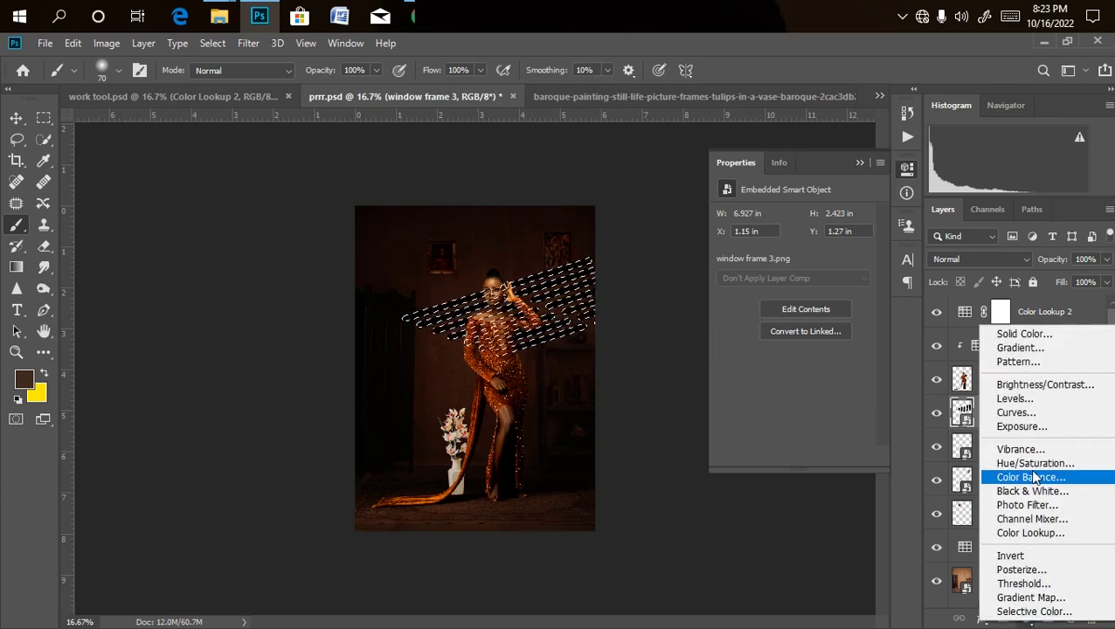
click(1033, 412)
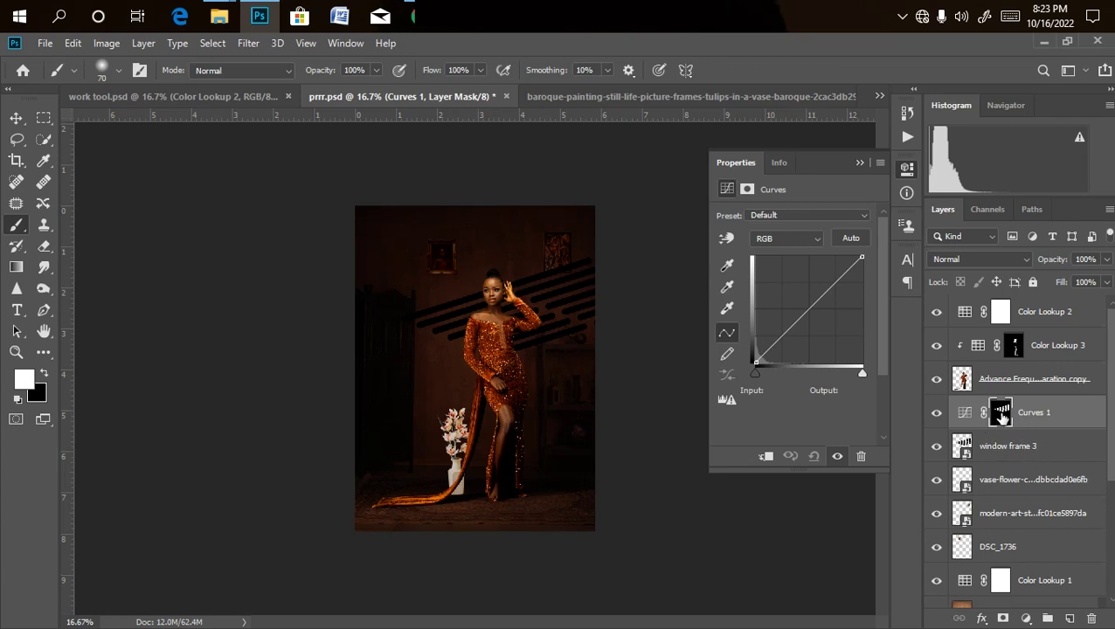
Delete the window frame 3 layer and raise the midtones of the masked Curves adjustment to brighten the bars on the wall.
click(1056, 451)
key(Delete)
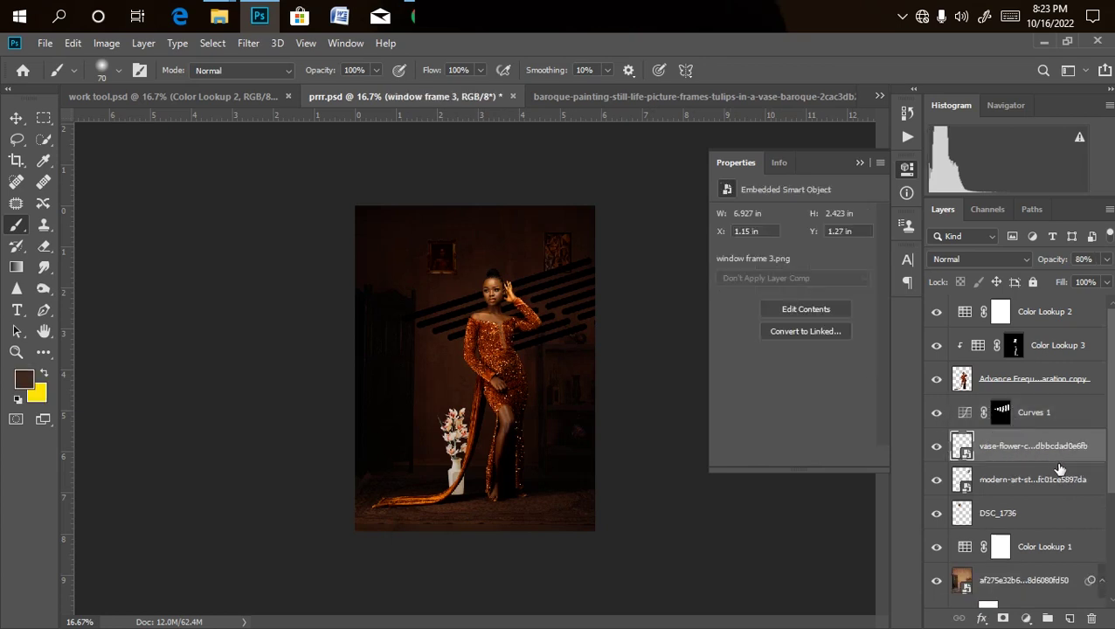
click(1048, 418)
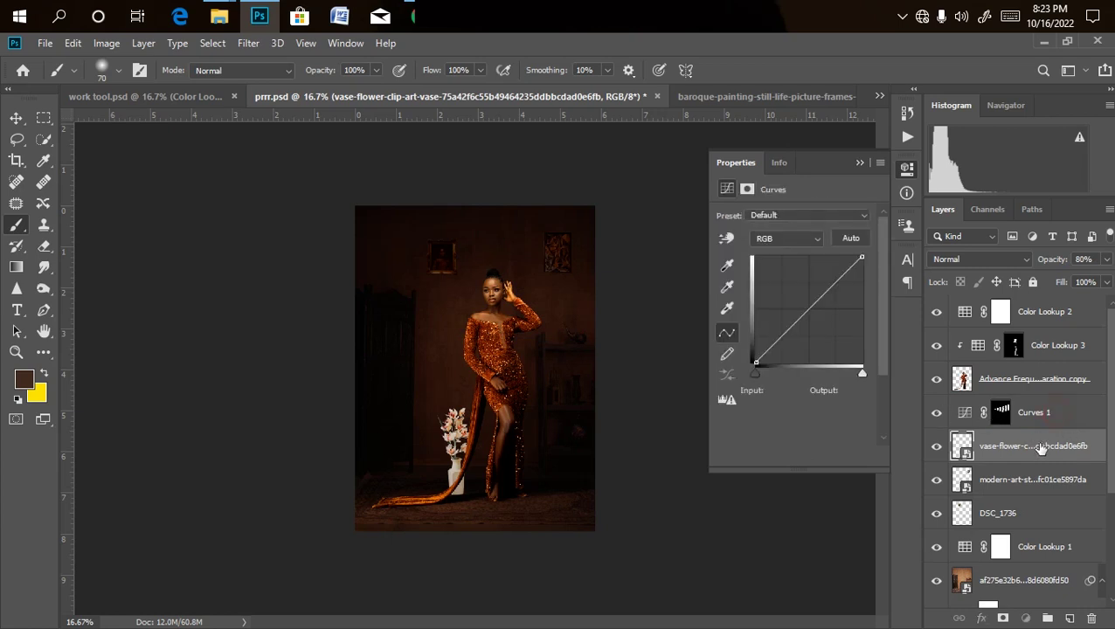
mouse_move(805, 303)
mouse_down()
mouse_move(797, 285)
mouse_move(806, 292)
mouse_up()
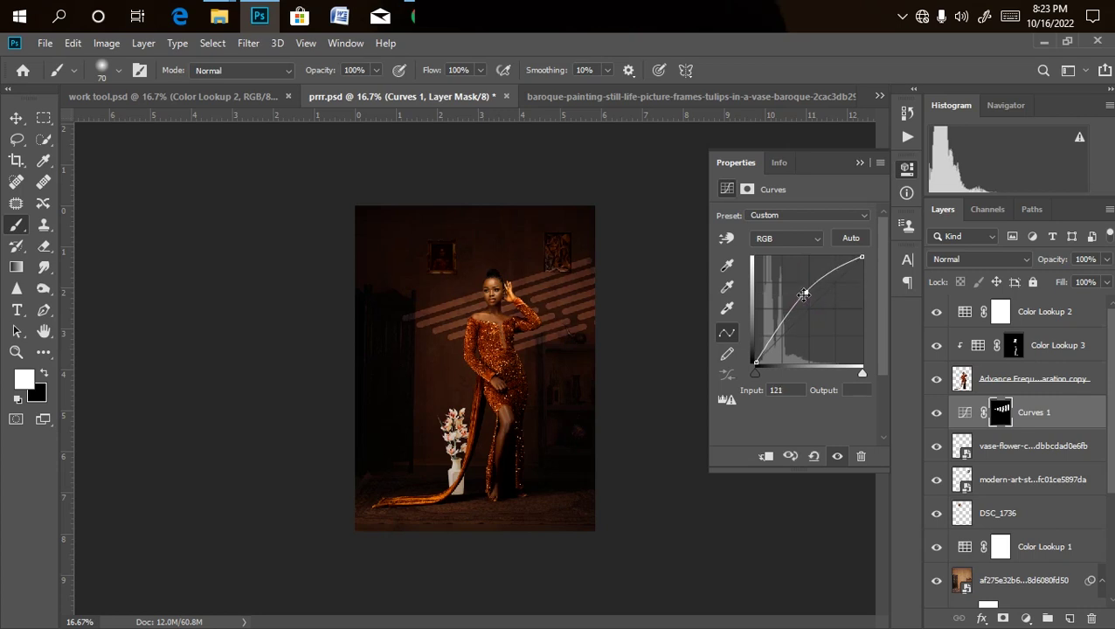
key(ctrl+plus)
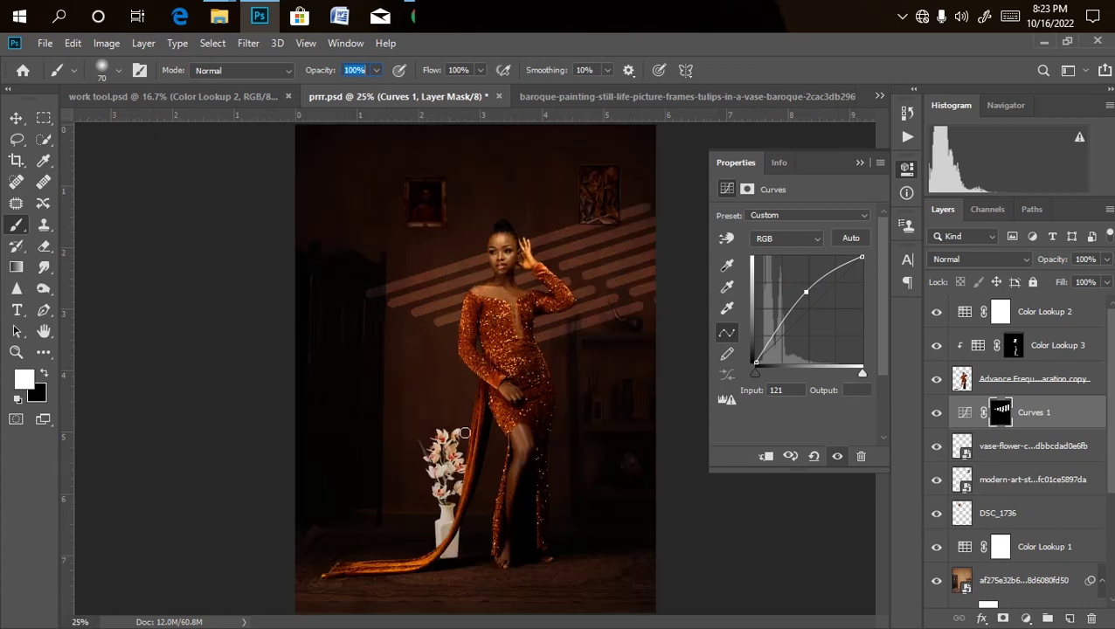
key(ctrl+minus)
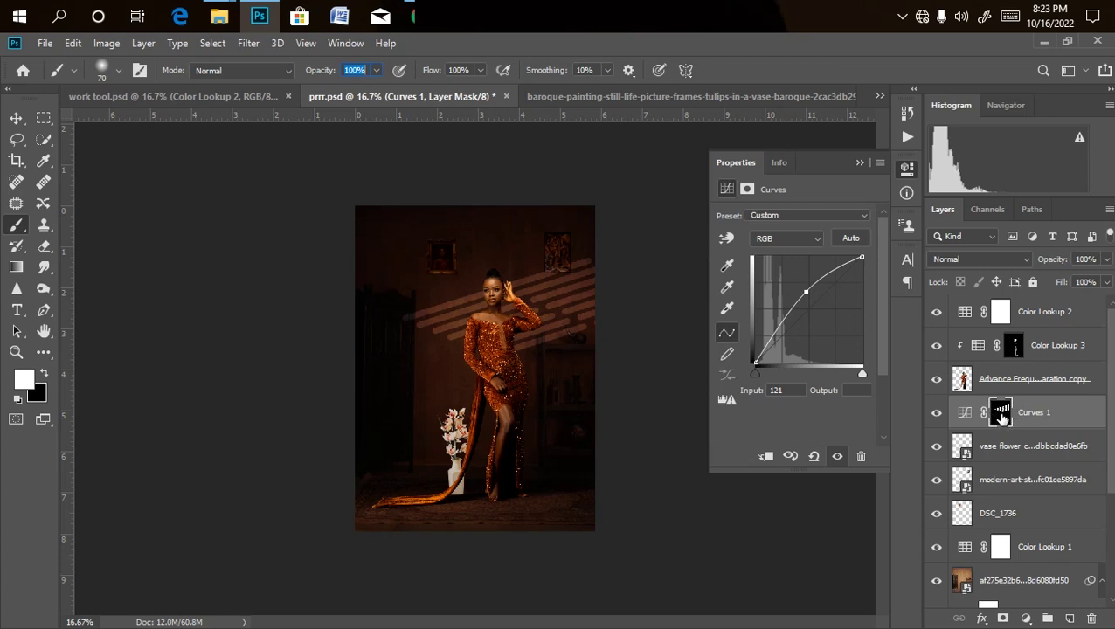
Apply a Gaussian Blur to the Curves adjustment's layer mask to soften the edges of the window-light bars.
click(248, 42)
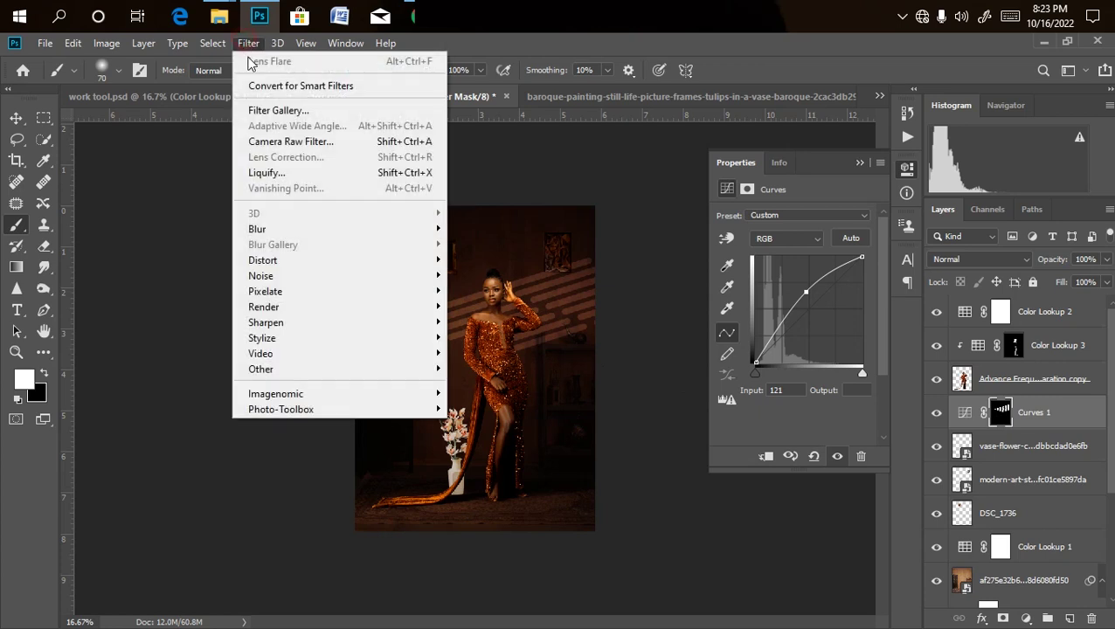
click(248, 43)
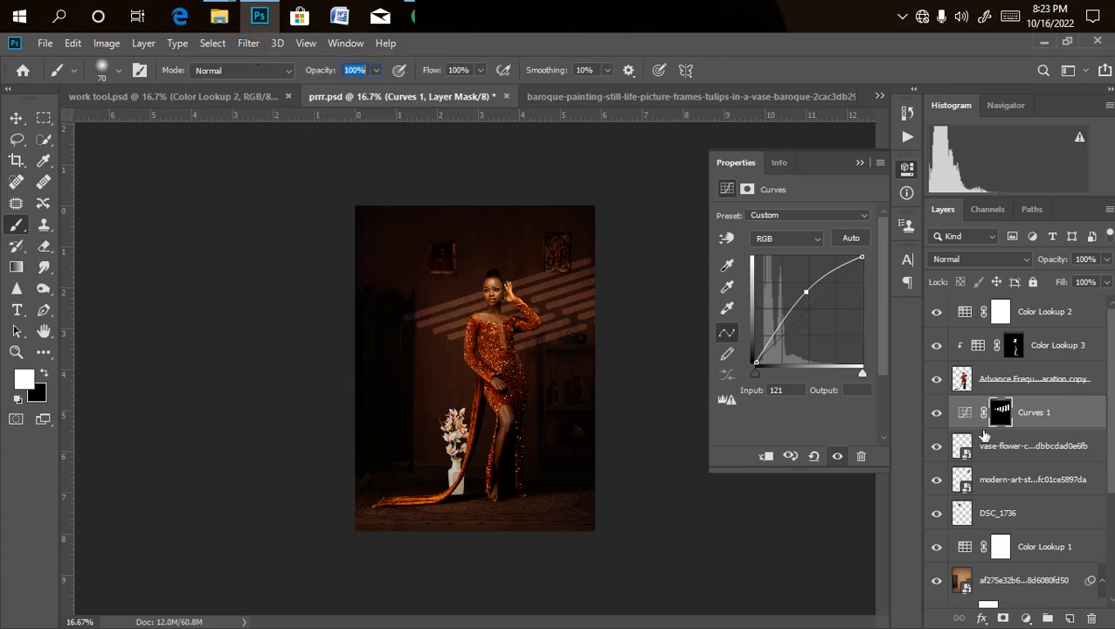
click(975, 405)
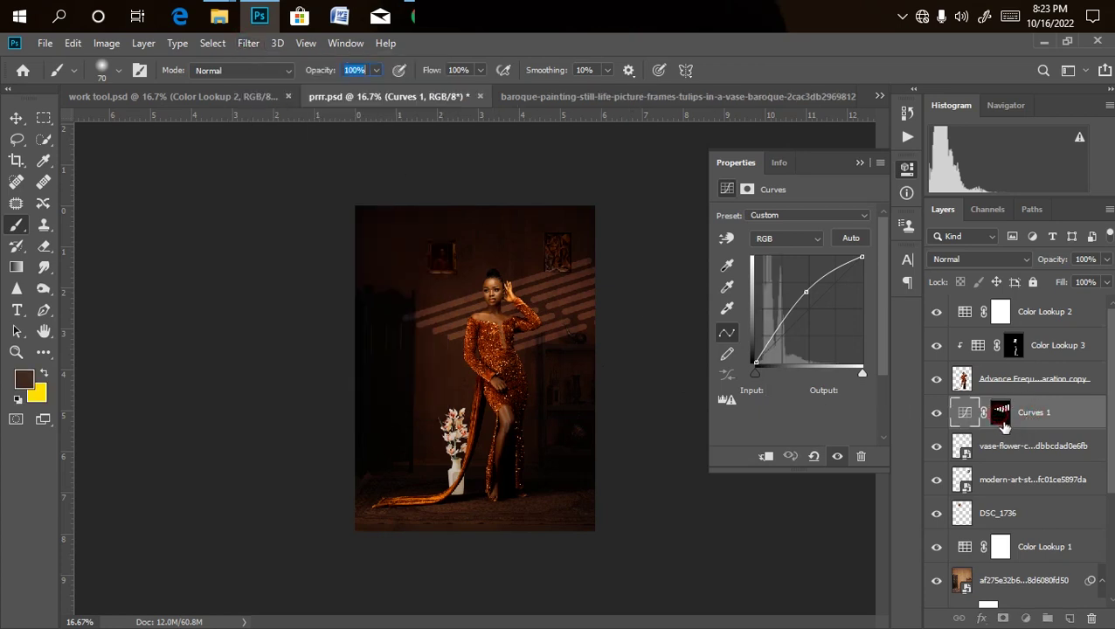
click(994, 419)
click(248, 43)
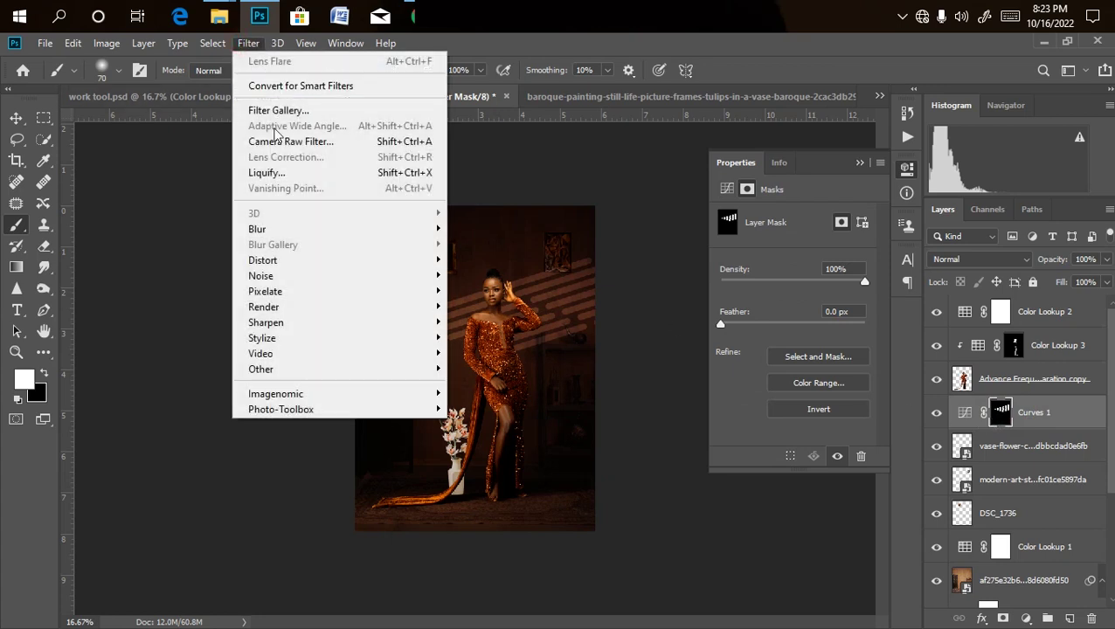
mouse_move(279, 229)
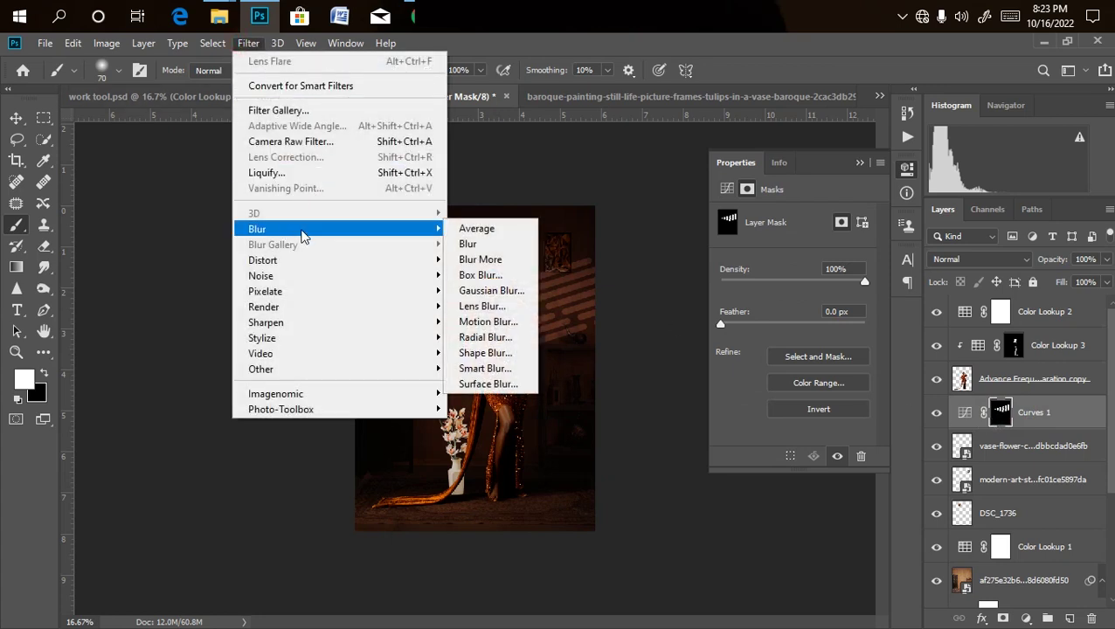
click(485, 292)
key(ctrl+plus)
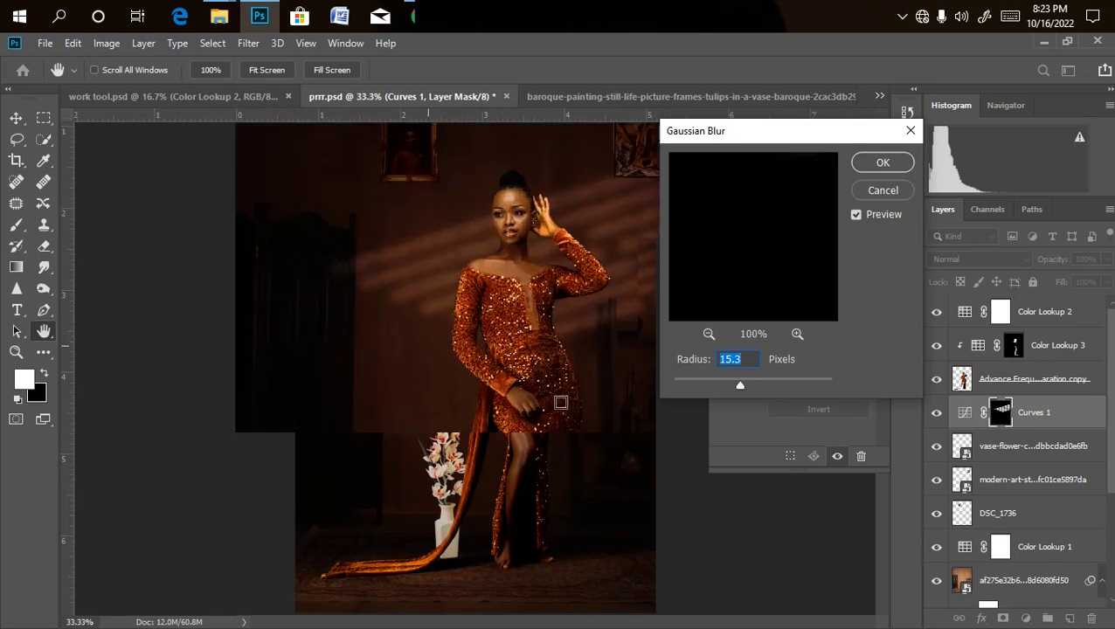
key(ctrl+minus)
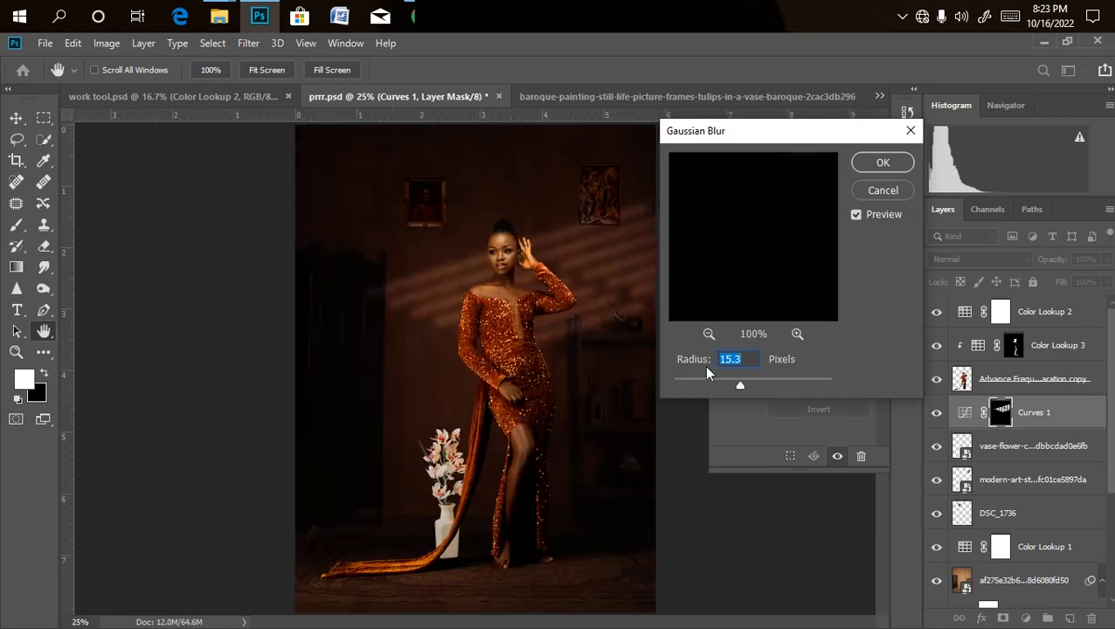
drag(693, 378, 735, 385)
key(Return)
Examine the softened window-light bars on the wall at several magnifications, both close up and with the whole image in view.
key(ctrl+minus)
key(ctrl+plus)
key(ctrl+plus)
key(ctrl+minus)
key(ctrl+minus)
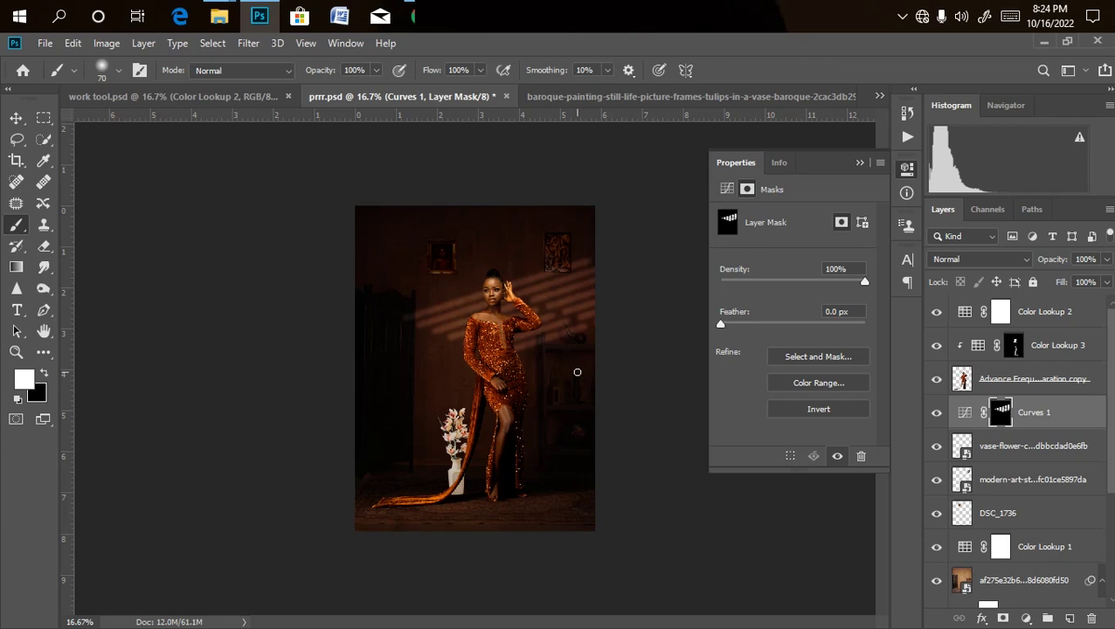
key(ctrl+minus)
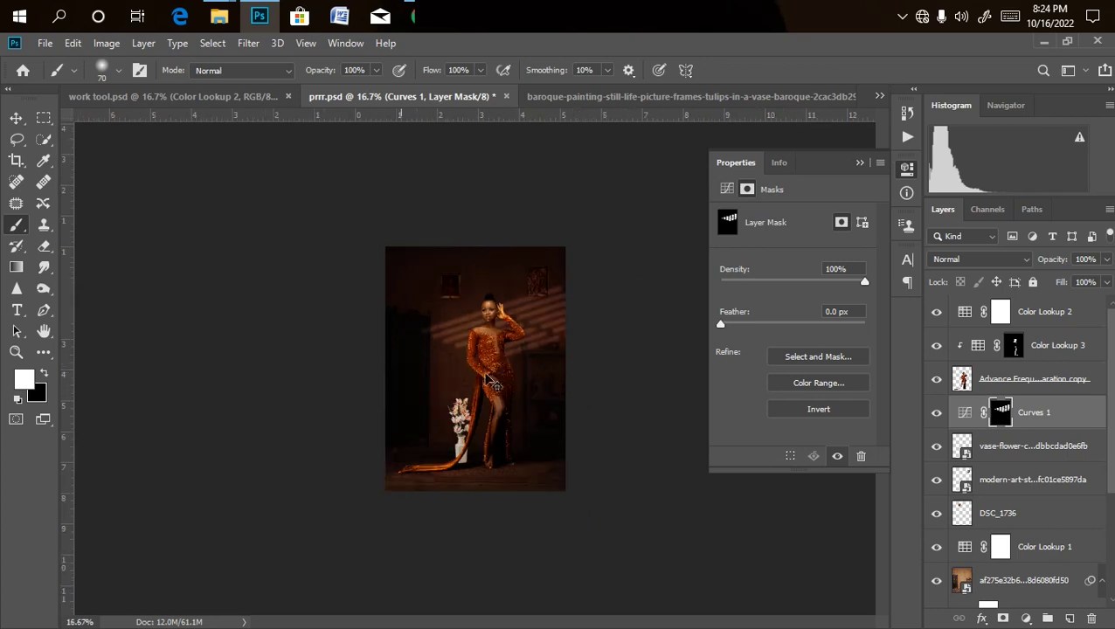
key(ctrl+plus)
key(ctrl+minus)
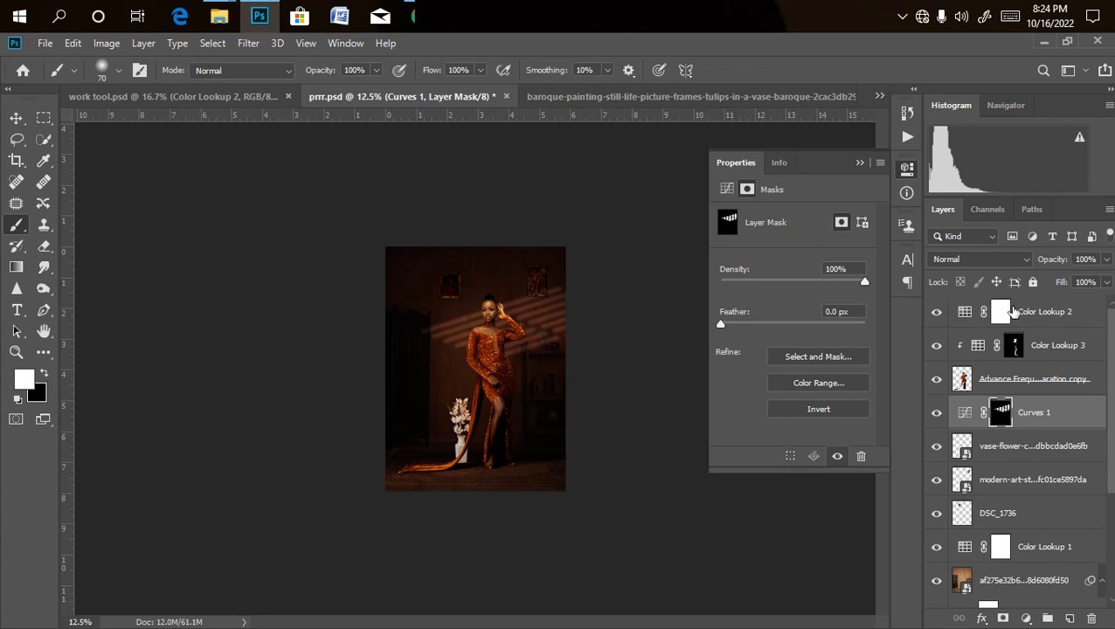
Add a Selective Color adjustment above Color Lookup 2 and set Black to +3% for the Blacks.
click(1082, 312)
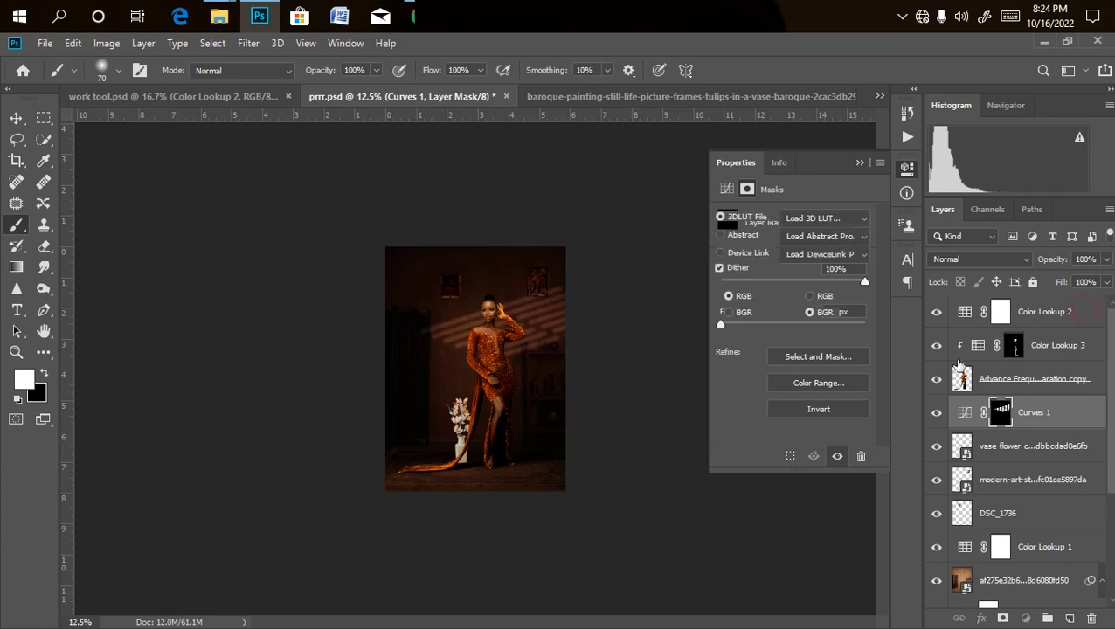
click(1027, 621)
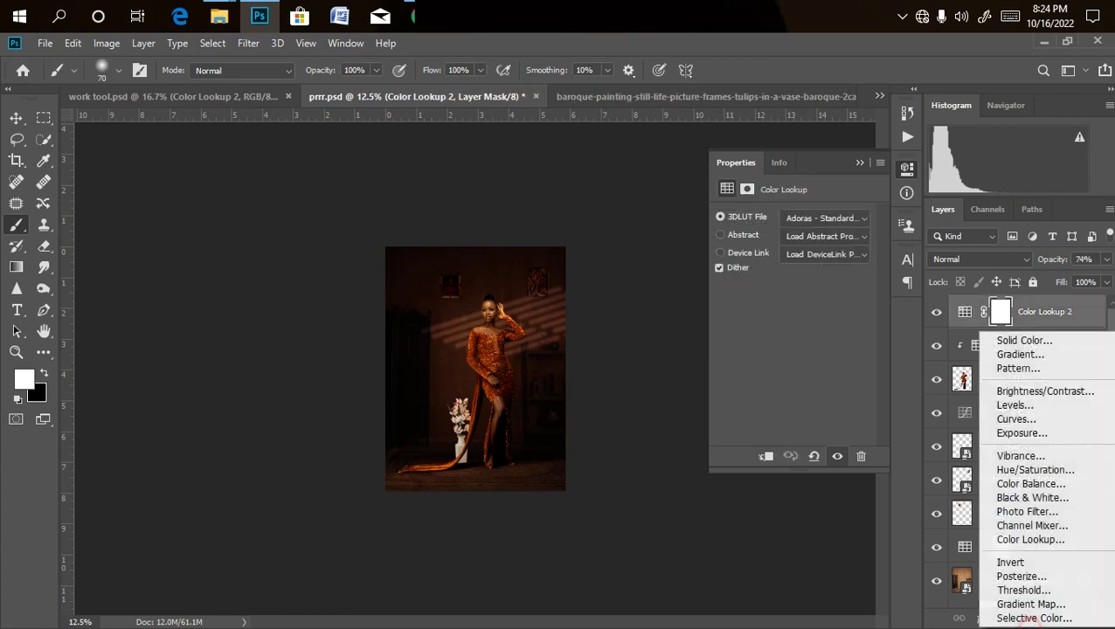
click(1020, 609)
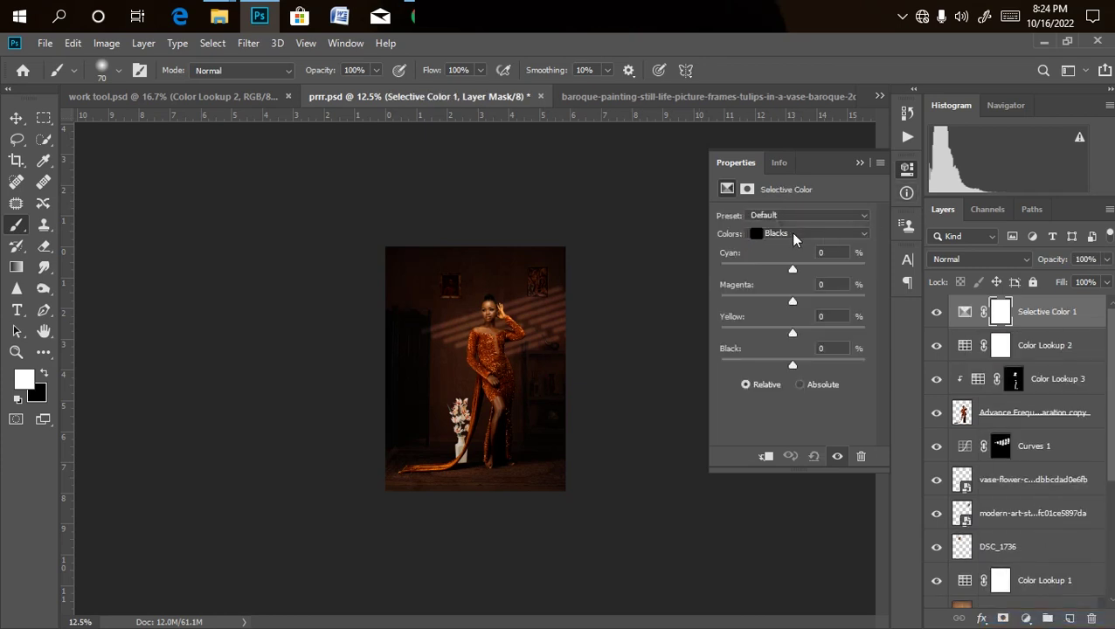
drag(794, 361, 797, 361)
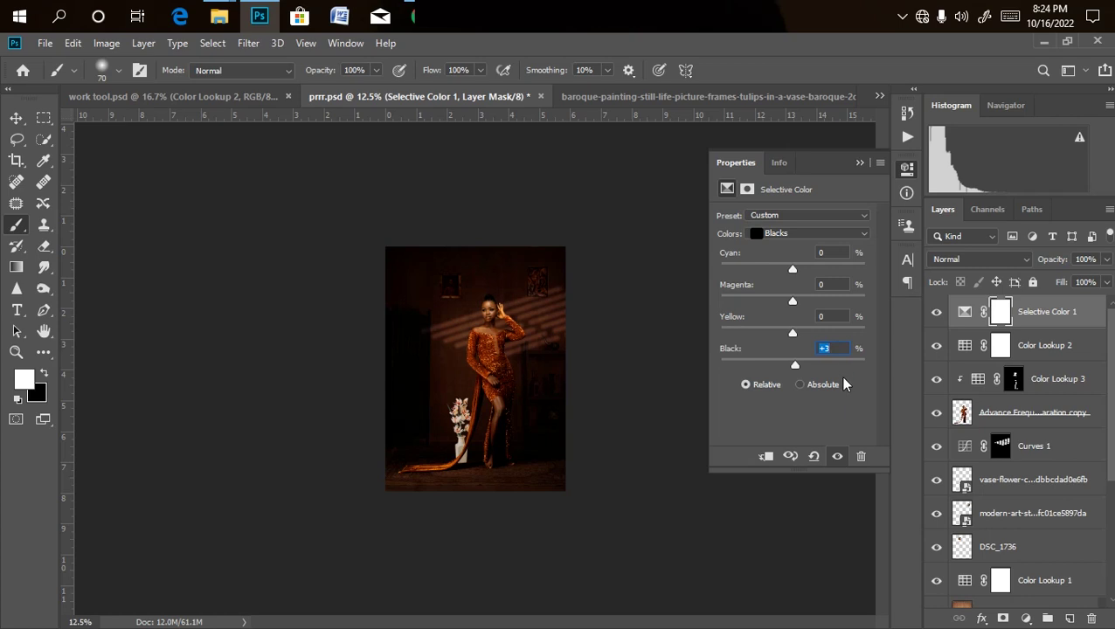
key(ctrl+plus)
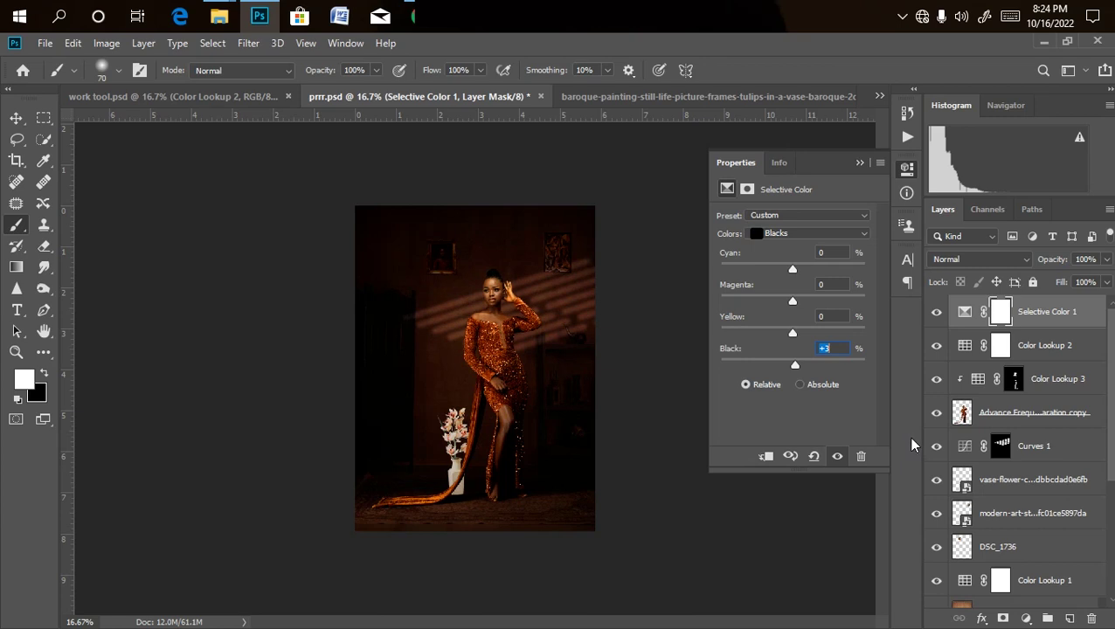
key(ctrl+plus)
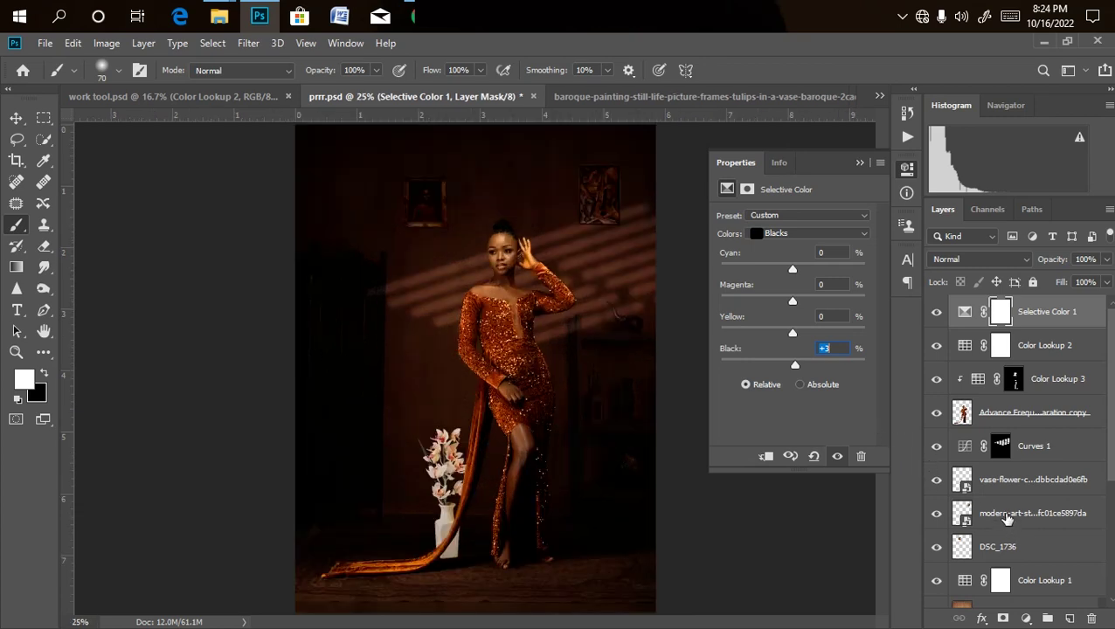
scroll(1007, 503, down, 3)
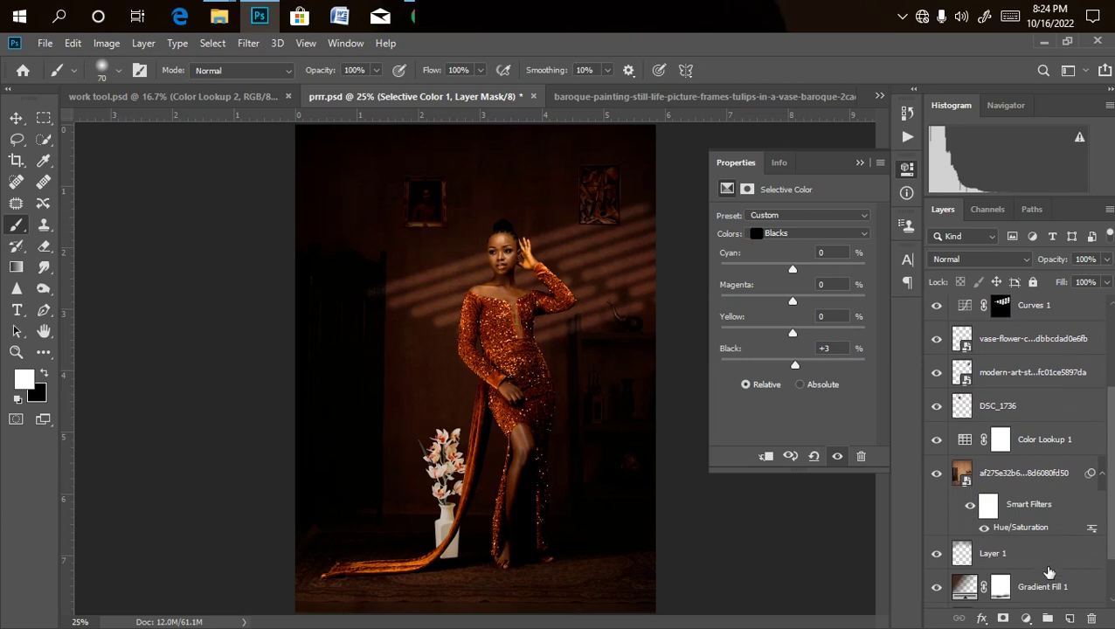
scroll(1049, 572, down, 1)
shift+click(1055, 574)
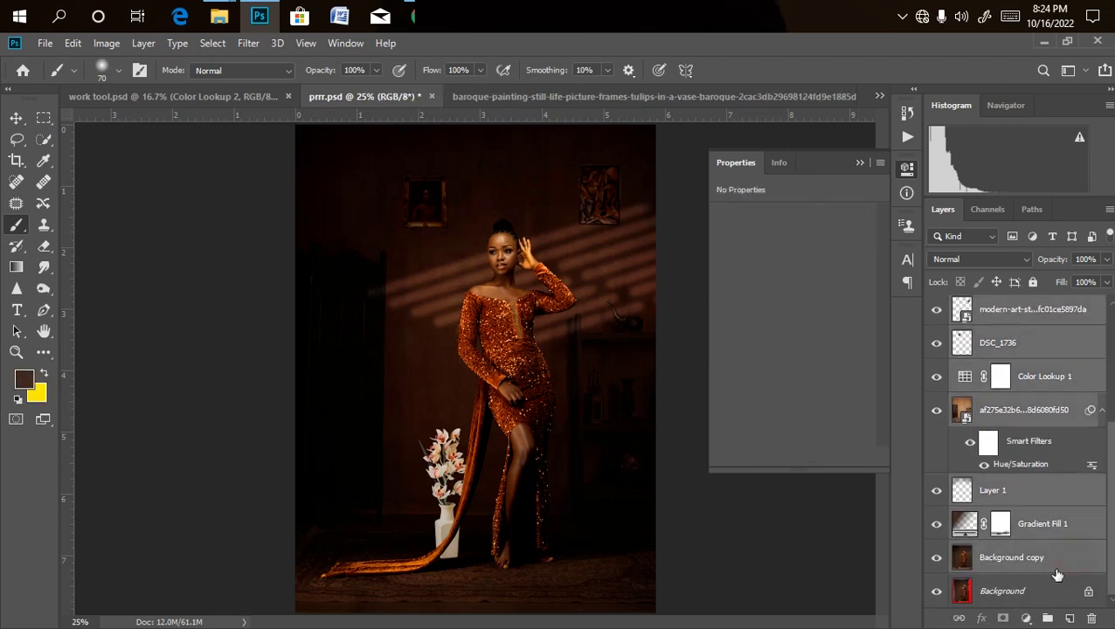
scroll(1018, 450, up, 4)
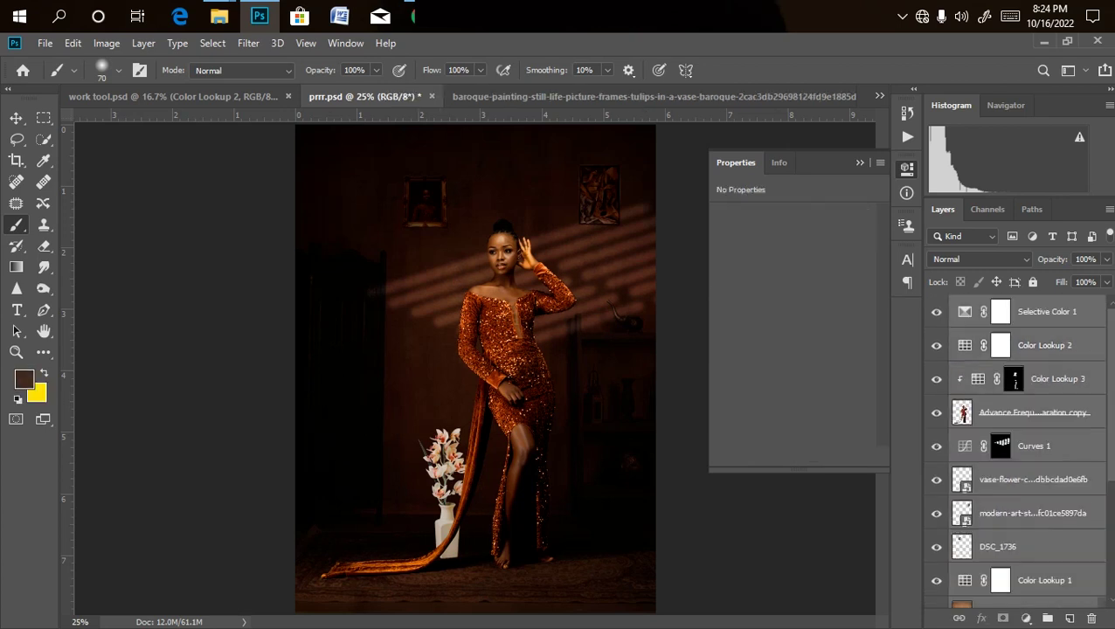
Stamp all visible layers into a new merged layer above Selective Color 1.
click(1070, 325)
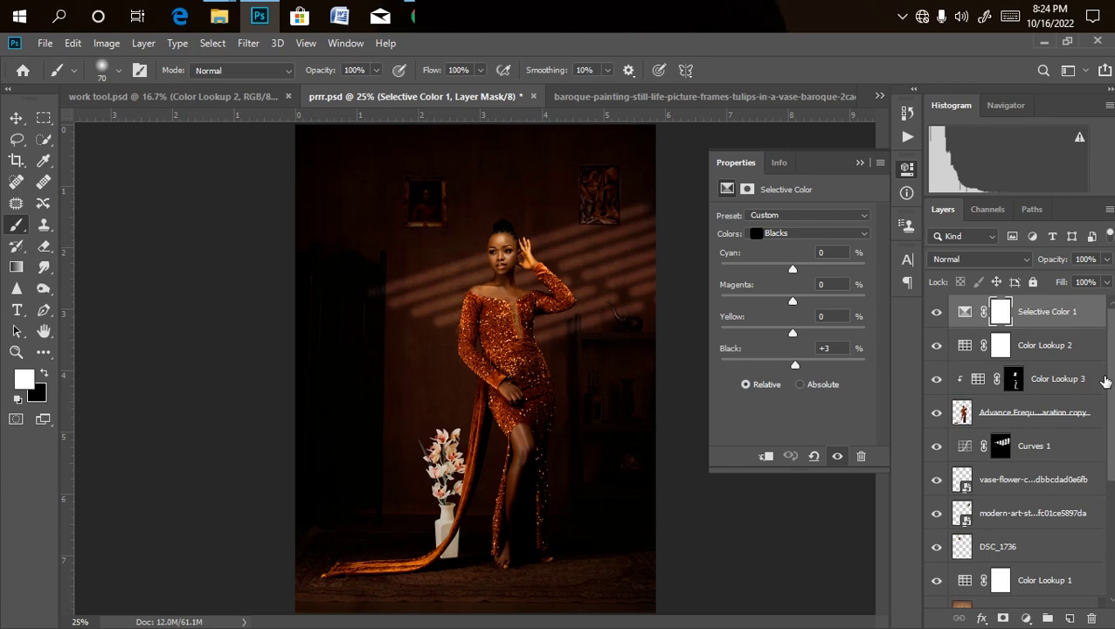
key(ctrl+alt+shift+e)
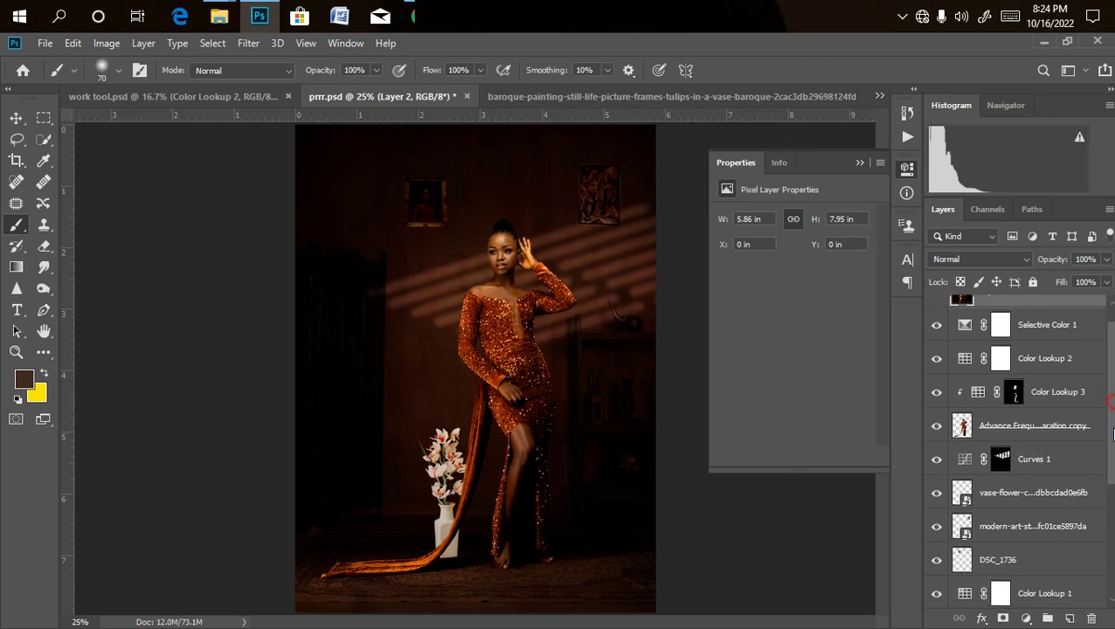
Group all layers from Background copy up to Selective Color 1, leaving the merged layer and Background outside the group.
scroll(1079, 514, down, 5)
click(1043, 559)
drag(1109, 499, 1112, 384)
shift+click(1053, 357)
key(ctrl+g)
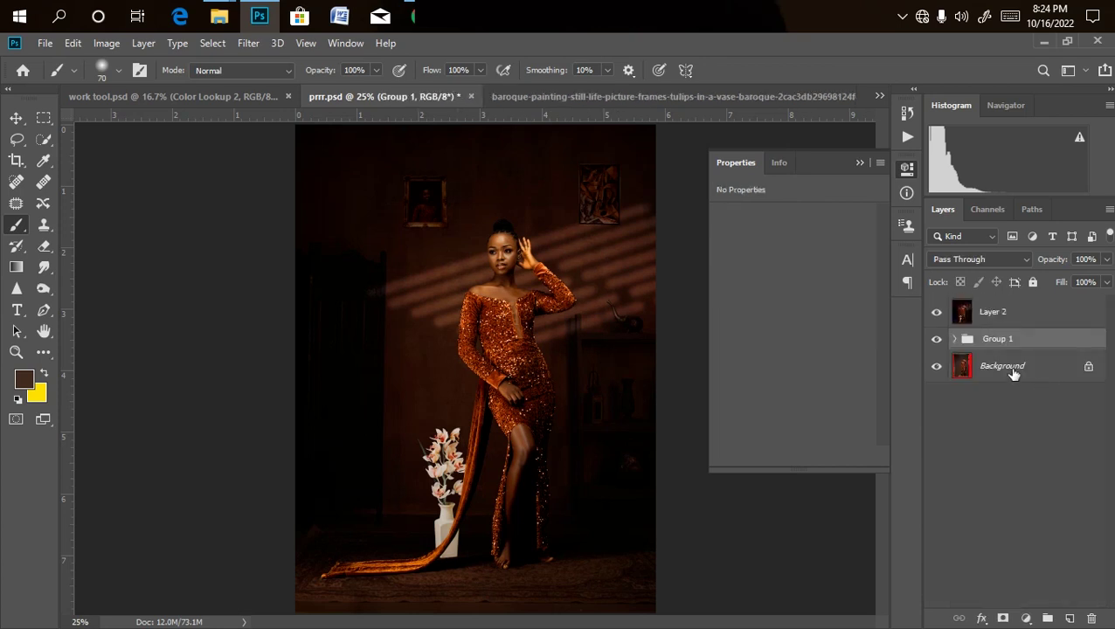
Hide Group 1 and toggle the visibility of Layer 2 to compare the merged image with the original Background.
click(936, 339)
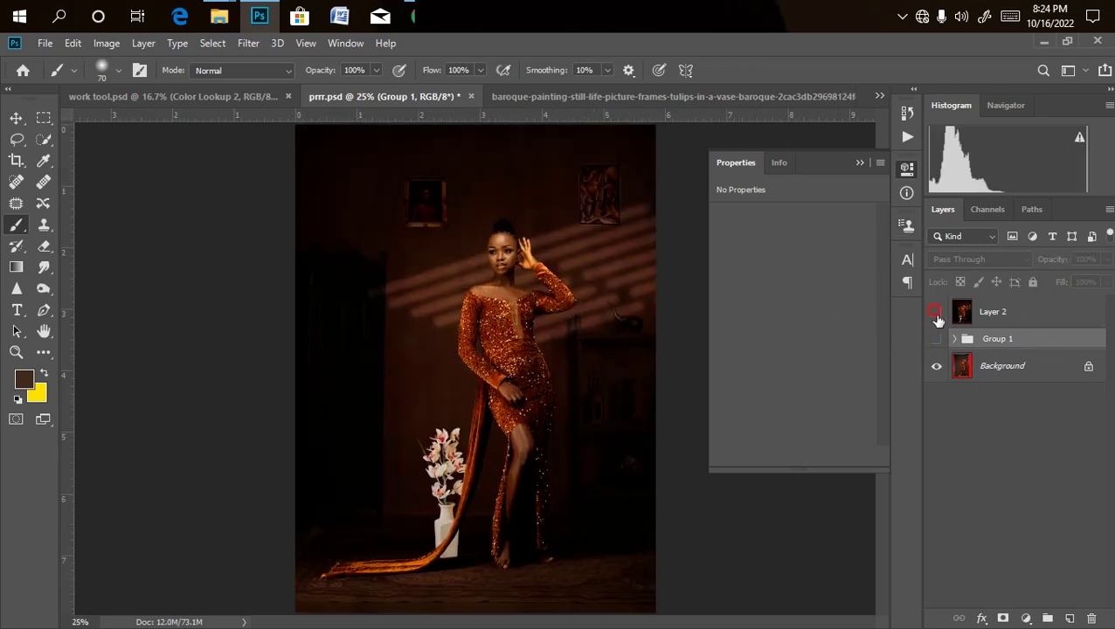
click(936, 312)
click(936, 312)
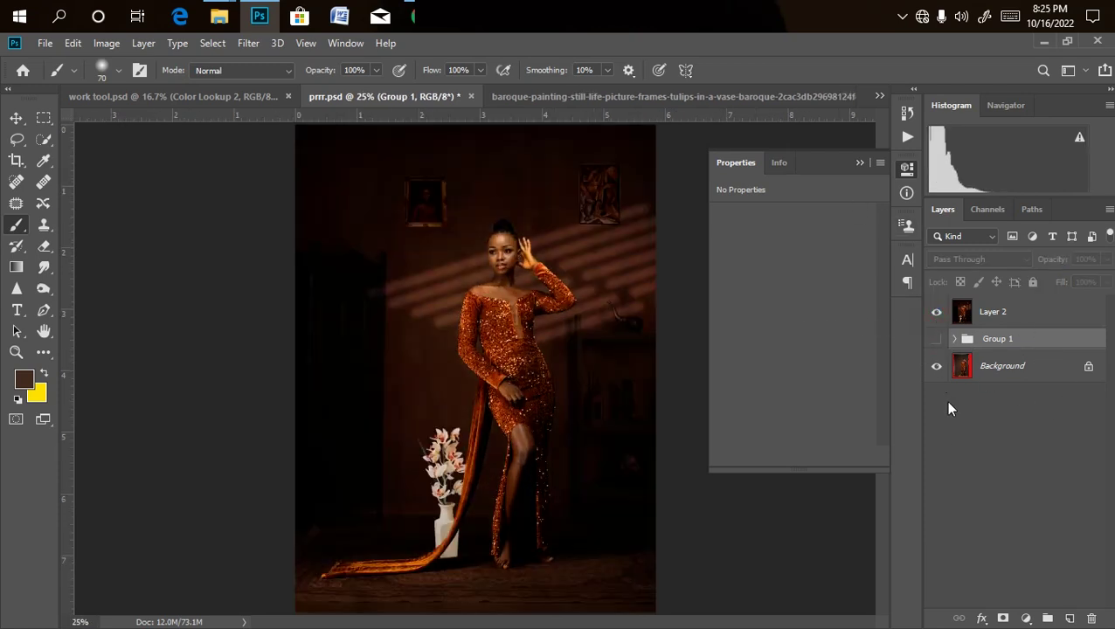
Check the merged image at 16.67% and 25% magnification and activate the Move tool.
key(ctrl+minus)
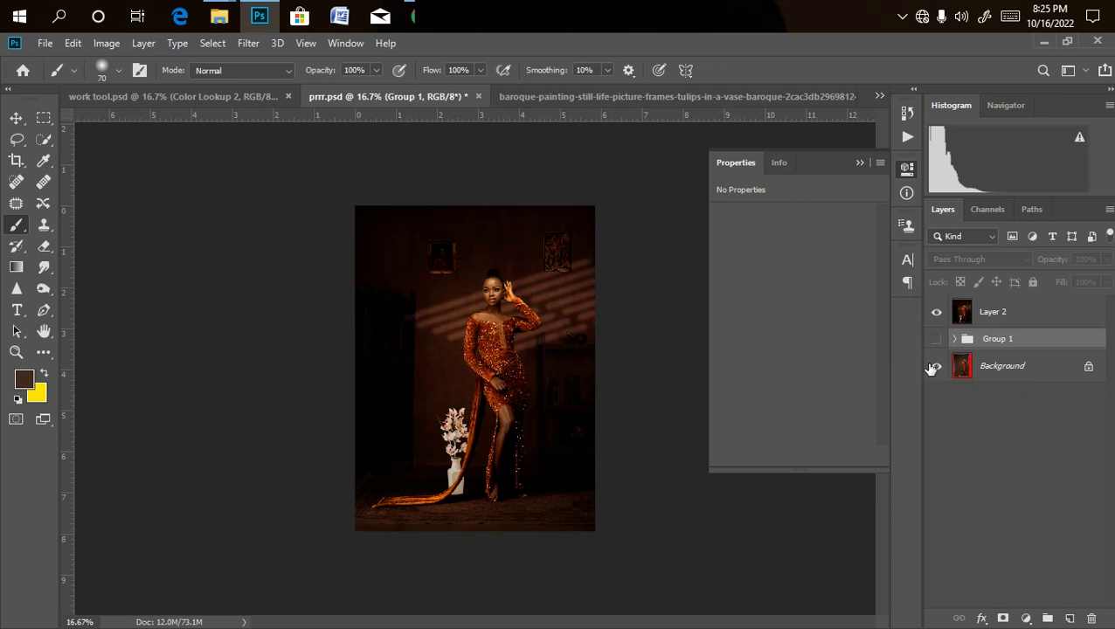
key(ctrl+plus)
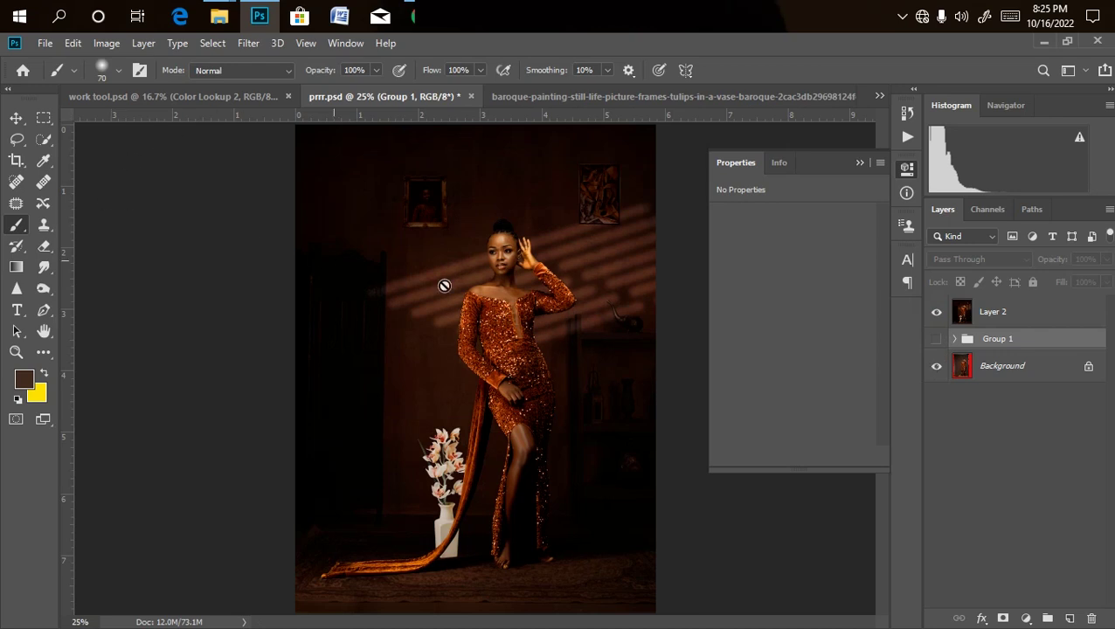
key(alt)
click(16, 118)
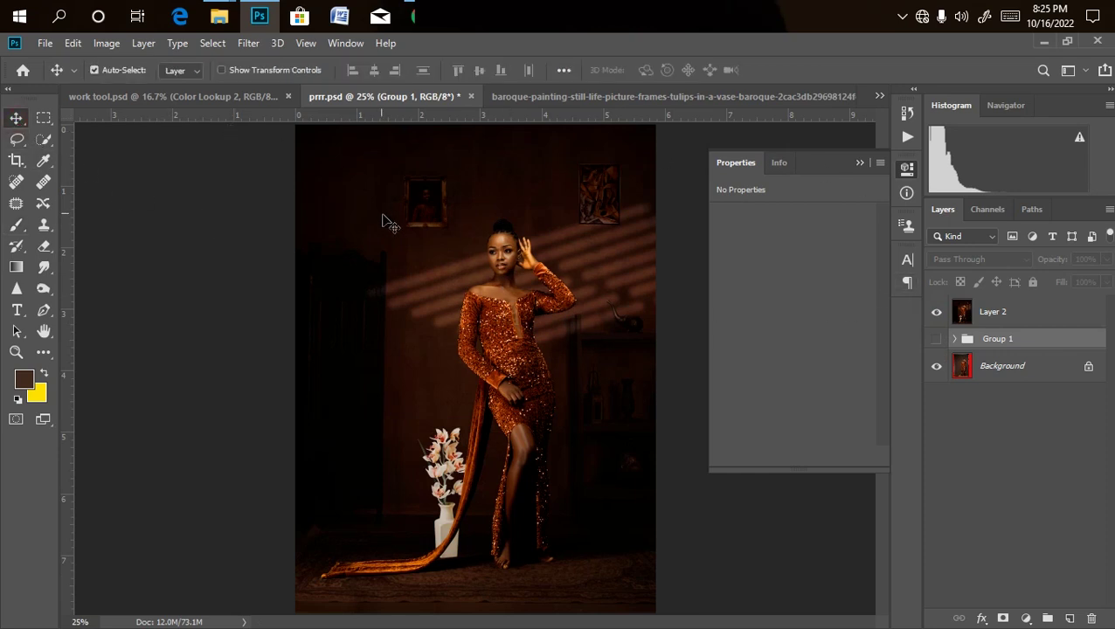